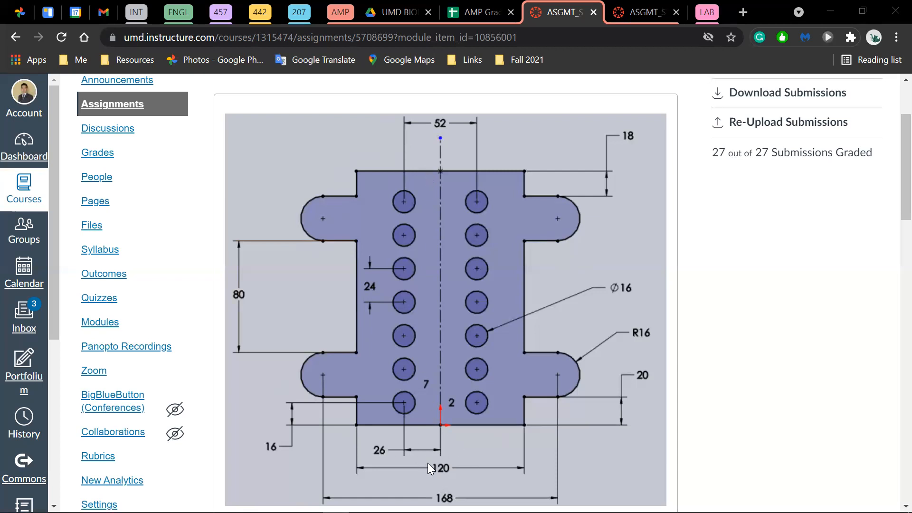
- Review the assignment's sketch drawing in the browser, then switch to SOLIDWORKS
scroll(476, 449, down, 2)
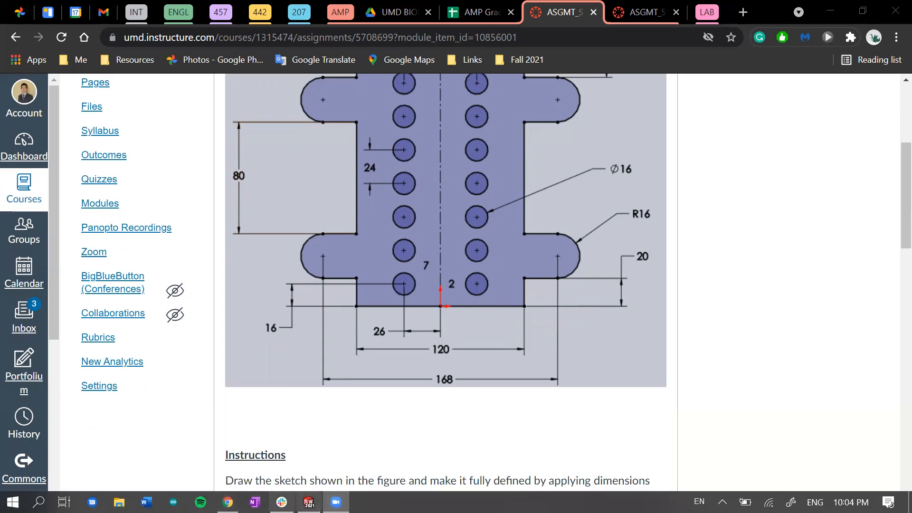
click(308, 502)
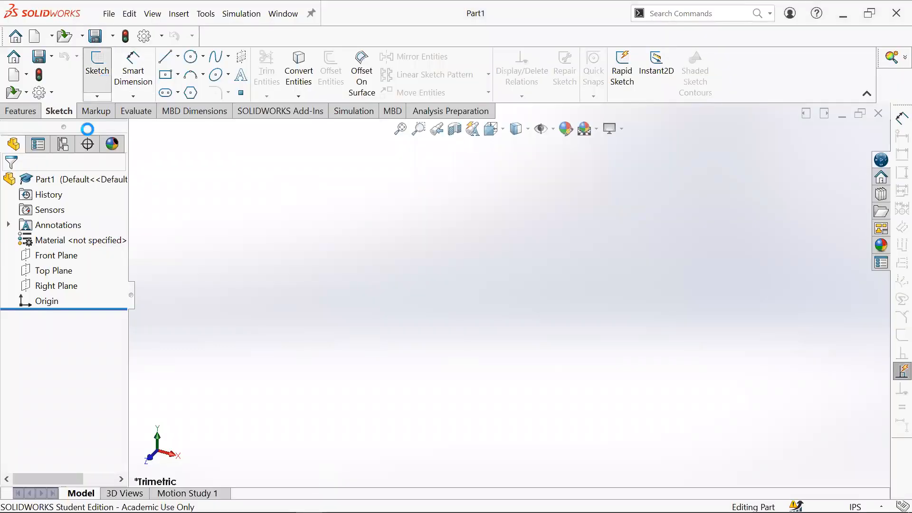
click(97, 61)
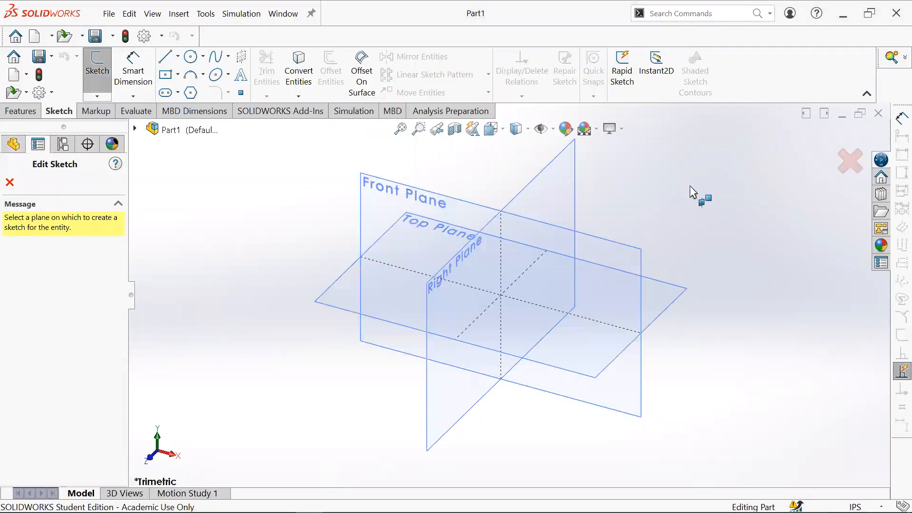
click(461, 258)
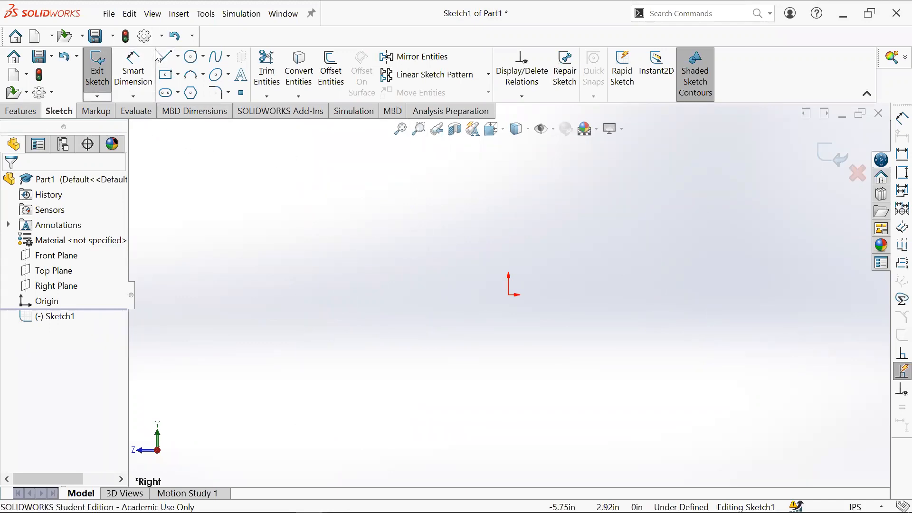
click(166, 57)
click(509, 295)
key(Escape)
- Set the document units to MMGS (millimeter, gram, second)
click(856, 507)
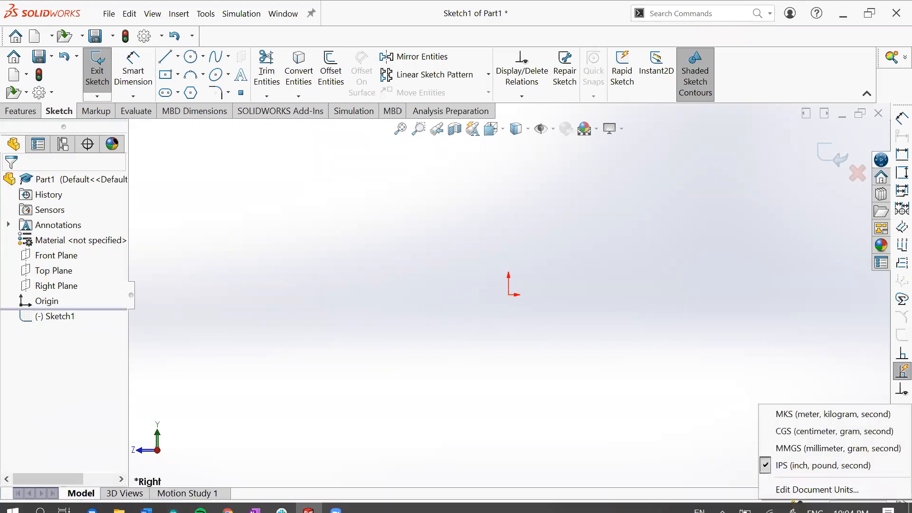
click(836, 449)
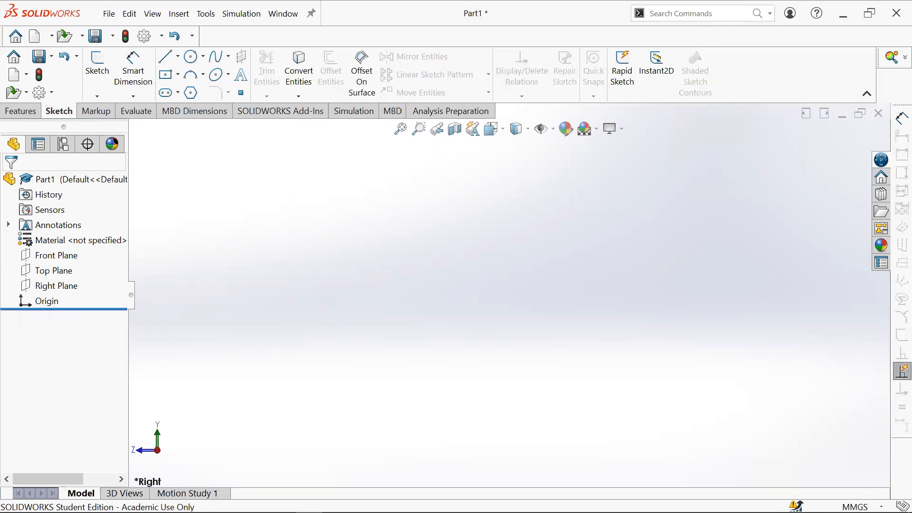
click(858, 507)
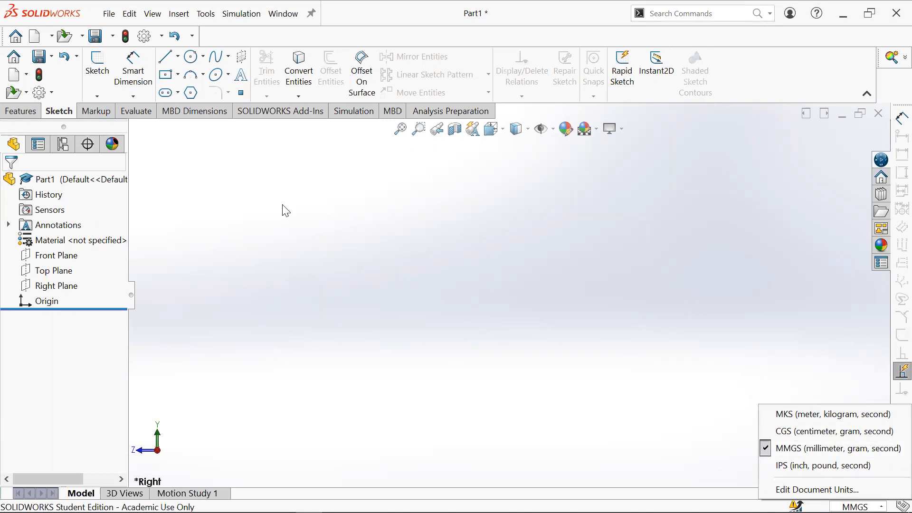
click(820, 450)
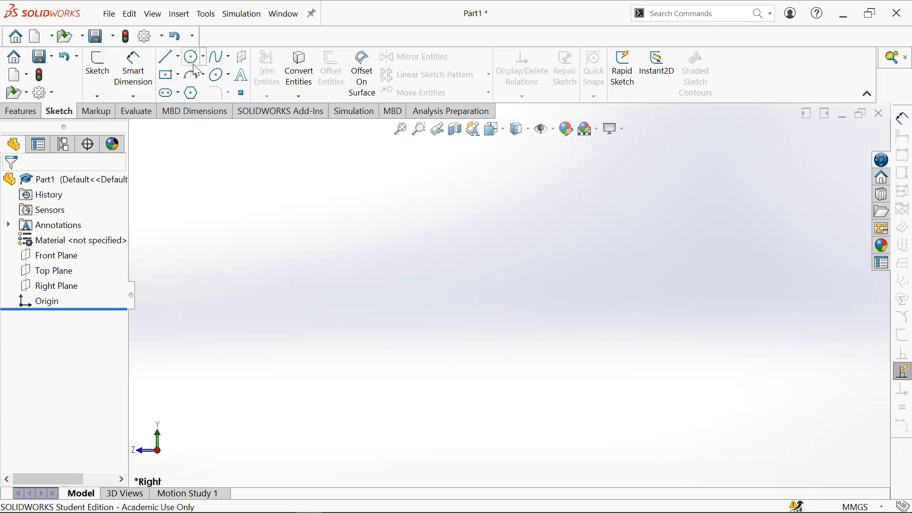
- Open a sketch on the Right Plane and draw a vertical centerline about 138 mm up from the origin
click(166, 57)
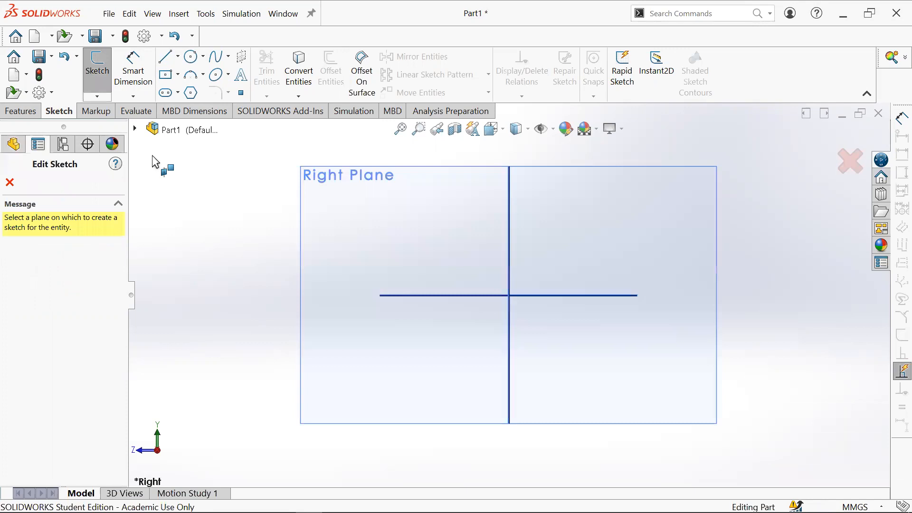
click(554, 166)
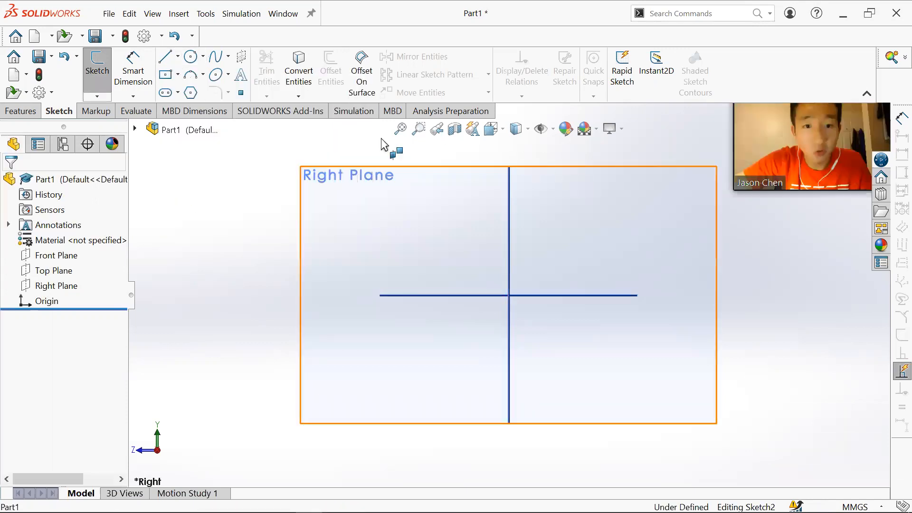
click(178, 56)
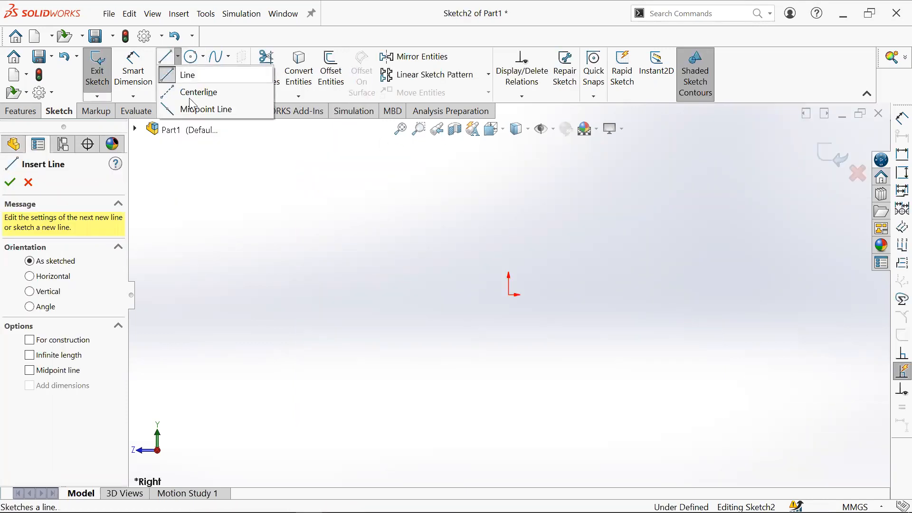
click(195, 92)
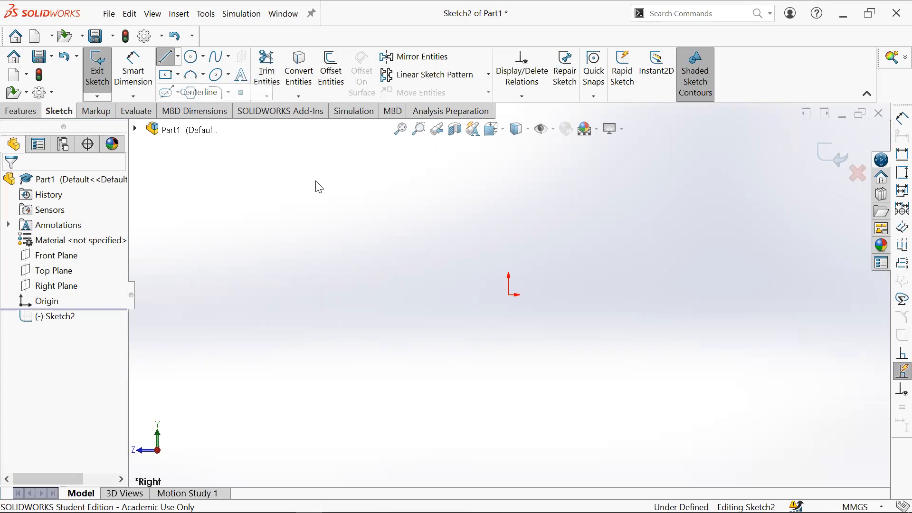
click(508, 295)
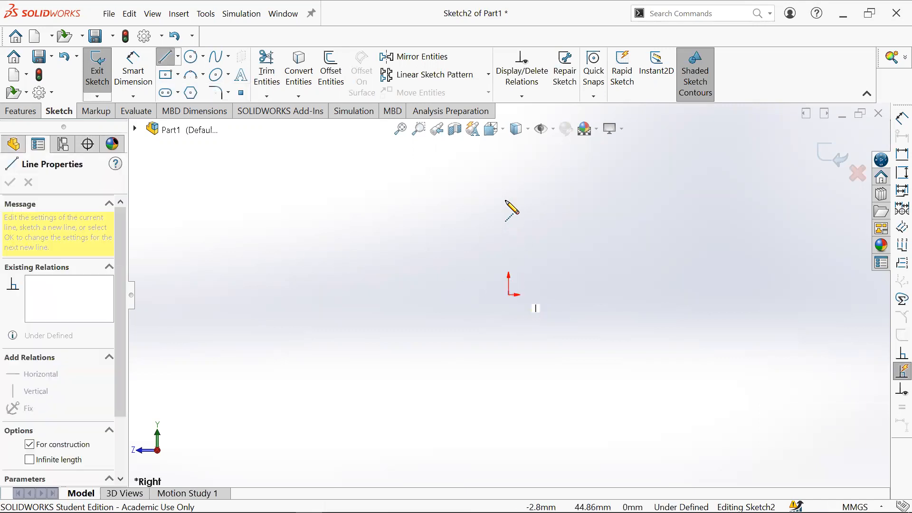
click(509, 175)
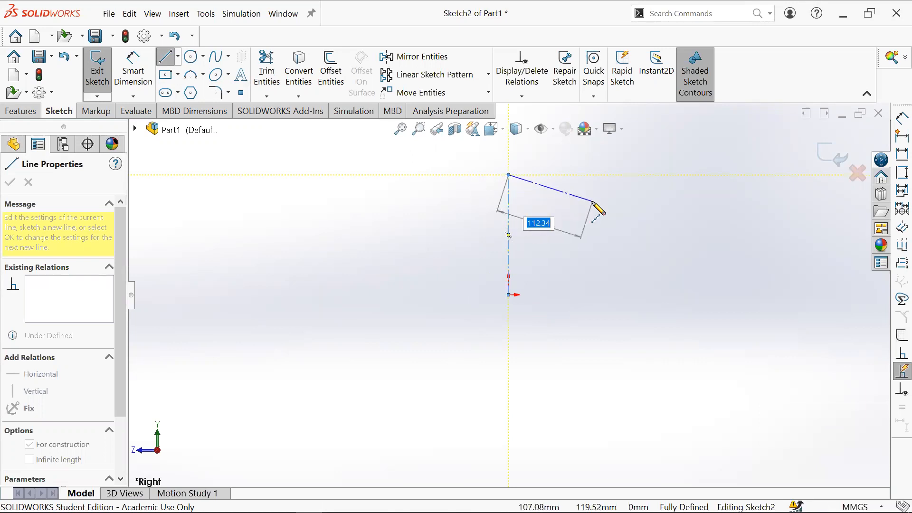
key(Escape)
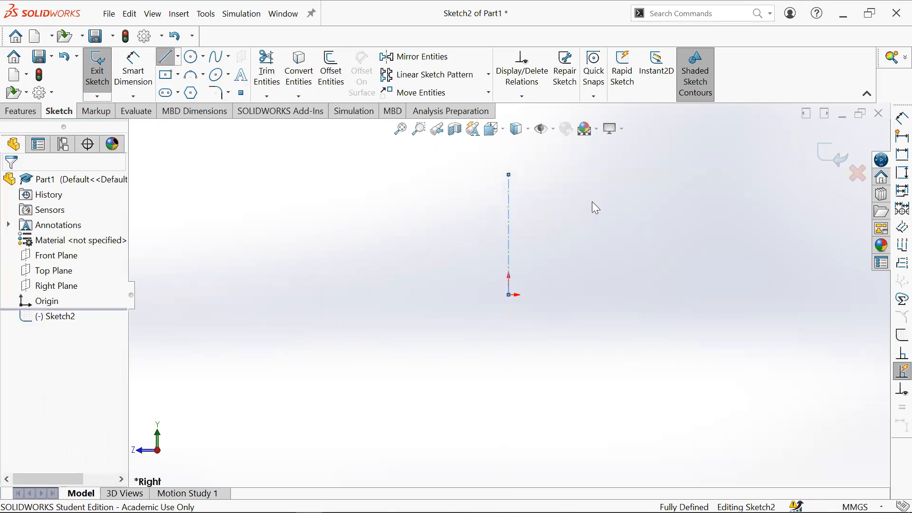
- Draw a 60 mm line left from the origin and a 20 mm line up, placing both dimensions outside the profile
scroll(632, 190, up, 2)
scroll(624, 188, down, 3)
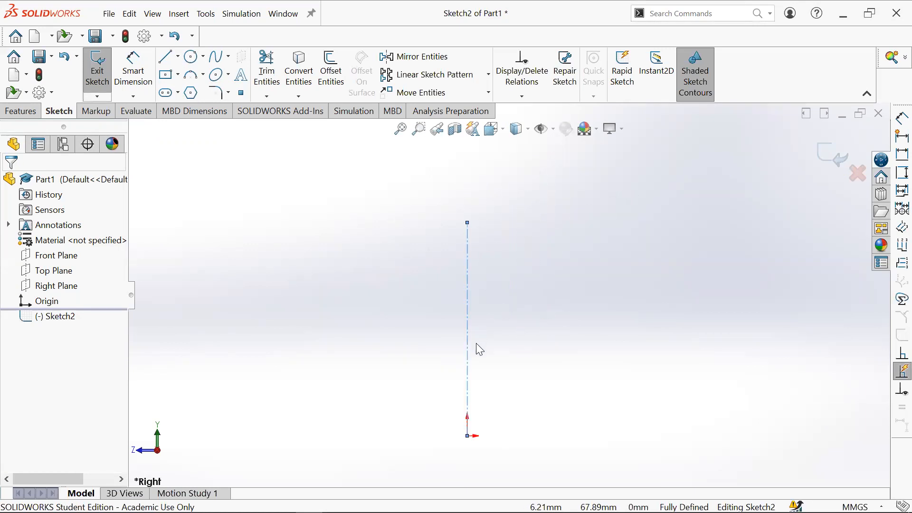
click(437, 272)
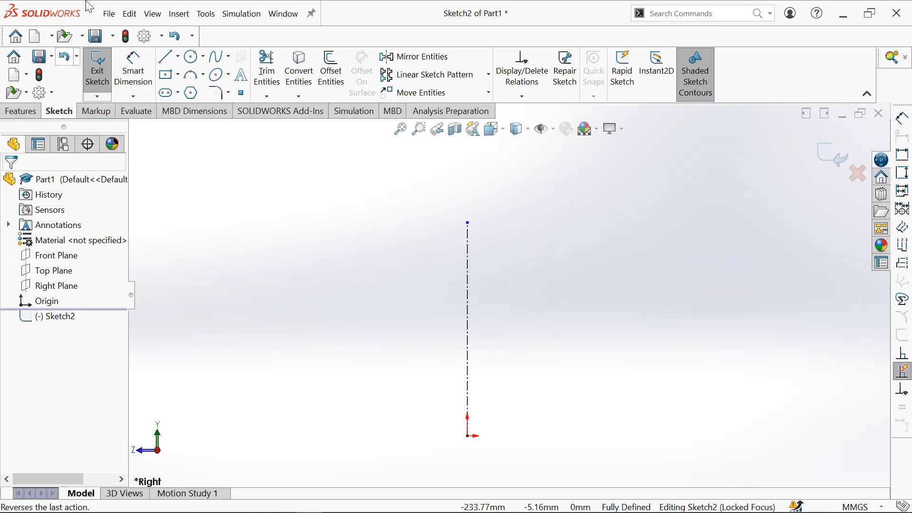
click(164, 58)
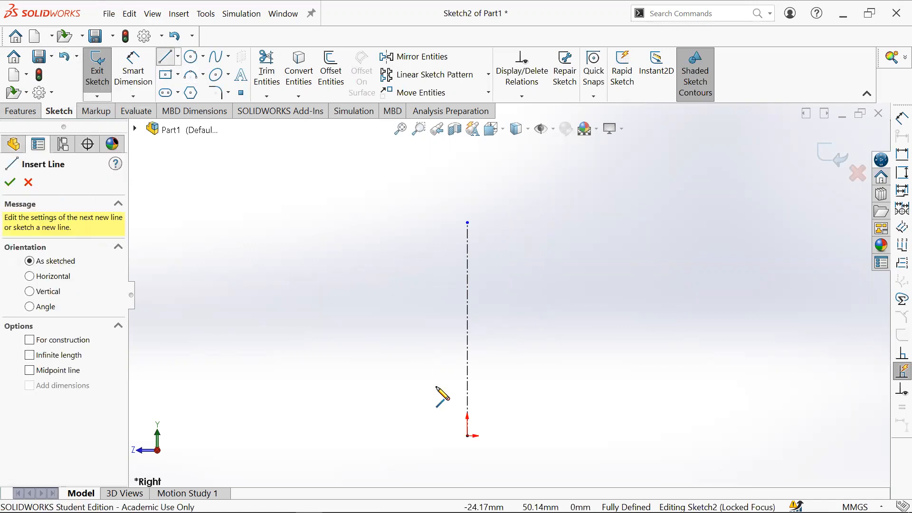
click(467, 436)
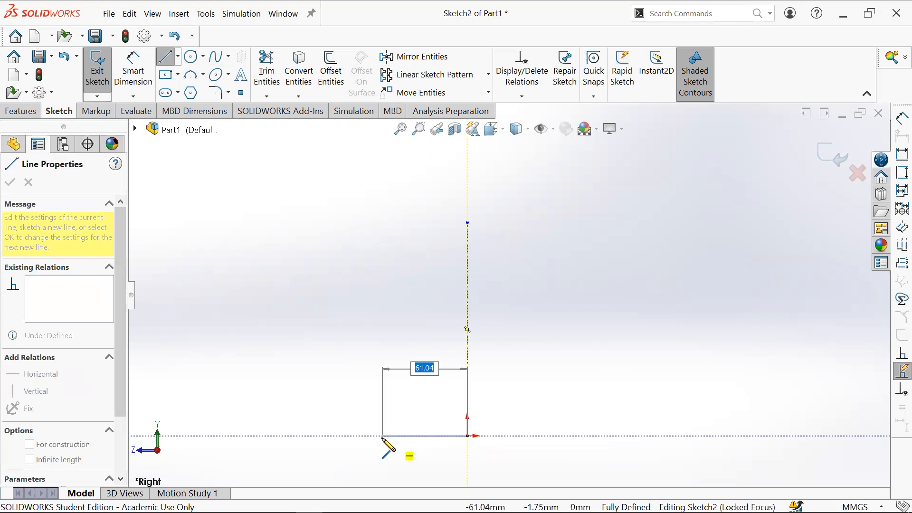
text(60)
key(Return)
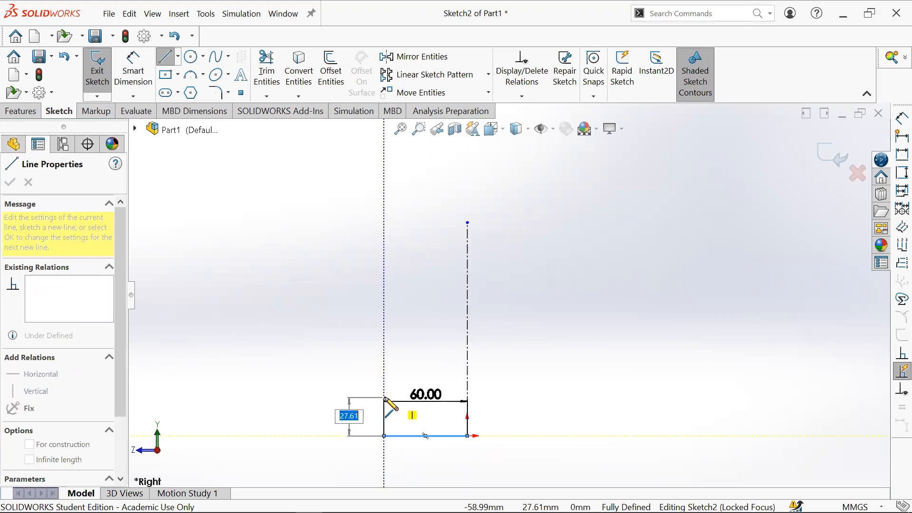
text(20)
key(Return)
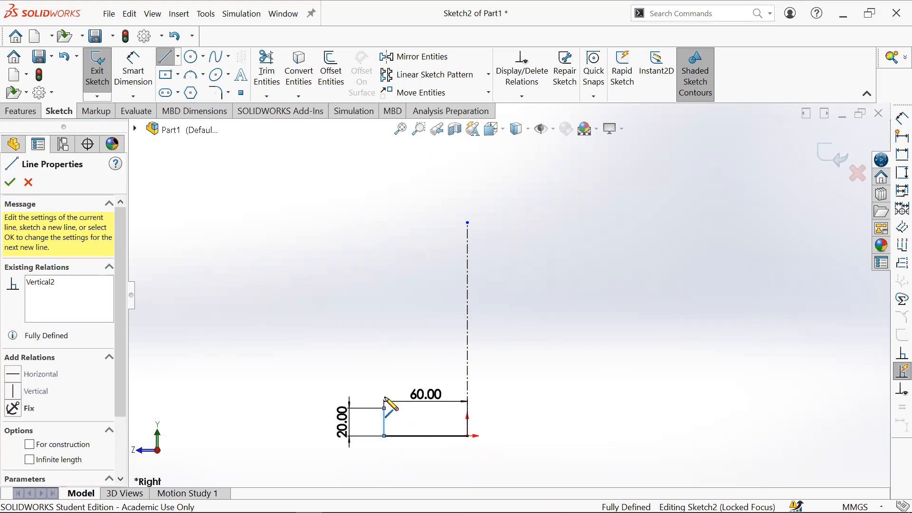
key(Escape)
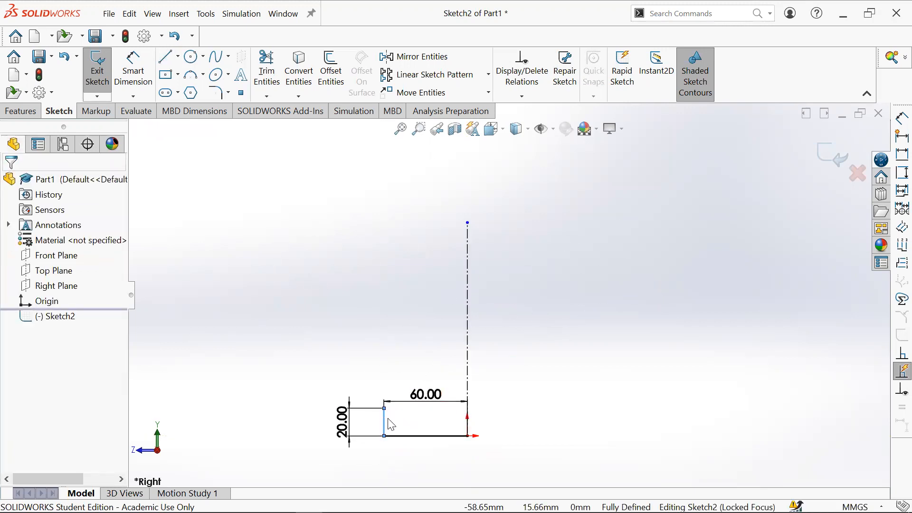
drag(424, 407, 419, 483)
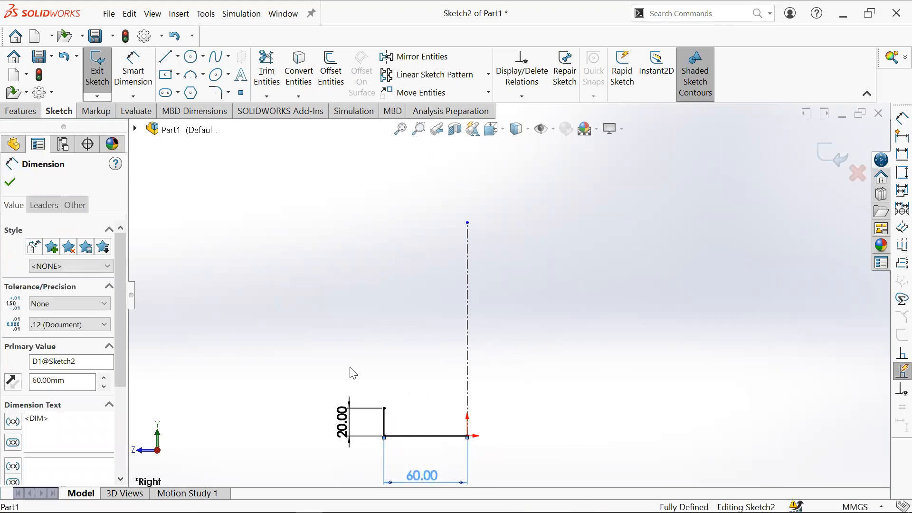
mouse_move(342, 419)
mouse_down()
mouse_move(332, 446)
mouse_move(347, 434)
mouse_move(353, 440)
mouse_up()
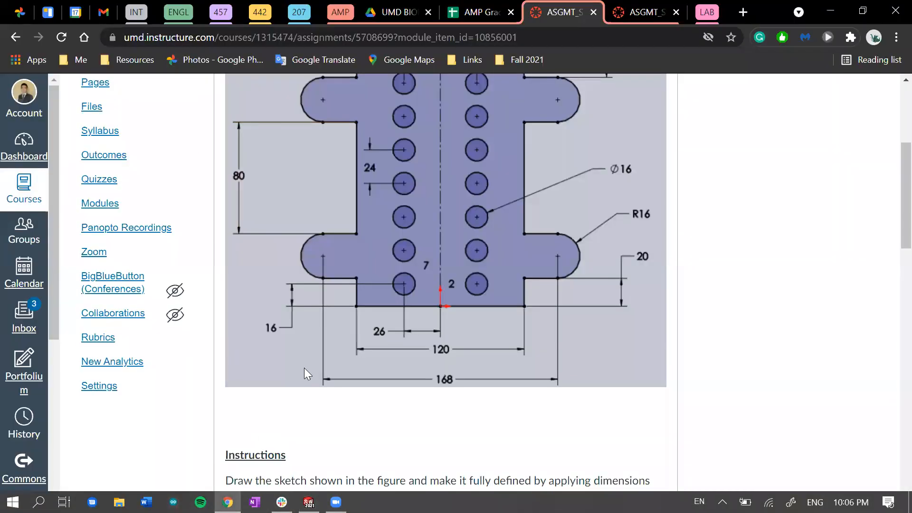
- Check the assignment drawing in the browser again and return to SOLIDWORKS
click(227, 503)
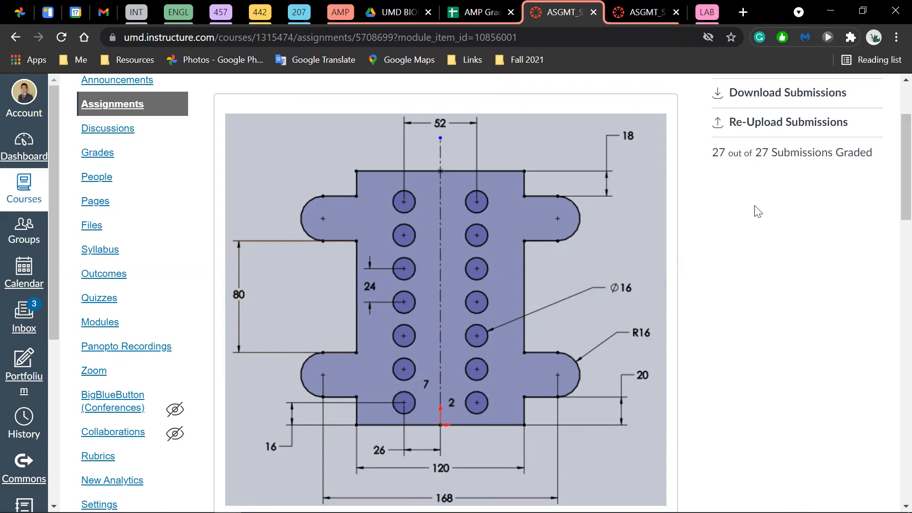
click(832, 12)
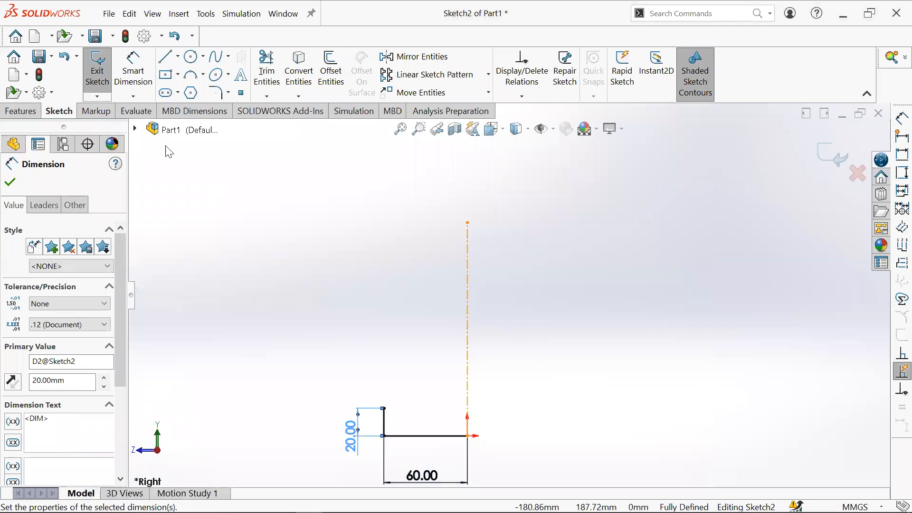
- Draw a 24 mm line left from the top of the 20 mm line, then undo it and the last dimension move
key(l)
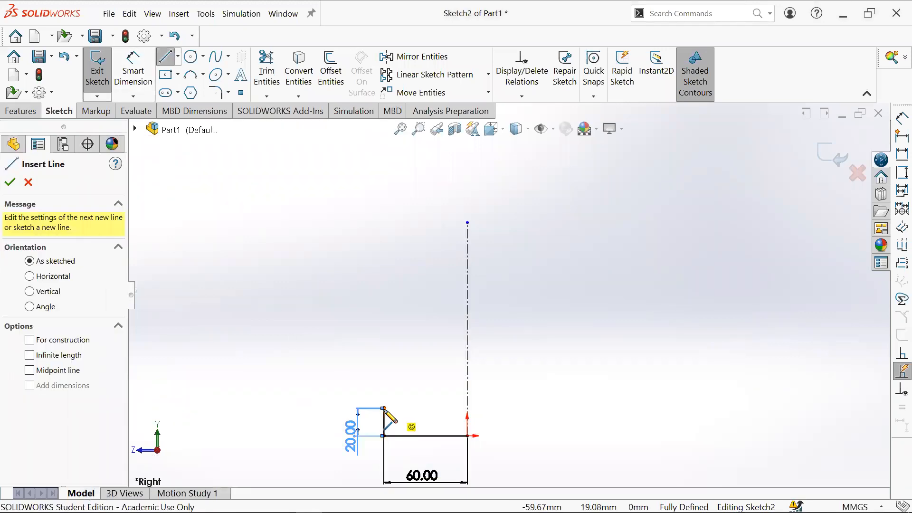
click(384, 408)
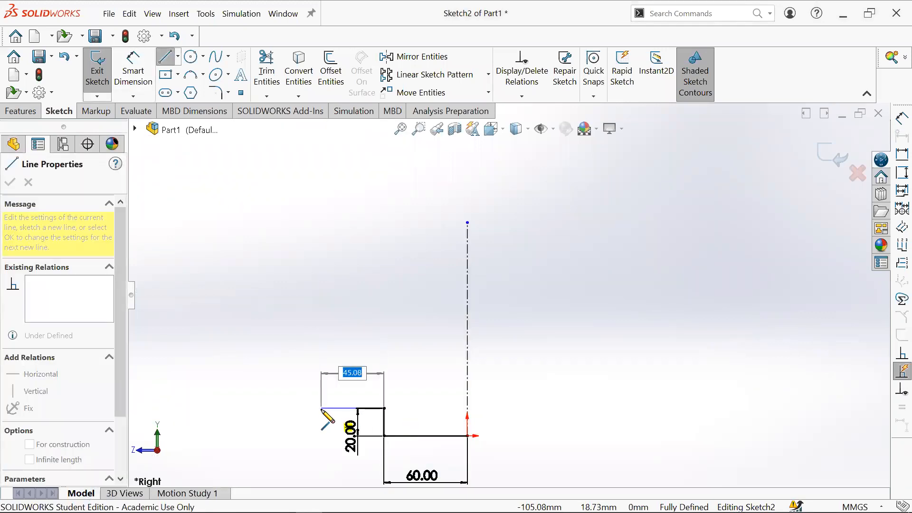
text(24)
key(Return)
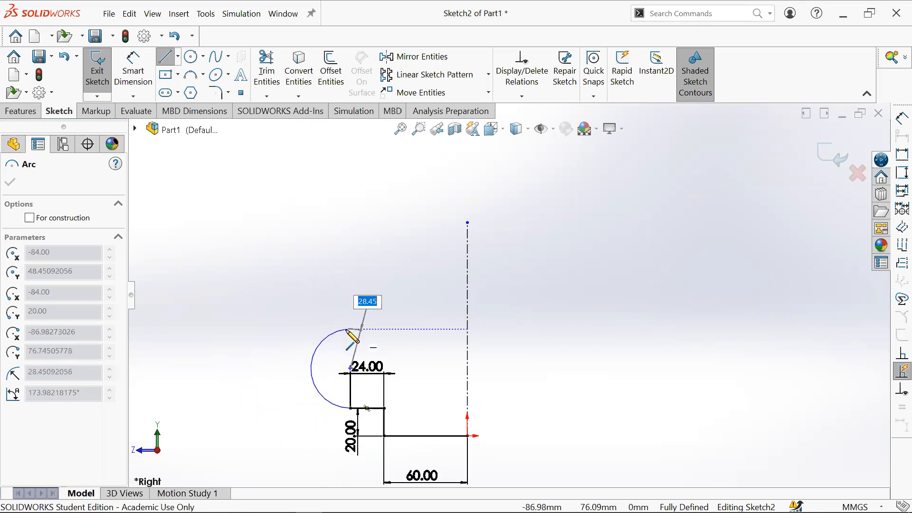
key(Escape)
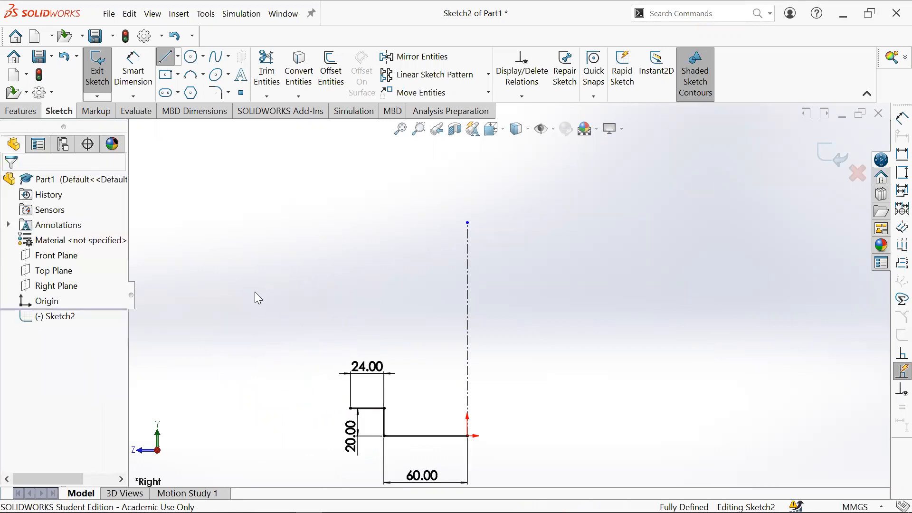
click(166, 56)
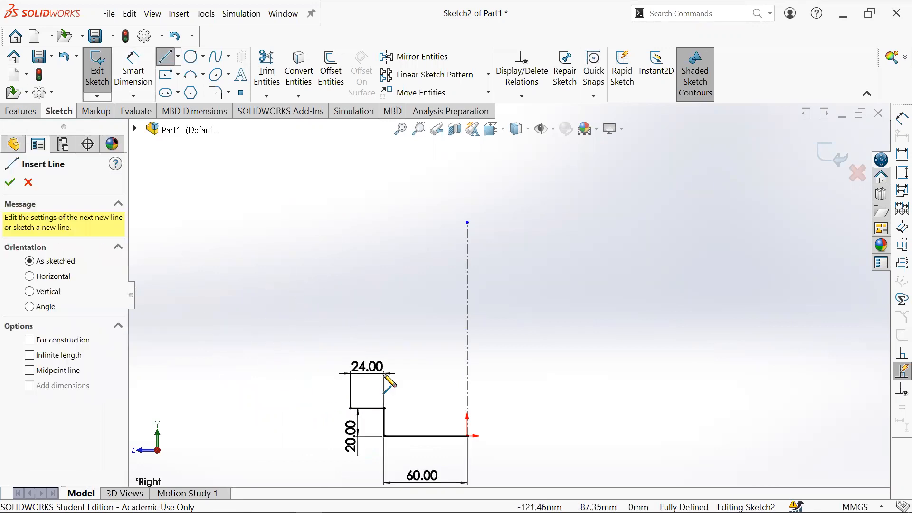
key(ctrl+z)
key(ctrl+z)
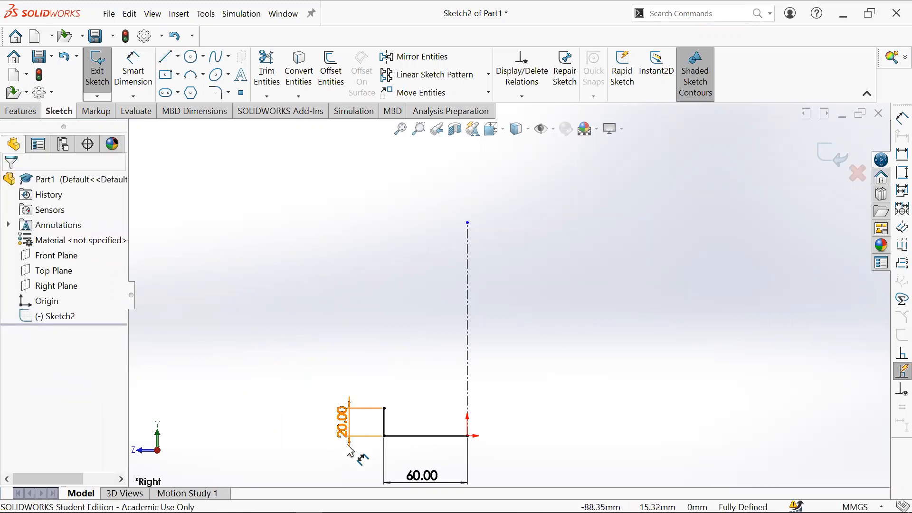
- Move the 20 mm dimension below the profile and draw a 24 mm line left from the top of the 20 mm line
drag(348, 431, 355, 473)
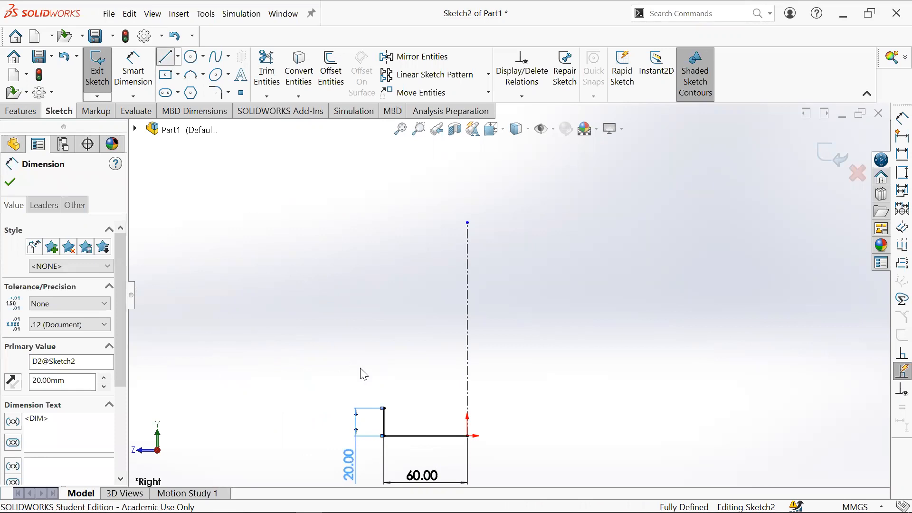
key(l)
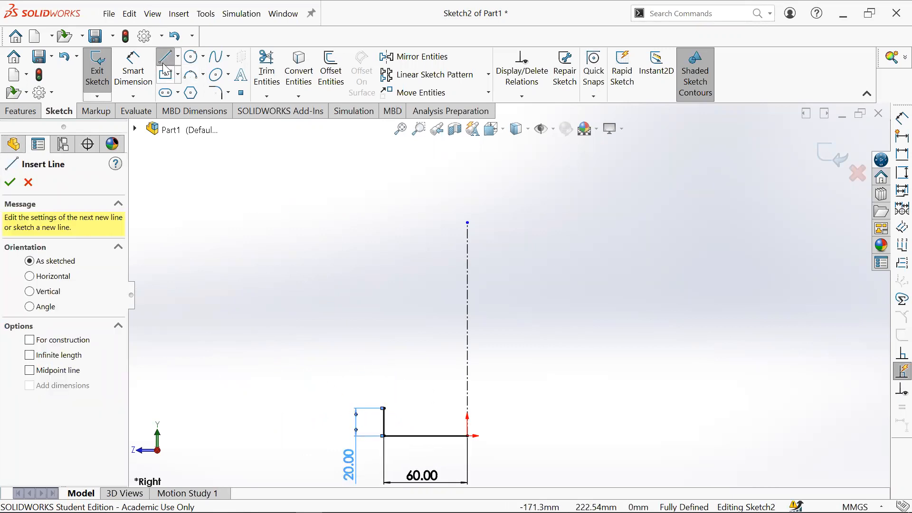
click(384, 408)
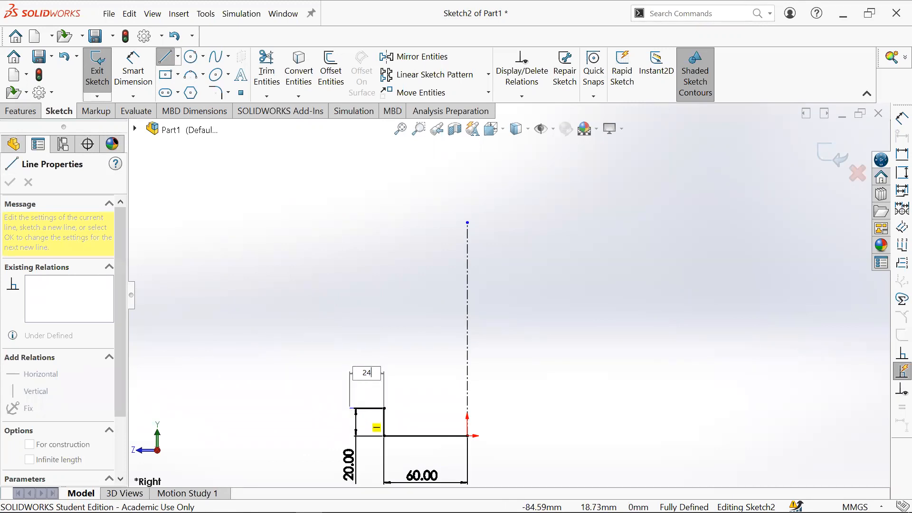
key(Return)
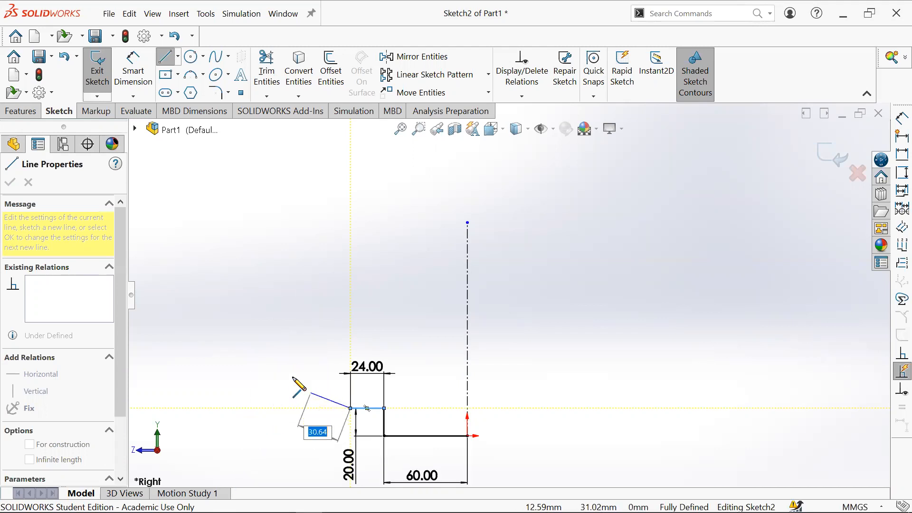
click(350, 408)
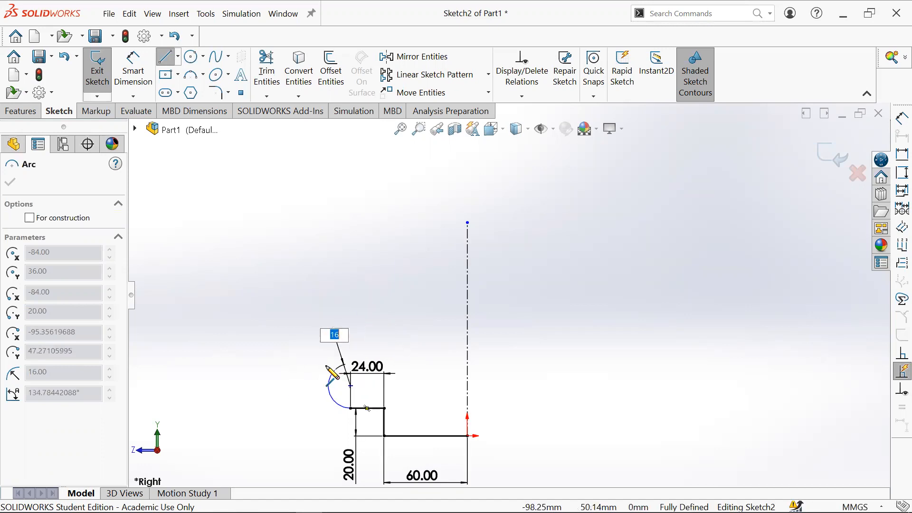
- Draw a 16 mm radius tangent arc upward from the line's end and a 24 mm line back to the right
click(352, 364)
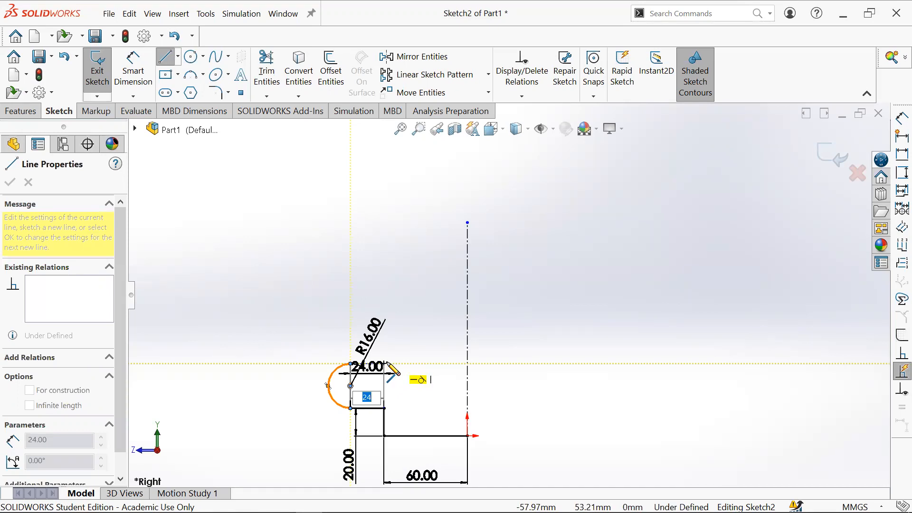
click(387, 364)
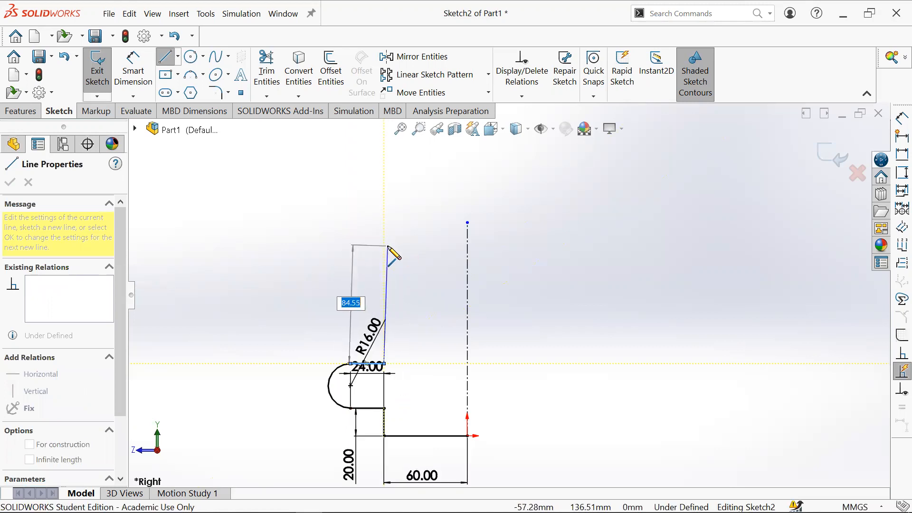
- Draw an 80 mm vertical line upward and a 24 mm line to the left from its top
text(8)
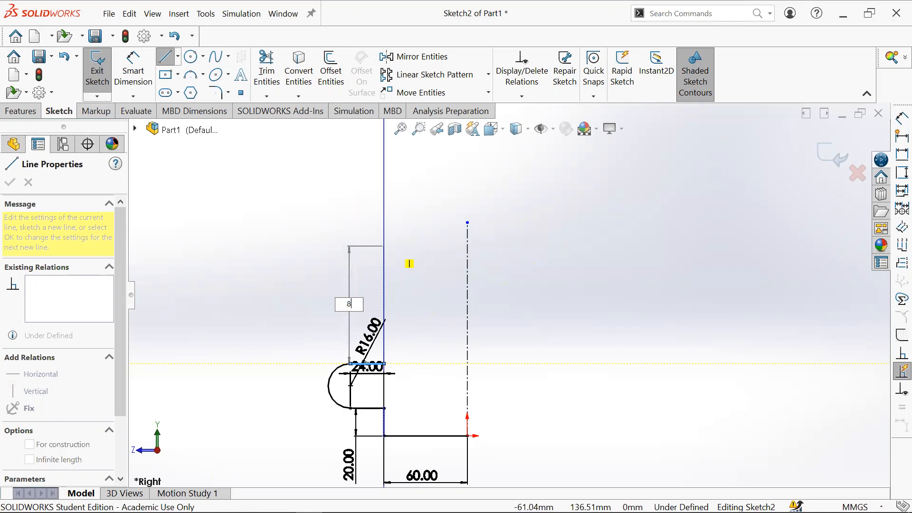
text(0)
key(Return)
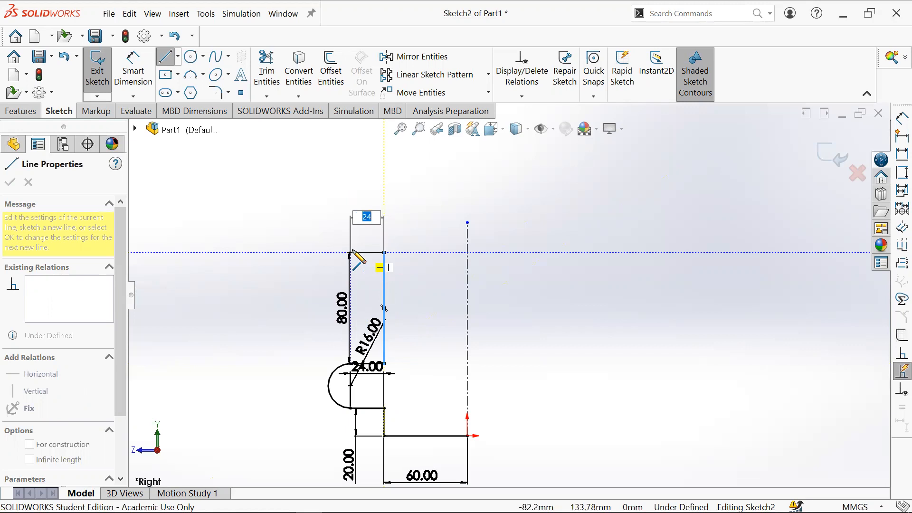
click(350, 252)
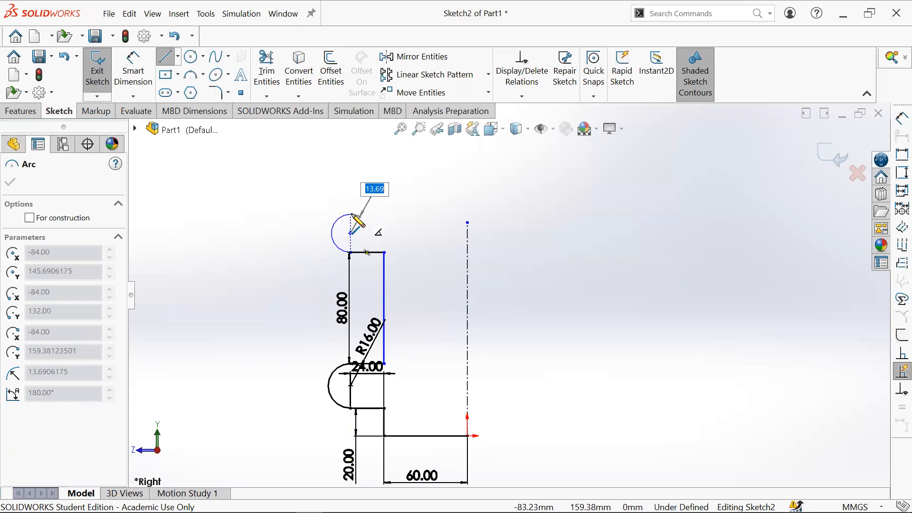
- Draw a 16 mm radius tangent arc upward and a 14 mm line to the right from its end
text(16)
key(Return)
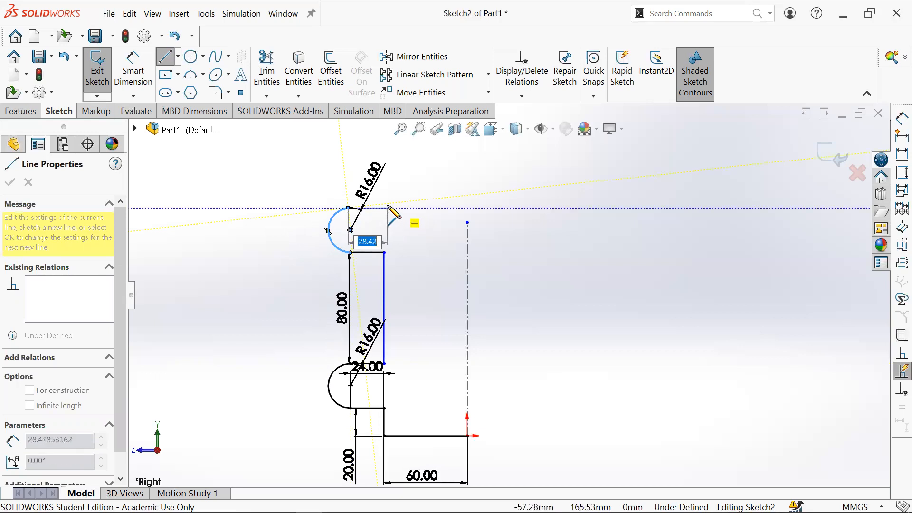
text(14)
key(Return)
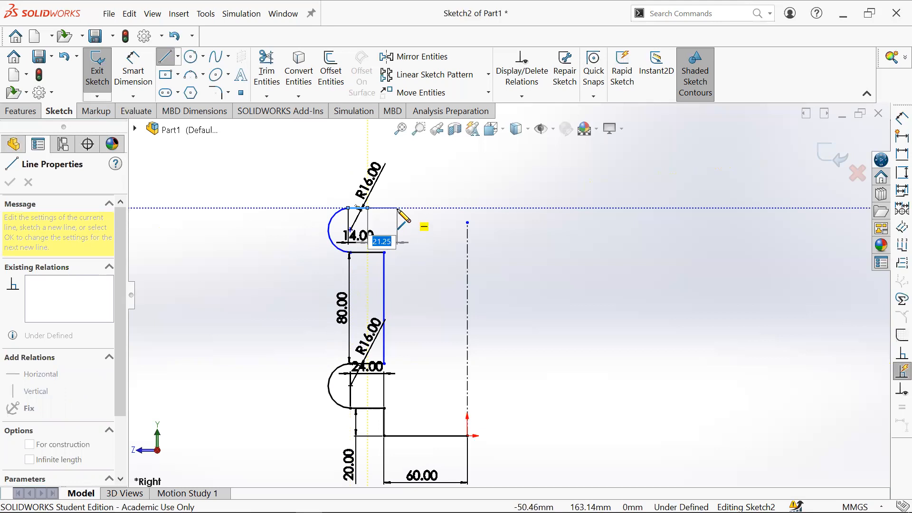
- Draw a short vertical line upward and a horizontal line to the centerline, then exit the Line tool
click(367, 168)
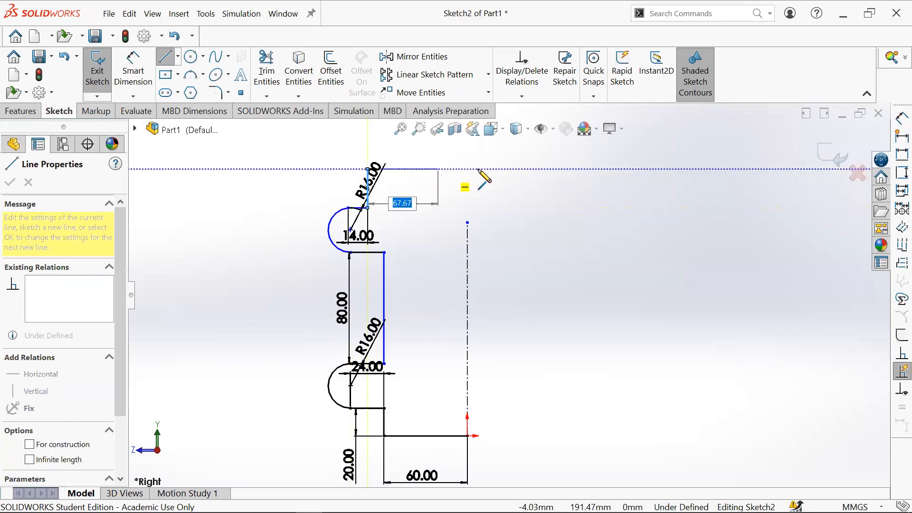
double_click(468, 169)
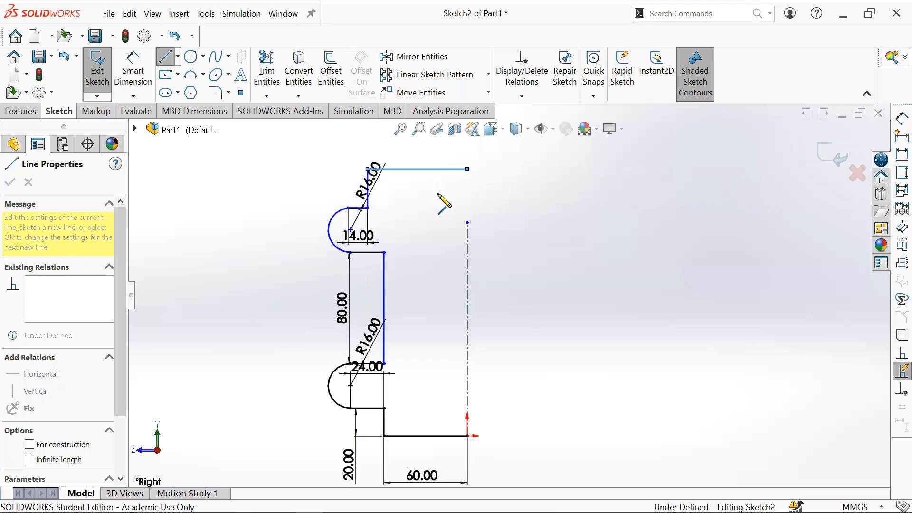
key(Escape)
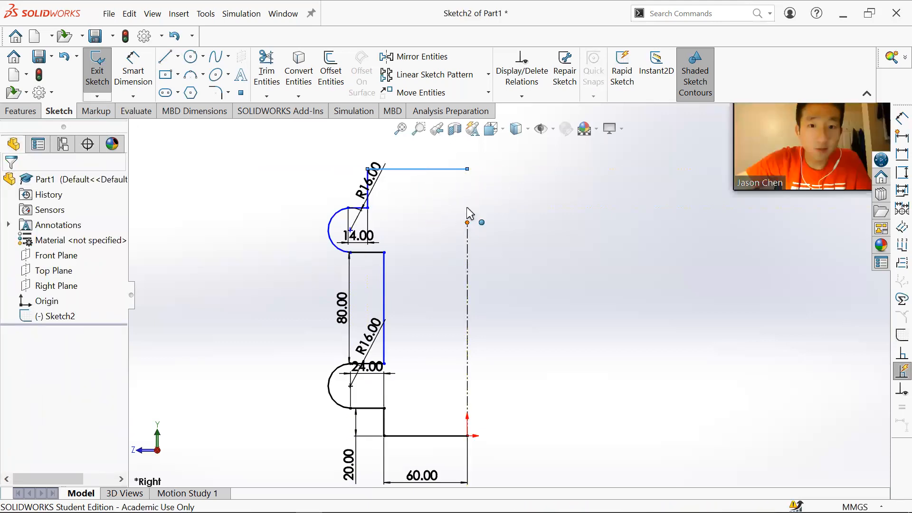
- Extend the centerline up to the top edge and move the upper R16 and 14 mm dimensions outside the profile
drag(467, 222, 468, 145)
click(521, 185)
drag(366, 190, 286, 211)
drag(358, 236, 361, 186)
click(536, 212)
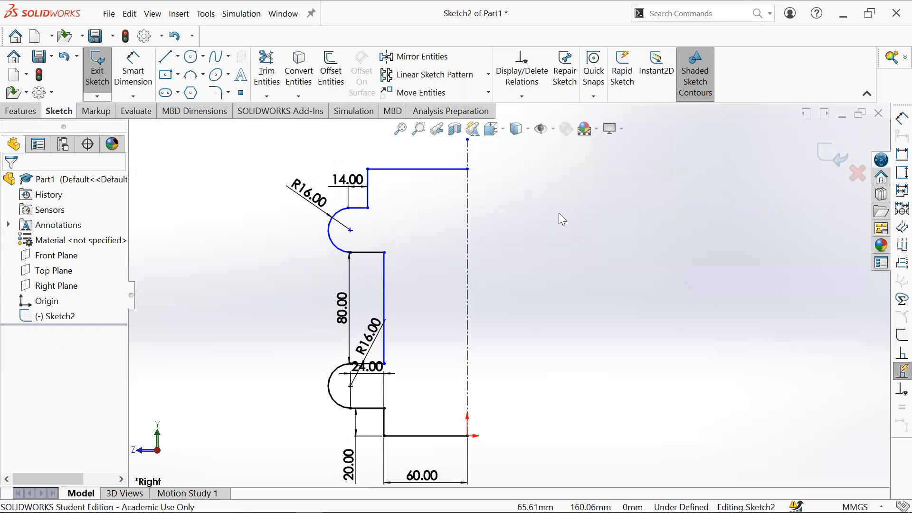
- Reposition the lower R16, 24 mm and 80 mm dimensions clear of the profile
drag(371, 338, 302, 360)
mouse_move(386, 366)
mouse_down()
mouse_move(392, 392)
mouse_move(382, 386)
mouse_up()
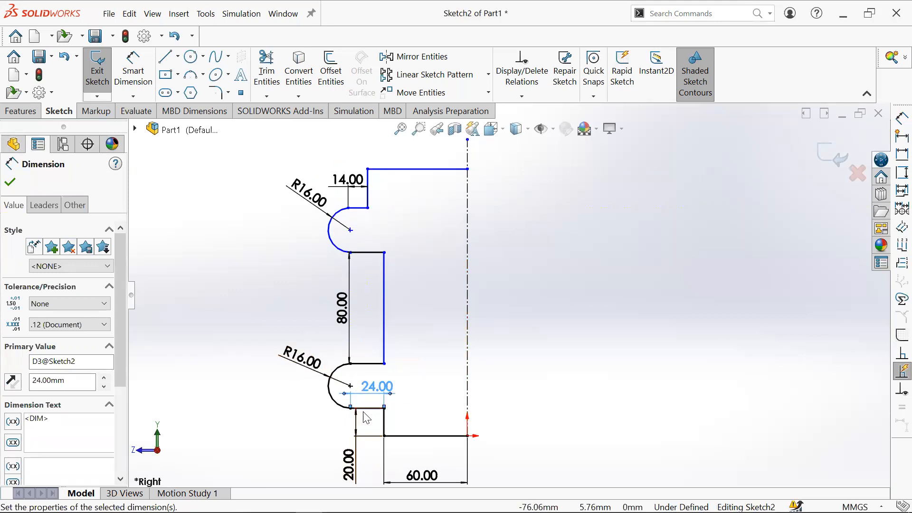
drag(375, 390, 331, 425)
drag(354, 313, 361, 314)
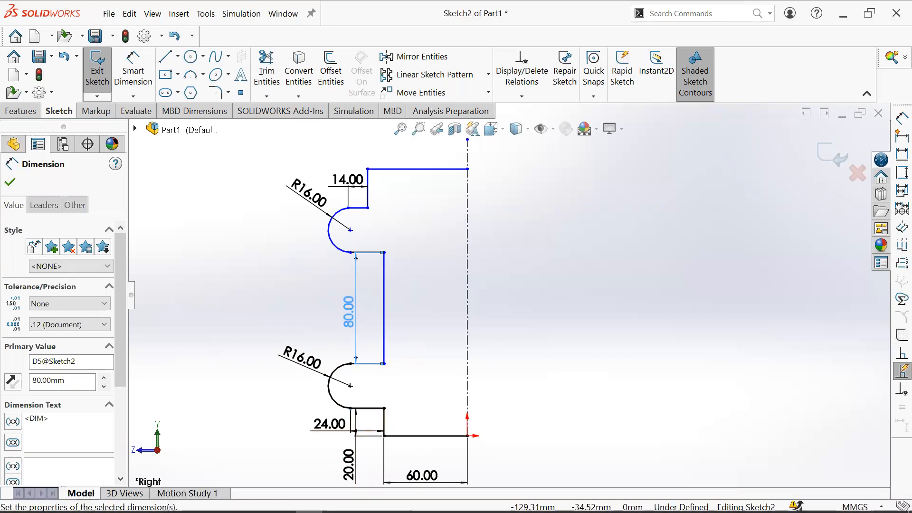
- Consult the assignment drawing, then dimension the upper tab's top step height as 18 mm with Smart Dimension
click(228, 502)
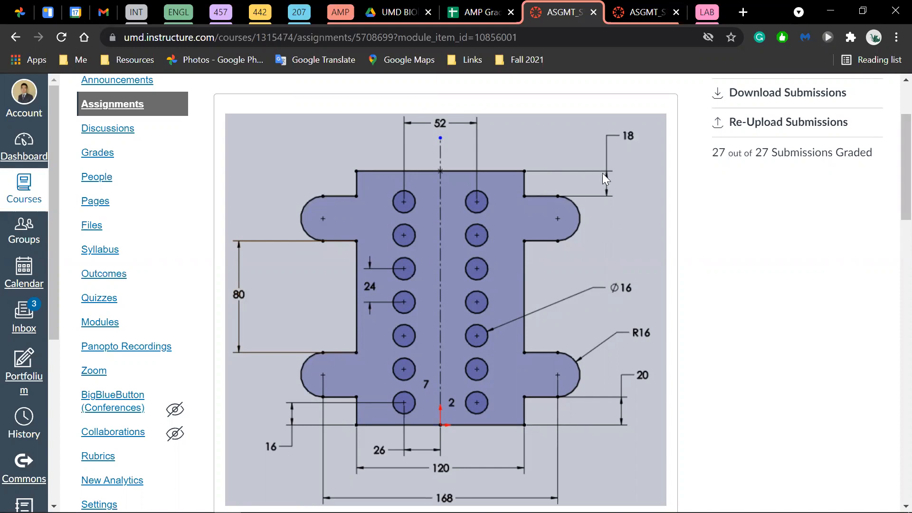
click(830, 12)
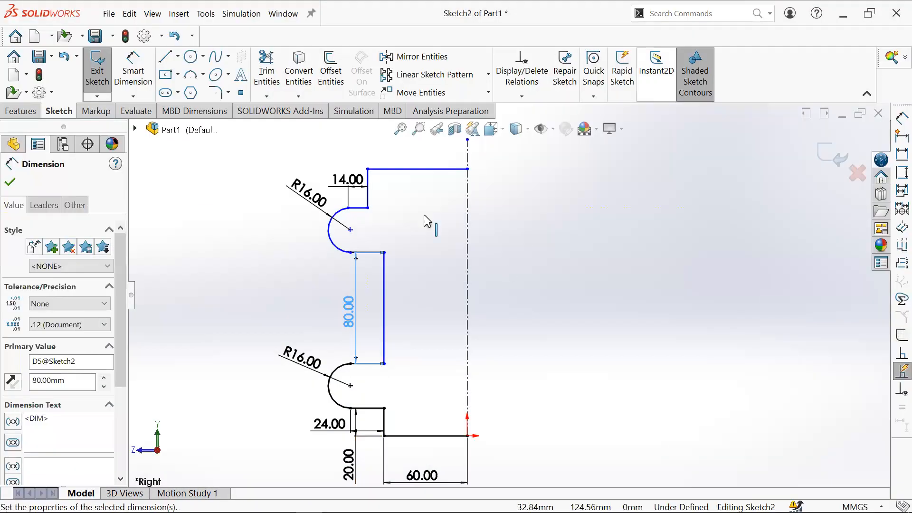
mouse_move(355, 181)
mouse_down()
mouse_move(353, 193)
mouse_move(347, 187)
mouse_up()
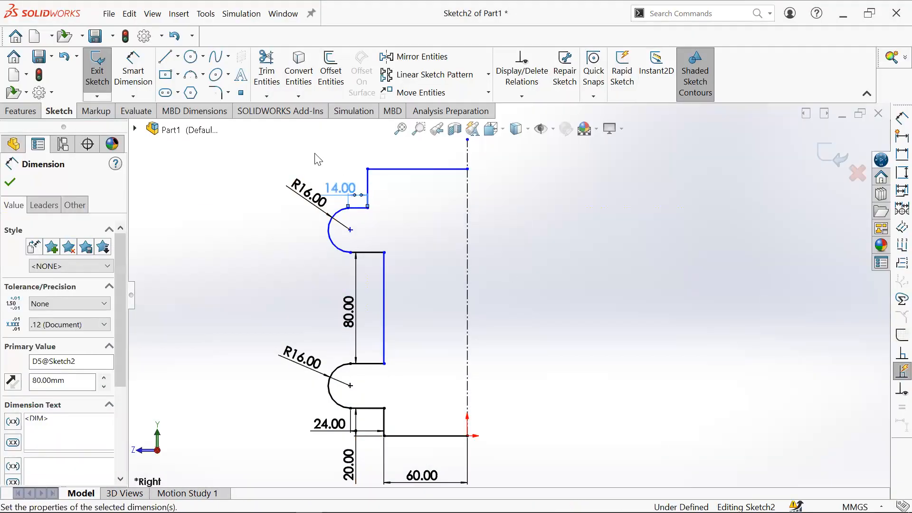
click(143, 78)
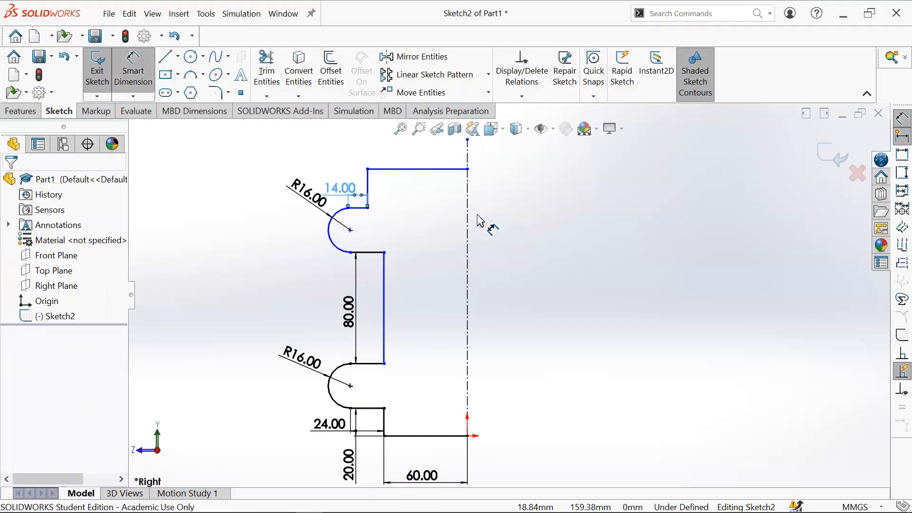
click(369, 189)
click(339, 145)
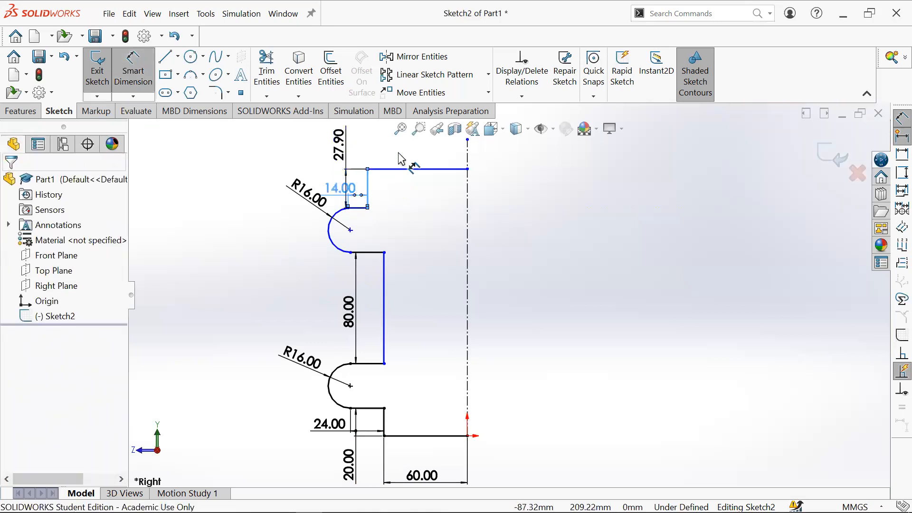
text(18)
key(Return)
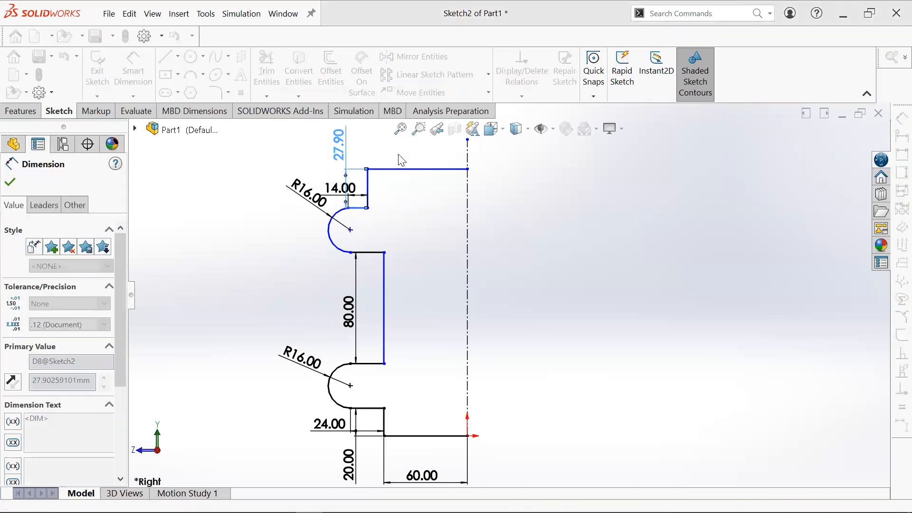
- Set the upper tab's horizontal length dimension to 24 mm
scroll(414, 212, down, 5)
key(Escape)
key(Escape)
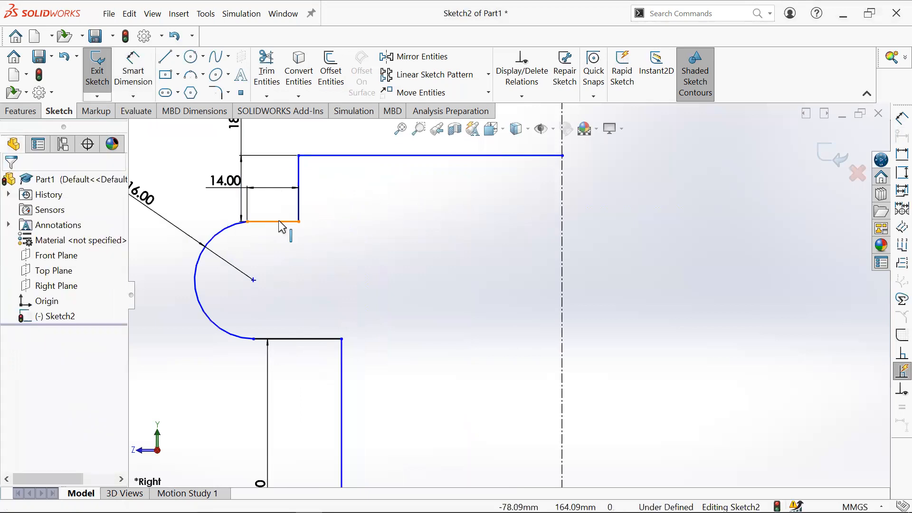
double_click(221, 184)
text(24)
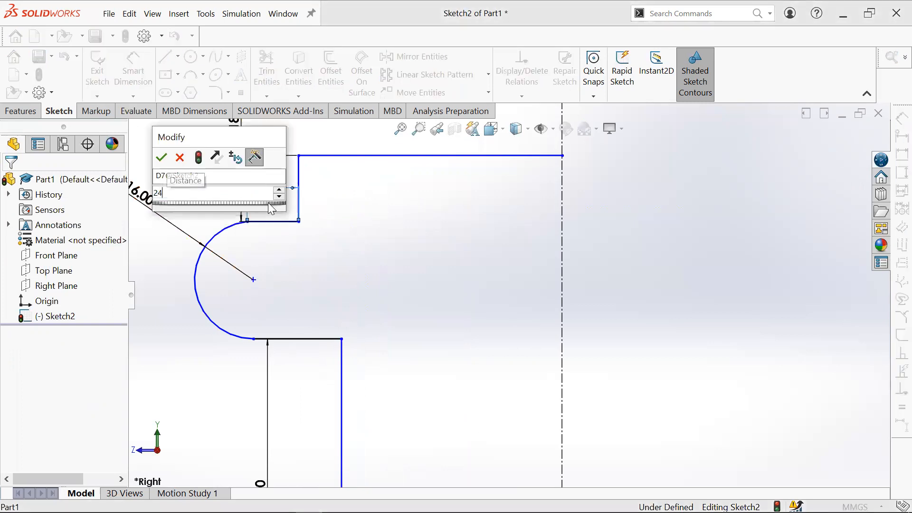
key(Return)
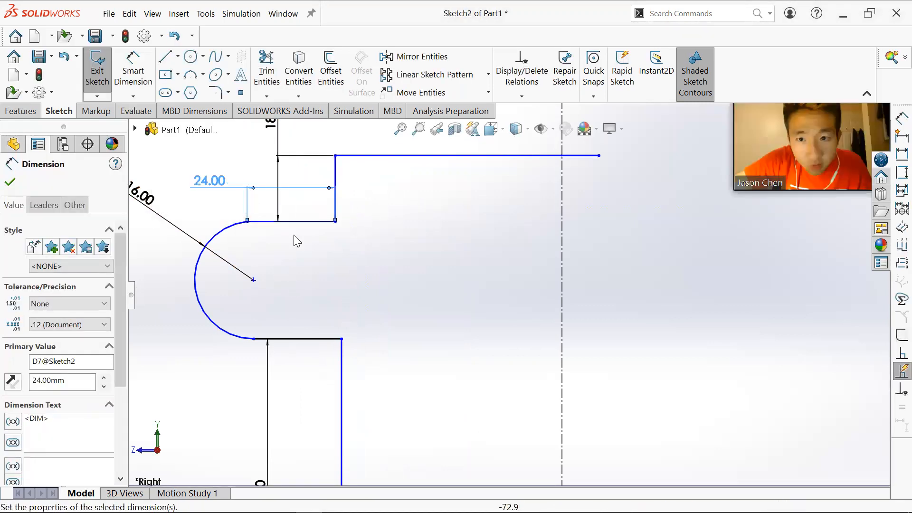
- Reposition the upper 24 mm and 18 mm dimensions outside the profile
drag(228, 192, 206, 190)
scroll(335, 170, up, 3)
drag(371, 184, 383, 175)
drag(337, 228, 346, 216)
scroll(445, 341, down, 1)
scroll(446, 323, up, 2)
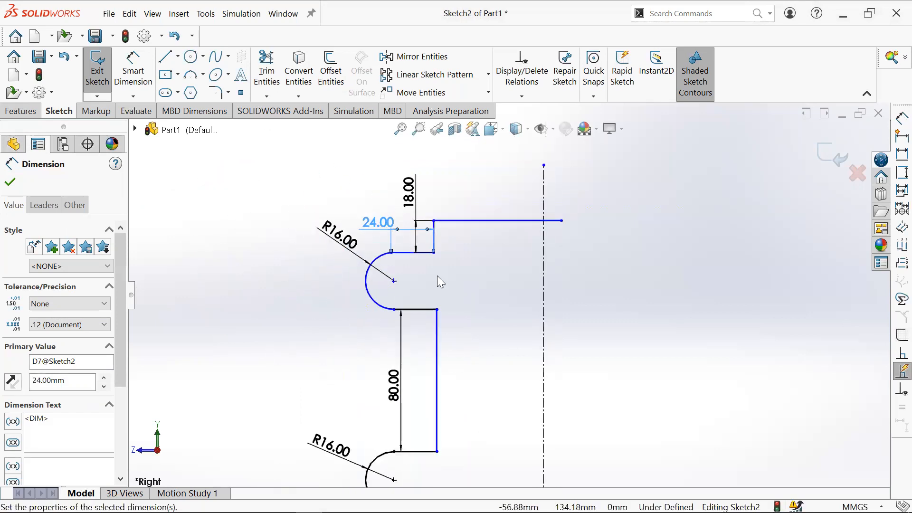
- Drag the upper arc's endpoint and the 80 mm line to test which geometry is still free
click(447, 285)
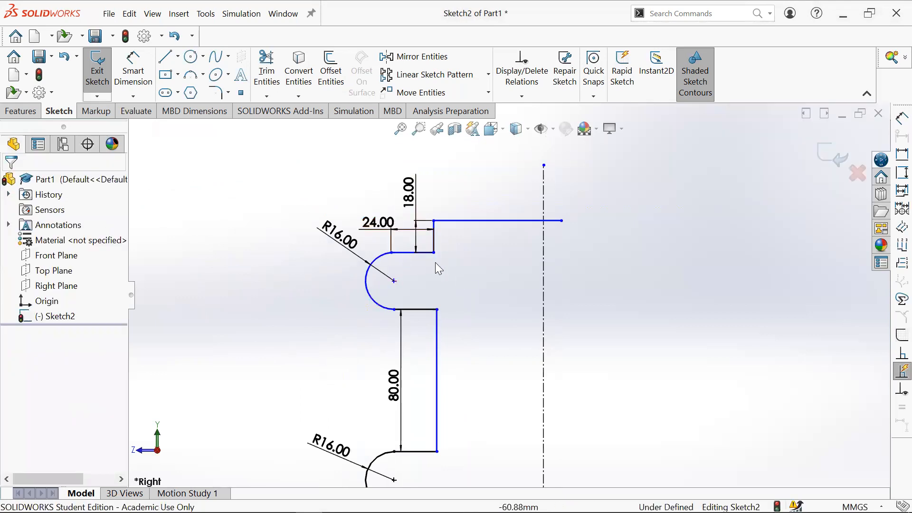
click(417, 269)
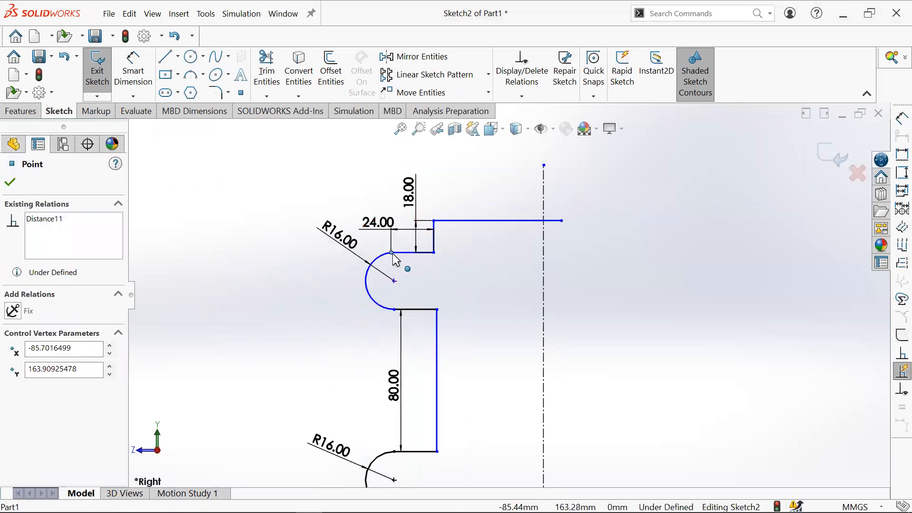
drag(404, 257, 371, 255)
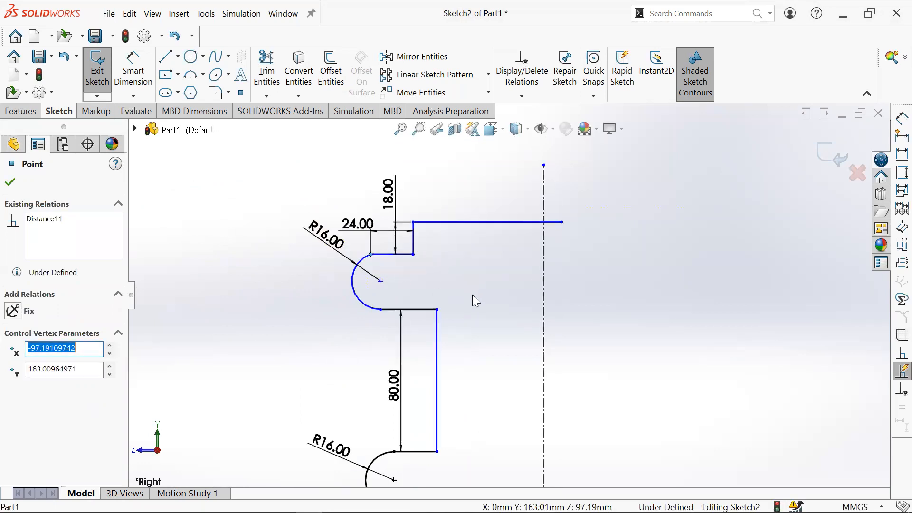
scroll(472, 294, up, 2)
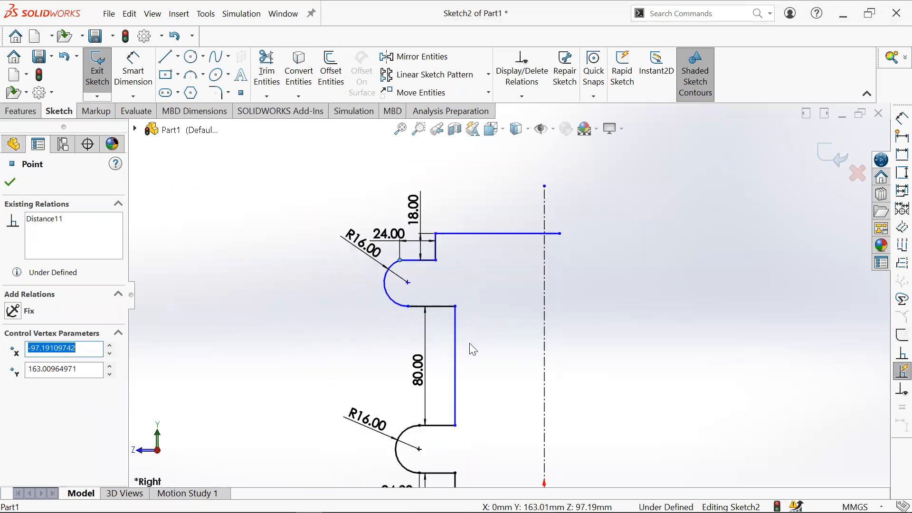
scroll(482, 371, up, 2)
mouse_move(478, 342)
mouse_down()
mouse_move(511, 340)
mouse_move(491, 346)
mouse_up()
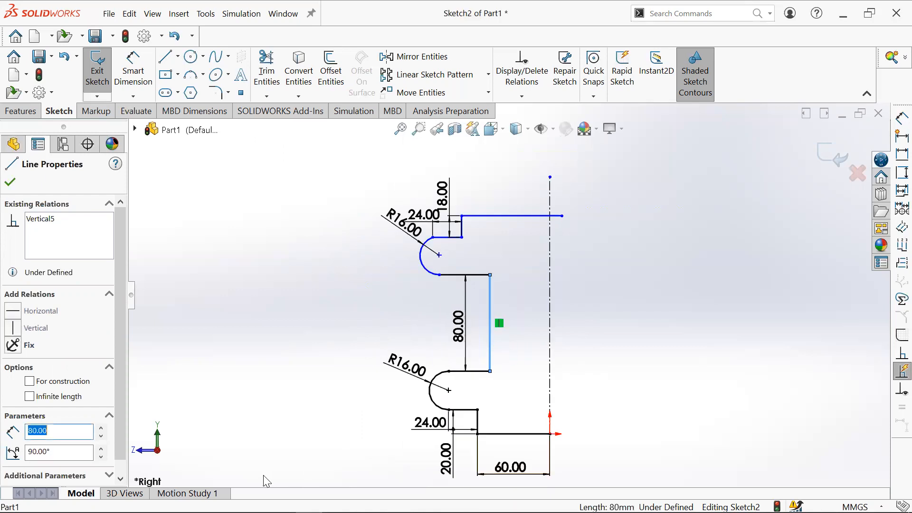
- Check the assignment drawing in the browser and return to SOLIDWORKS
key(alt+Tab)
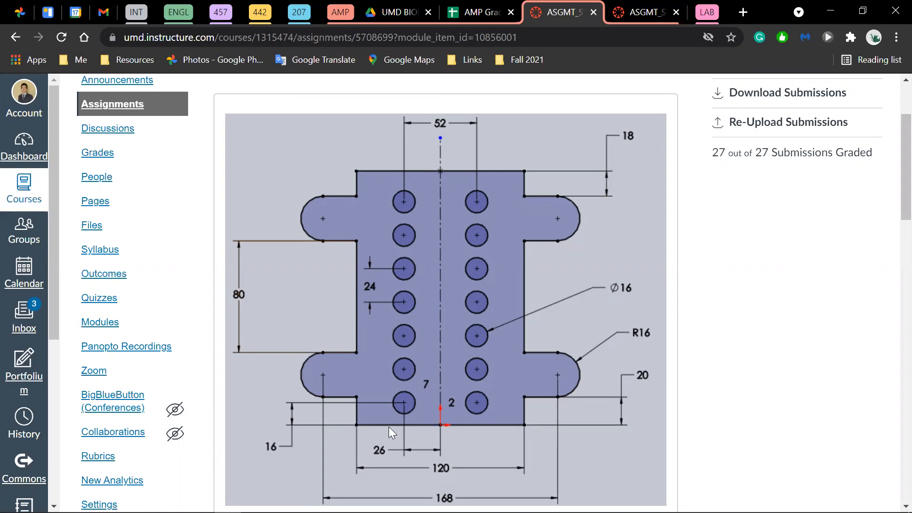
key(alt+Tab)
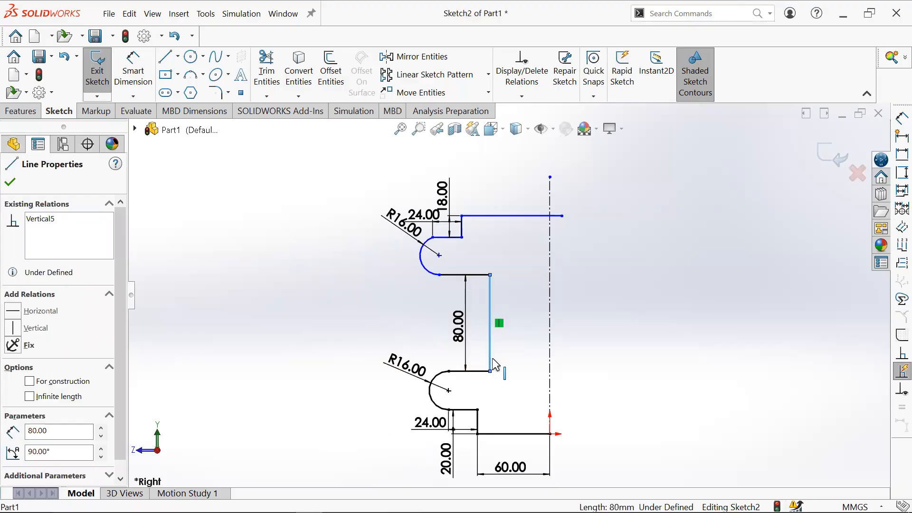
- Make the 80 mm vertical line collinear with the lower tab's short vertical line
ctrl+click(479, 428)
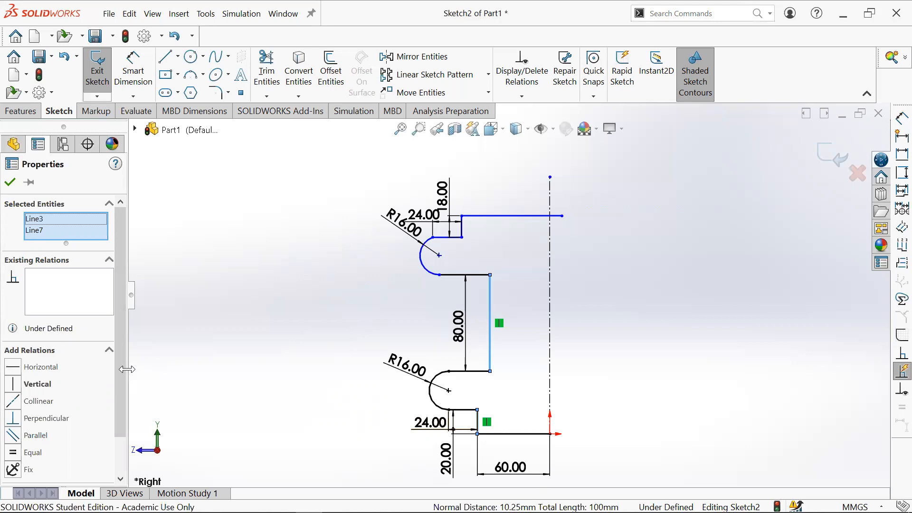
click(20, 405)
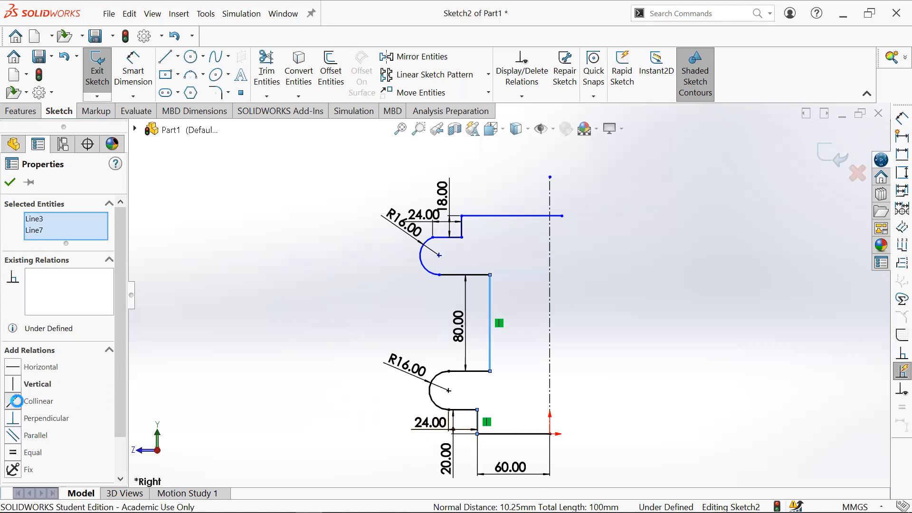
click(296, 366)
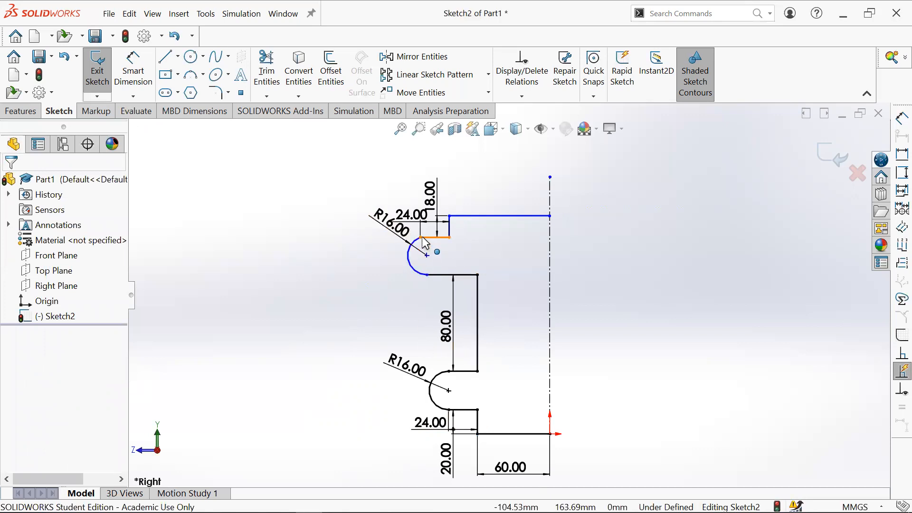
- Examine the upper arc's relations and compare the profile with the assignment drawing in the browser
click(415, 269)
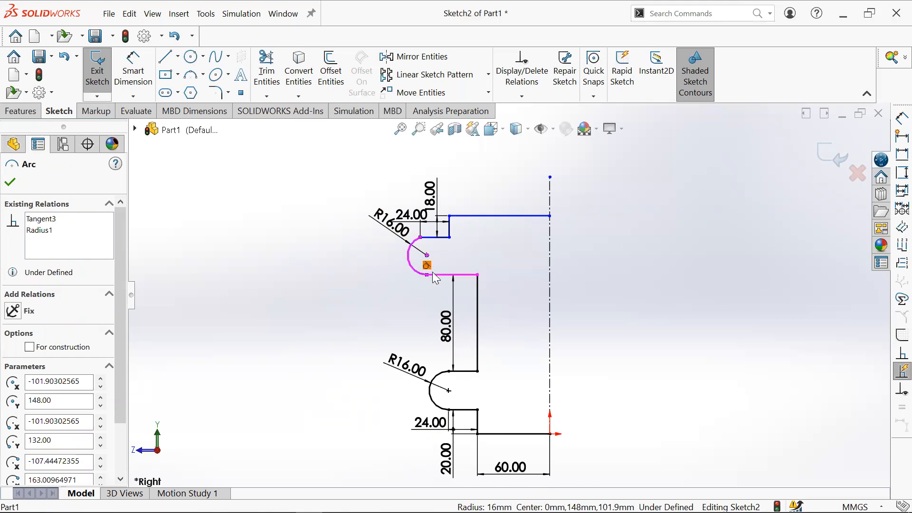
key(Escape)
click(407, 248)
key(alt+Tab)
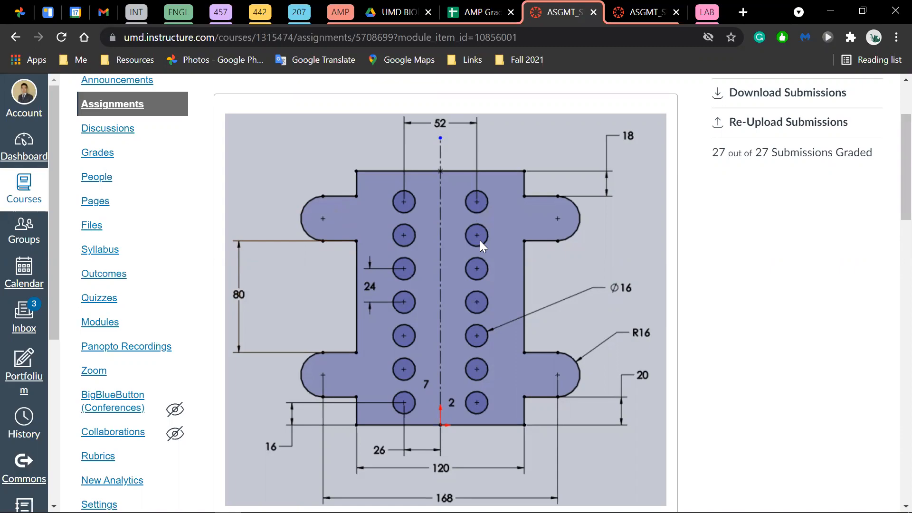
key(alt+Tab)
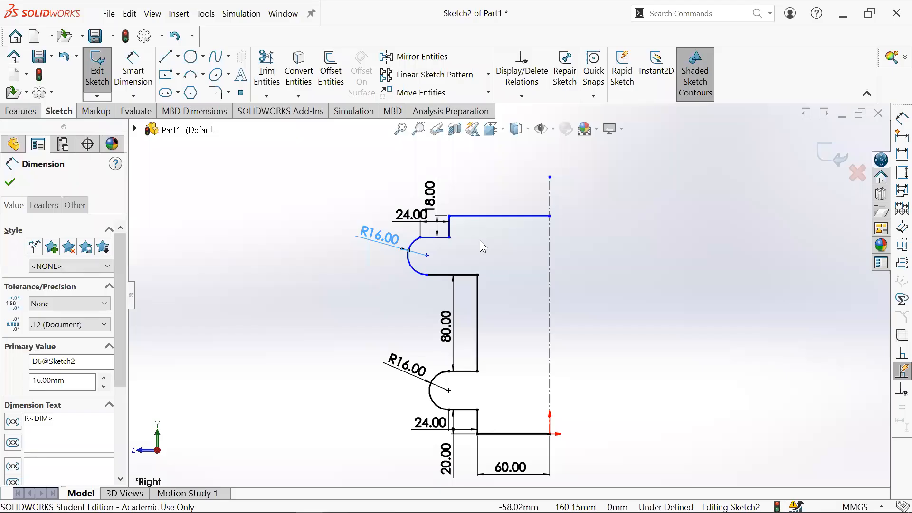
- Make the upper arc tangent to the upper tab's short horizontal line and drag the arc to test it
click(438, 237)
ctrl+click(410, 249)
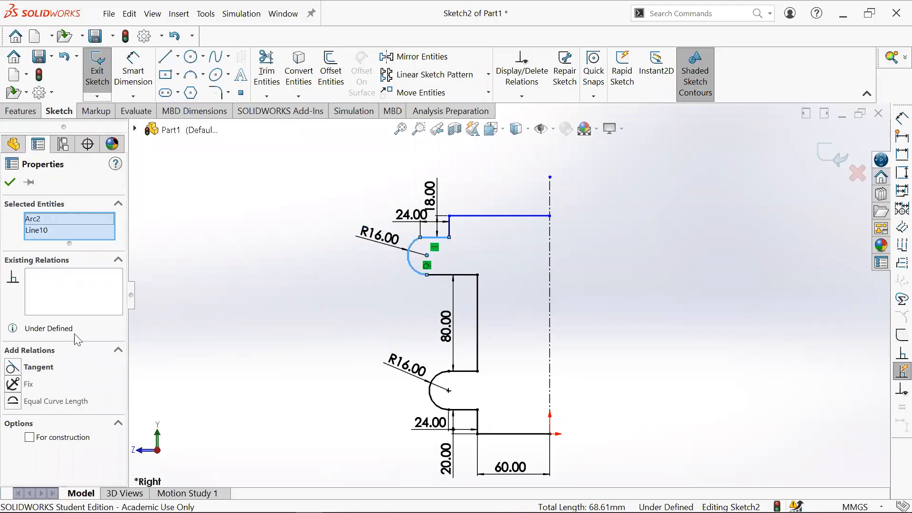
click(408, 237)
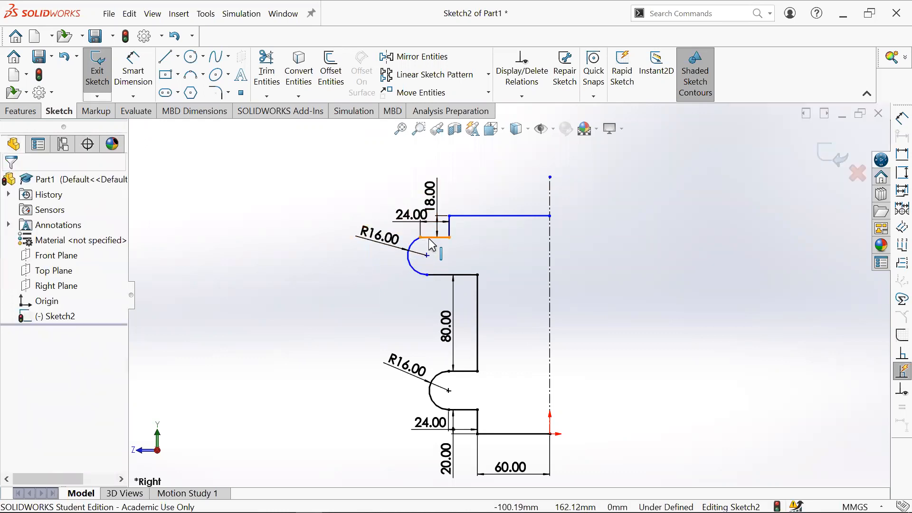
click(429, 238)
ctrl+click(415, 246)
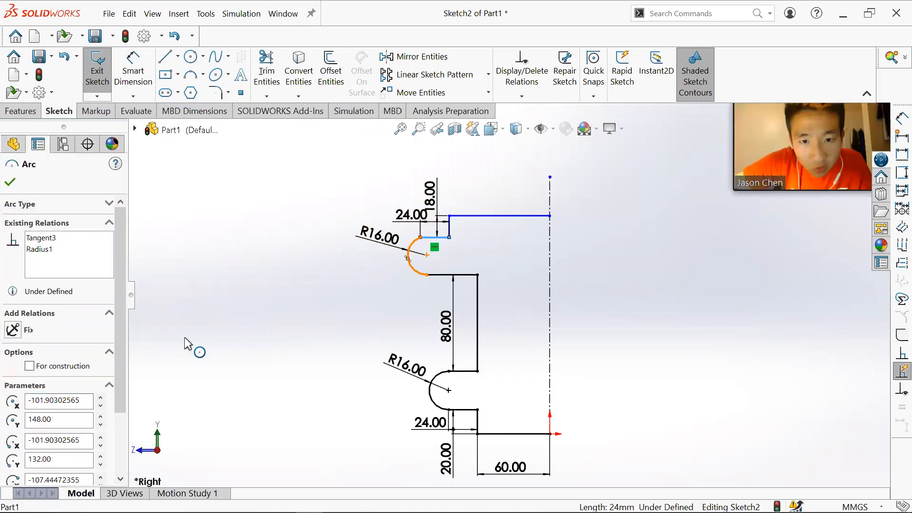
click(13, 369)
click(270, 266)
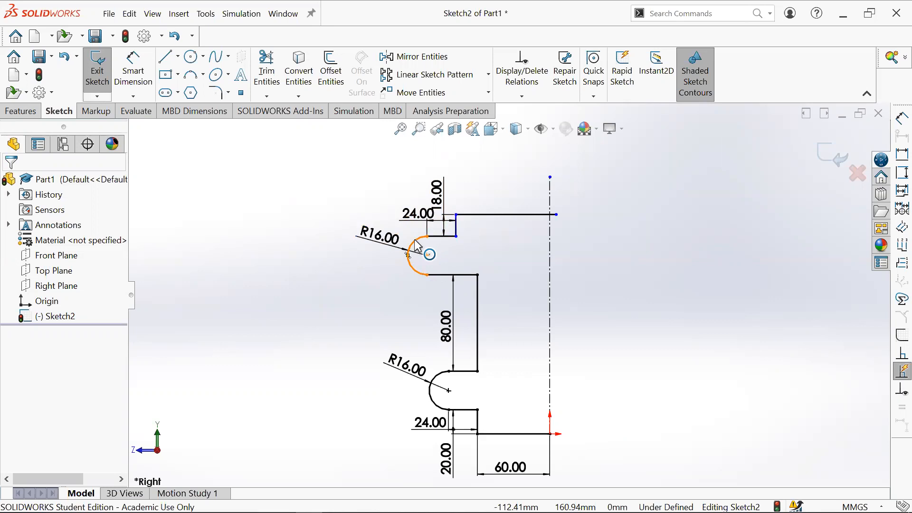
drag(411, 246, 417, 267)
key(Escape)
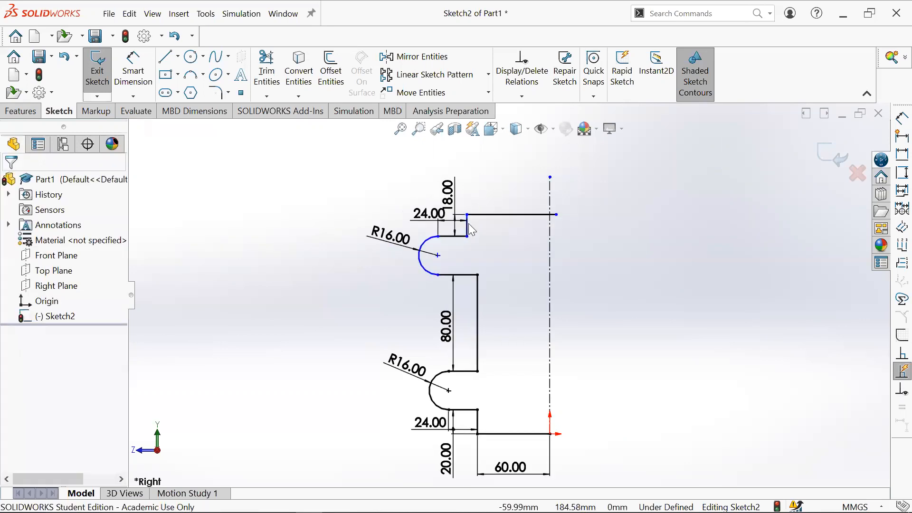
- Dimension the upper tab's vertical line 60 mm from the centerline
click(467, 223)
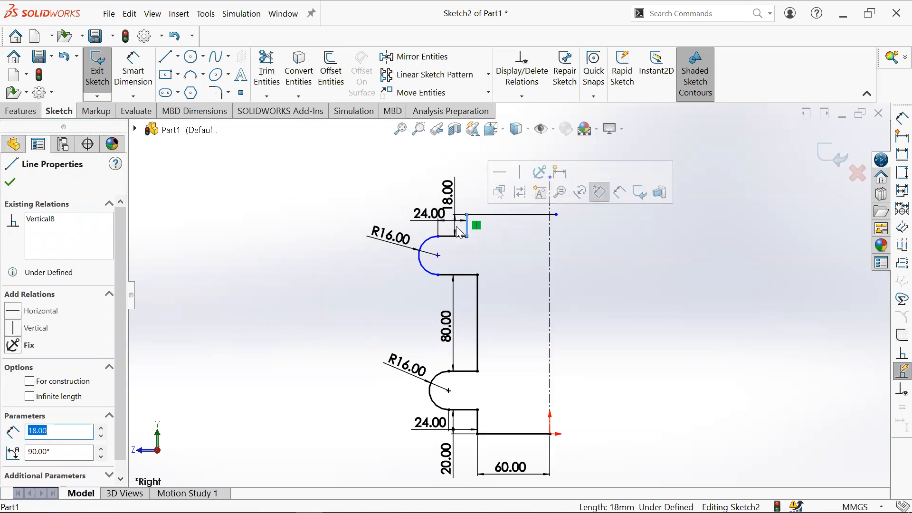
drag(469, 232, 488, 227)
click(136, 73)
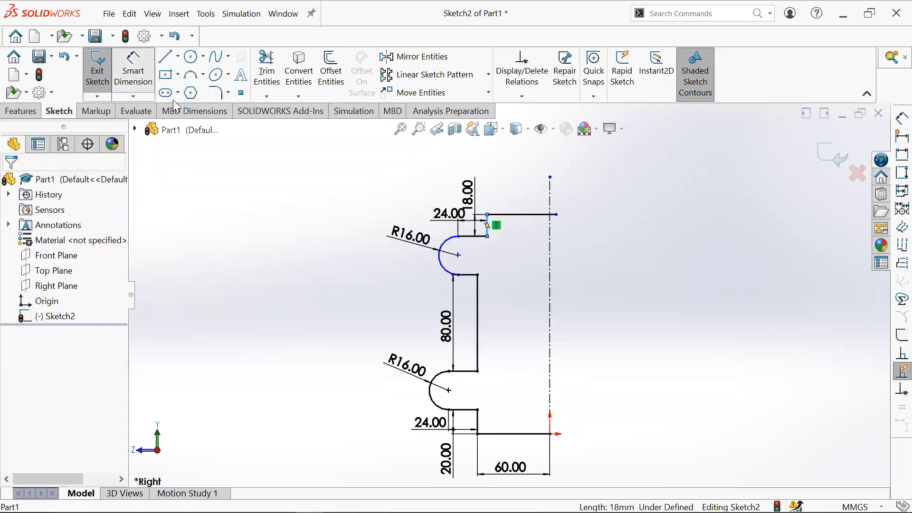
click(489, 226)
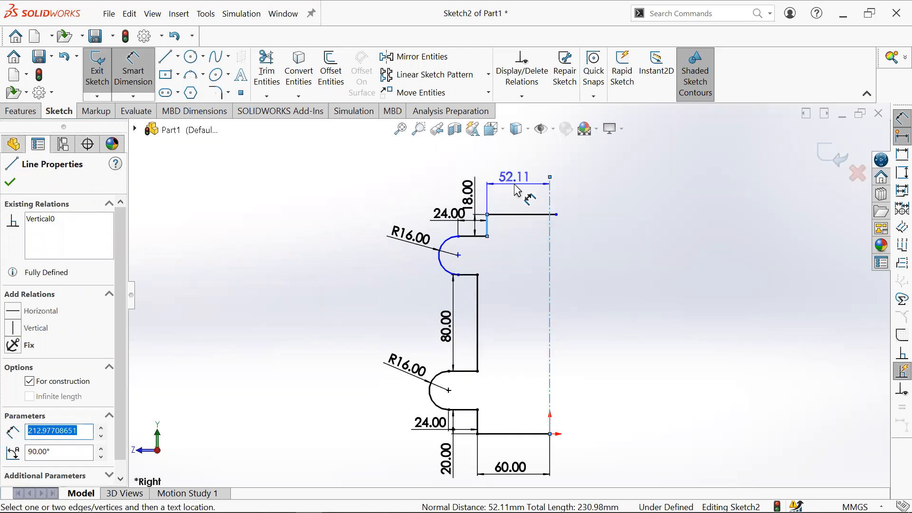
click(533, 190)
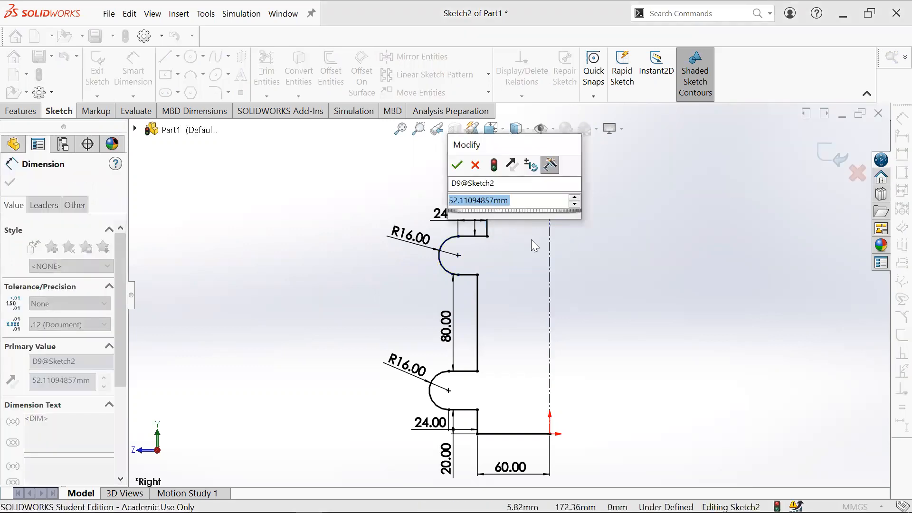
key(Return)
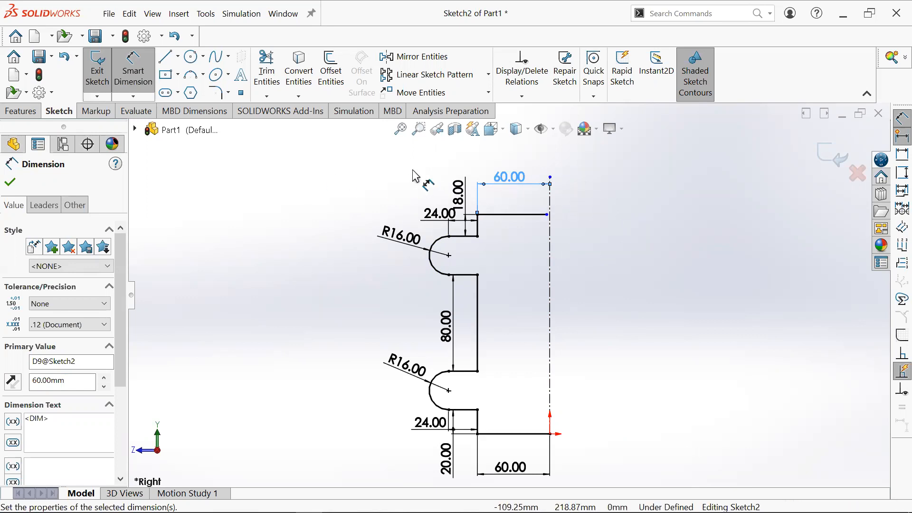
key(Escape)
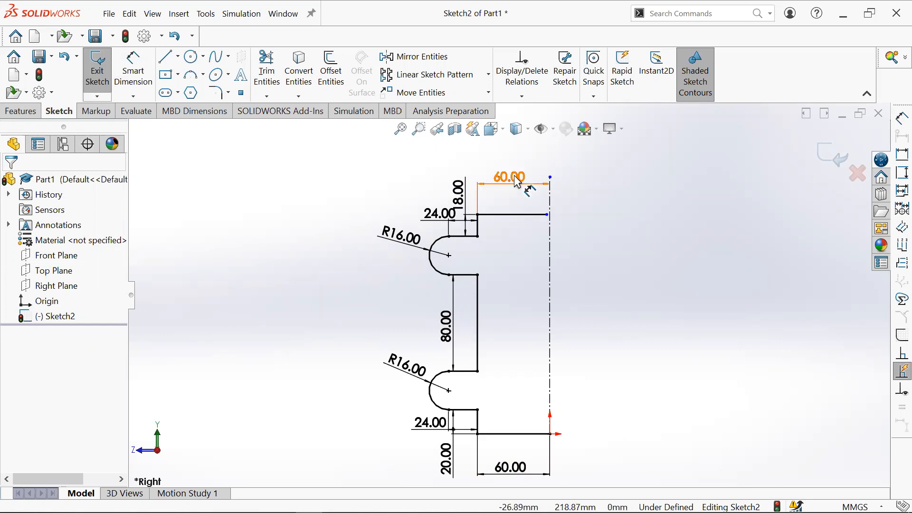
- Delete the upper 60 mm dimension
click(514, 185)
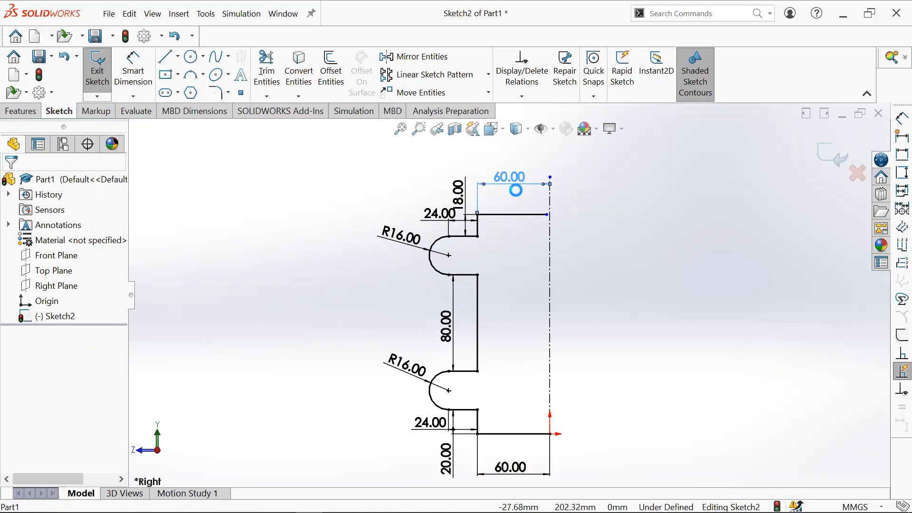
key(Delete)
- Make the top horizontal line equal in length to the bottom 60 mm line
click(514, 215)
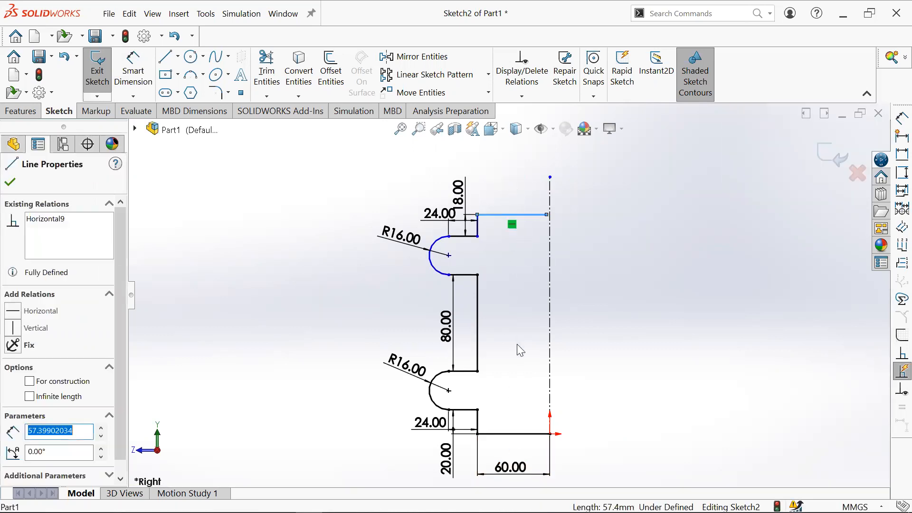
ctrl+click(521, 434)
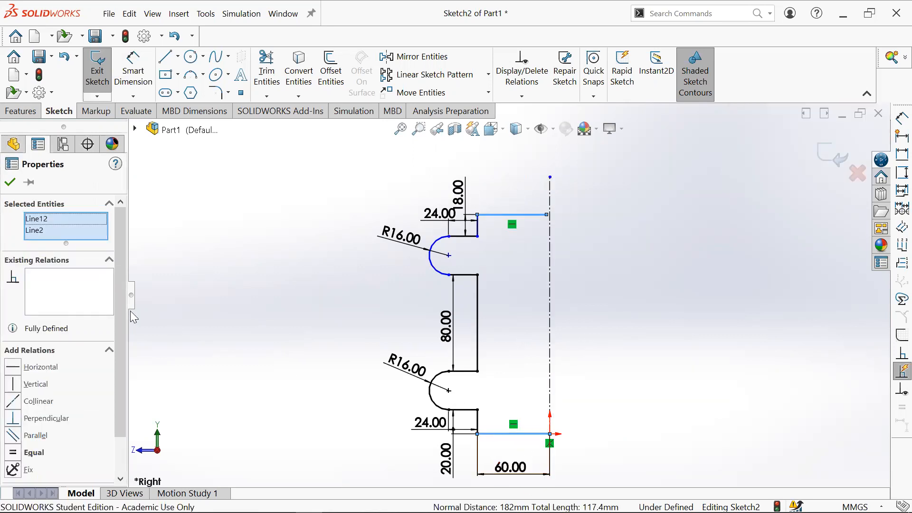
click(13, 452)
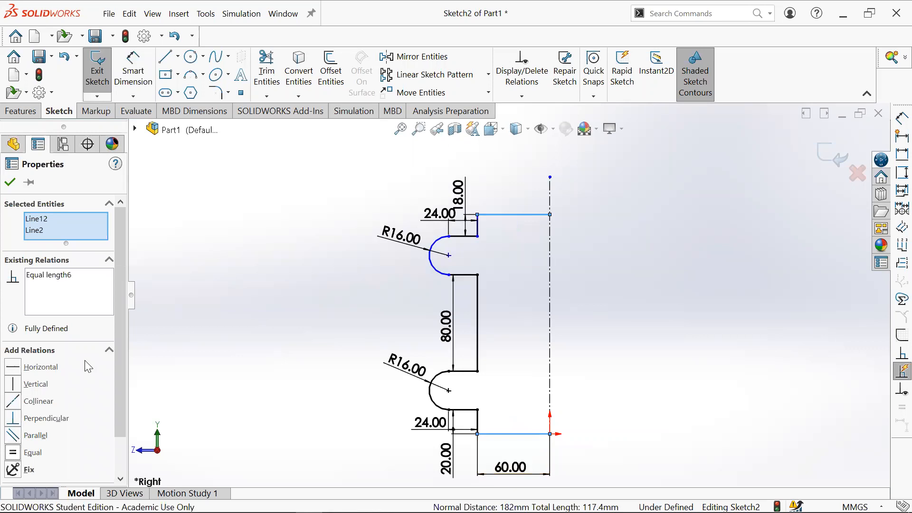
click(364, 258)
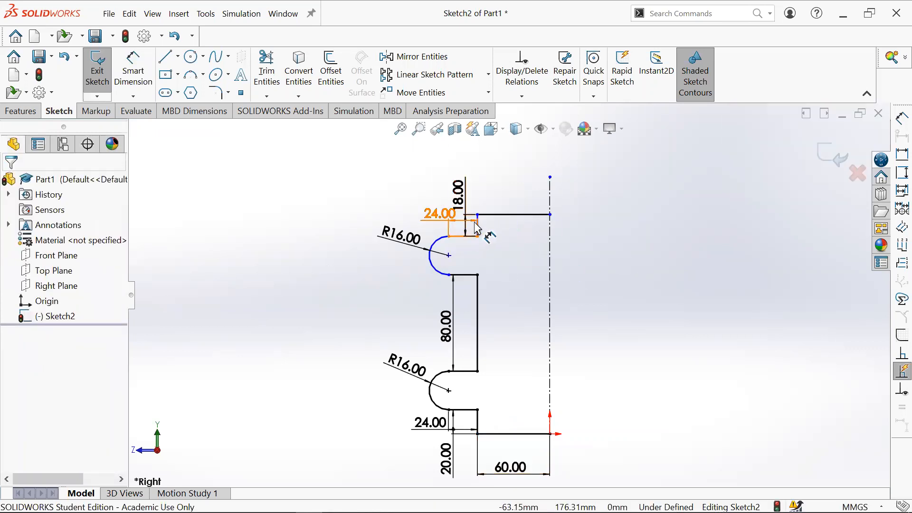
- Drag the upper tab's vertical line and inspect the top line's endpoint, the origin and the centerline
mouse_move(481, 227)
mouse_down()
mouse_move(525, 231)
mouse_move(493, 232)
mouse_up()
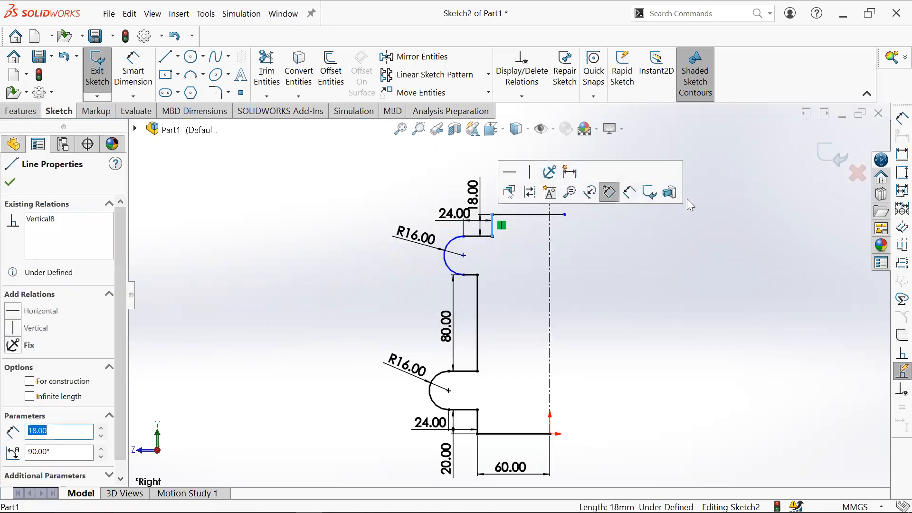
click(565, 215)
click(562, 429)
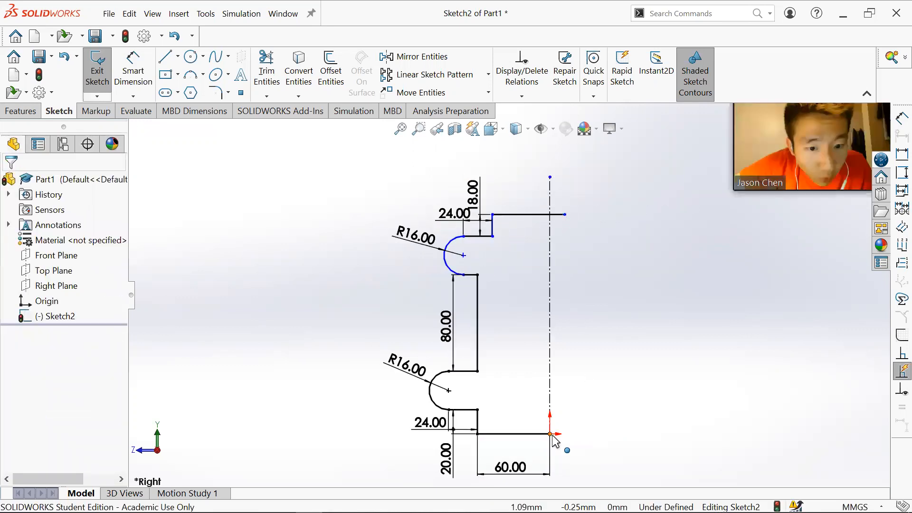
click(550, 434)
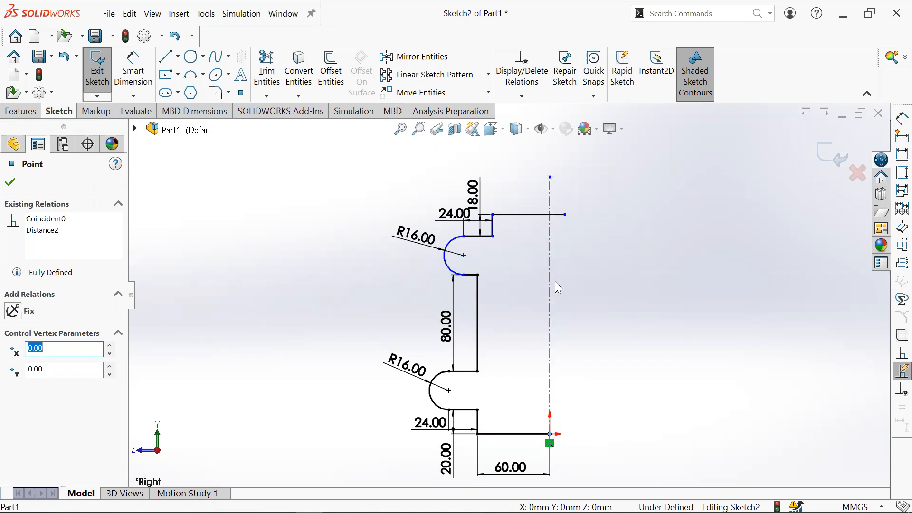
click(565, 215)
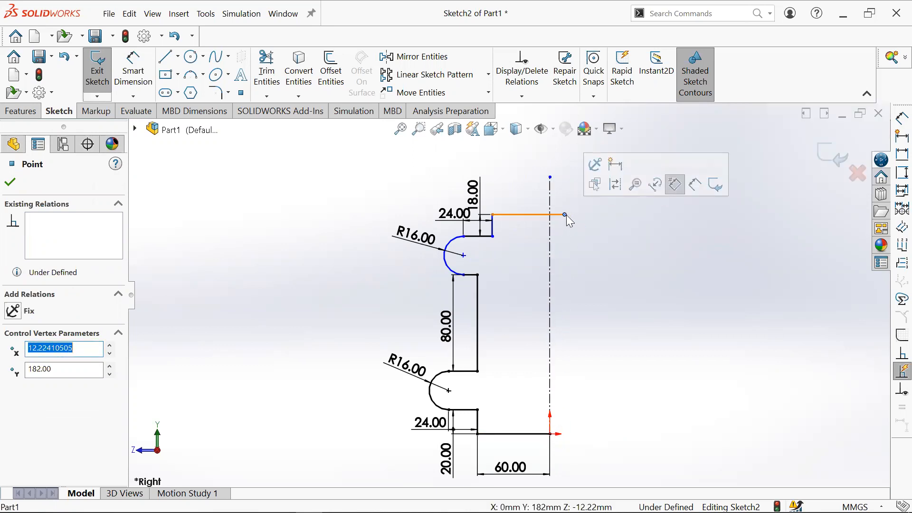
ctrl+click(551, 249)
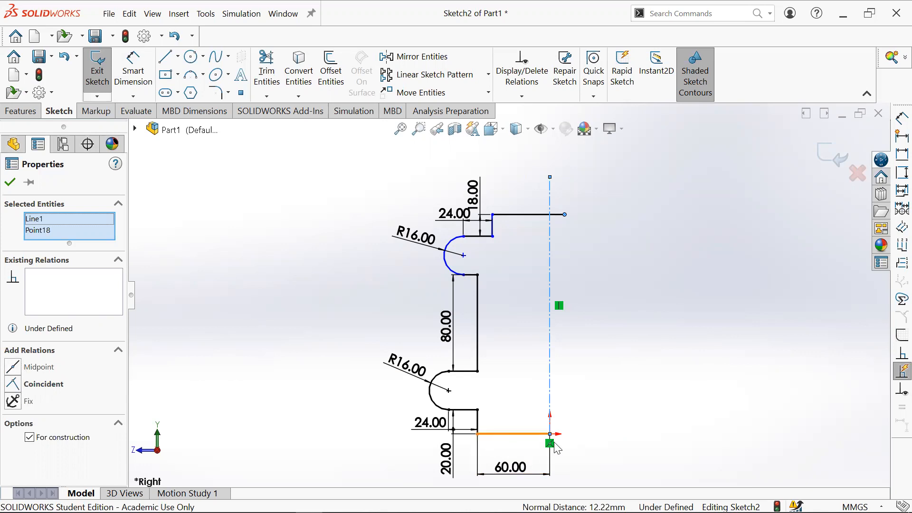
click(559, 207)
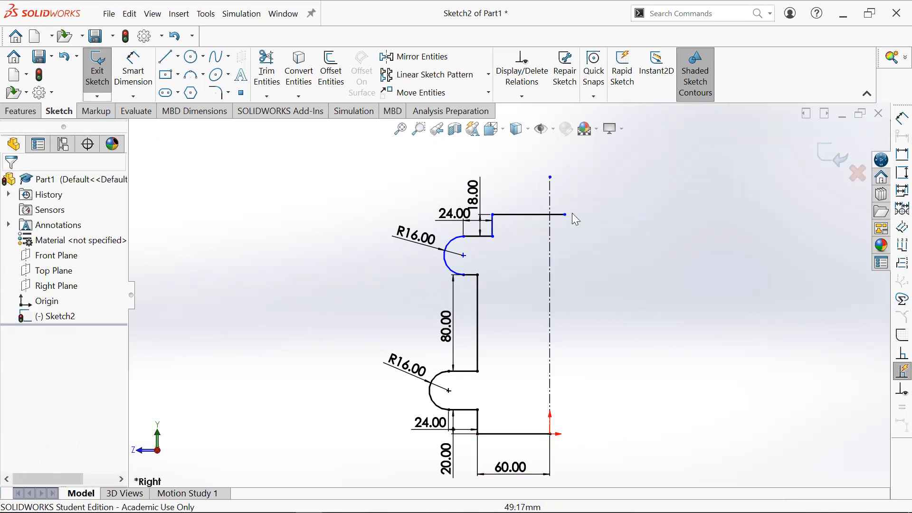
- Try making the top line's right endpoint vertical with the origin, then undo the relation
click(565, 214)
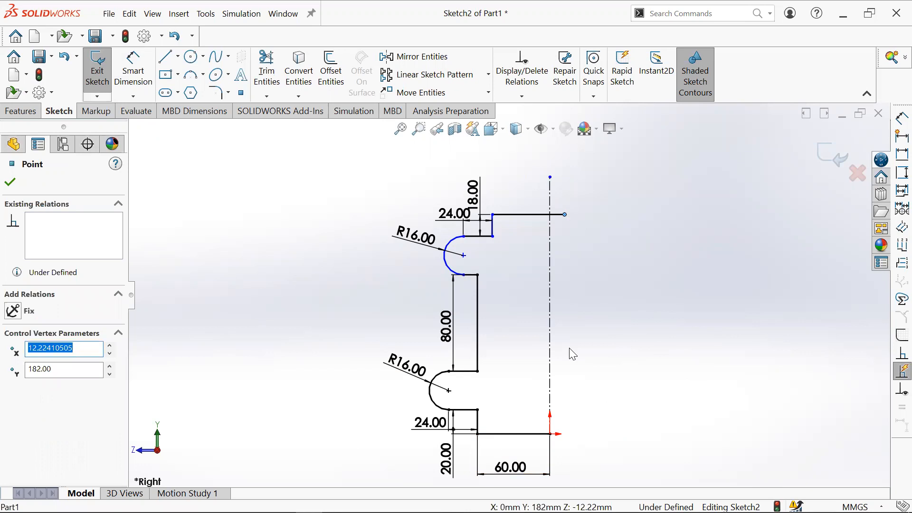
ctrl+click(551, 434)
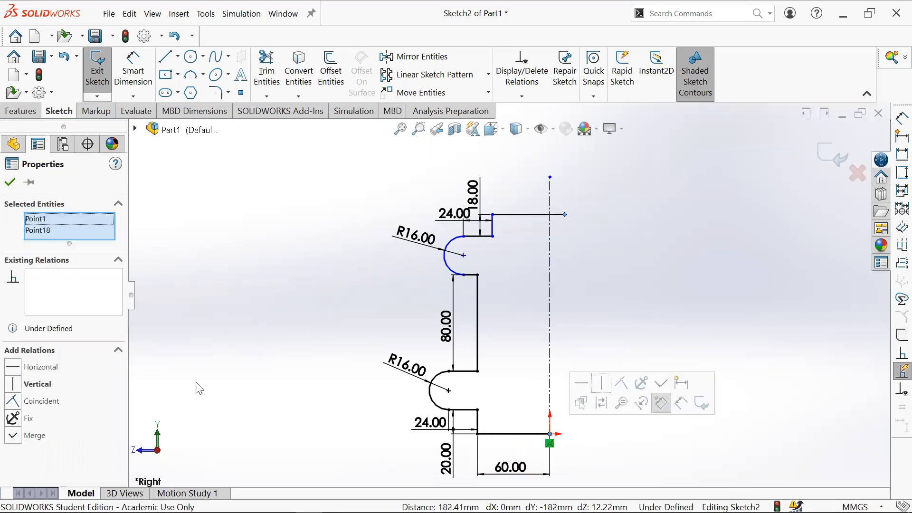
click(14, 385)
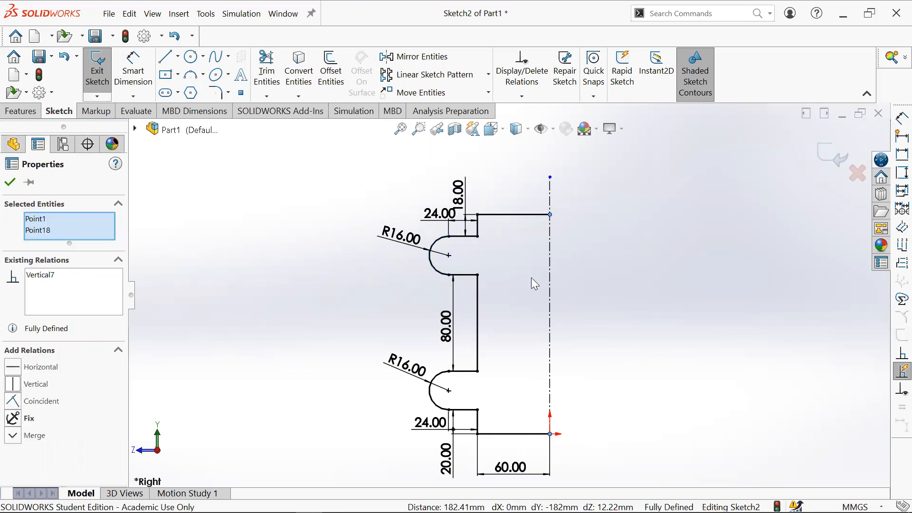
click(626, 266)
key(ctrl+z)
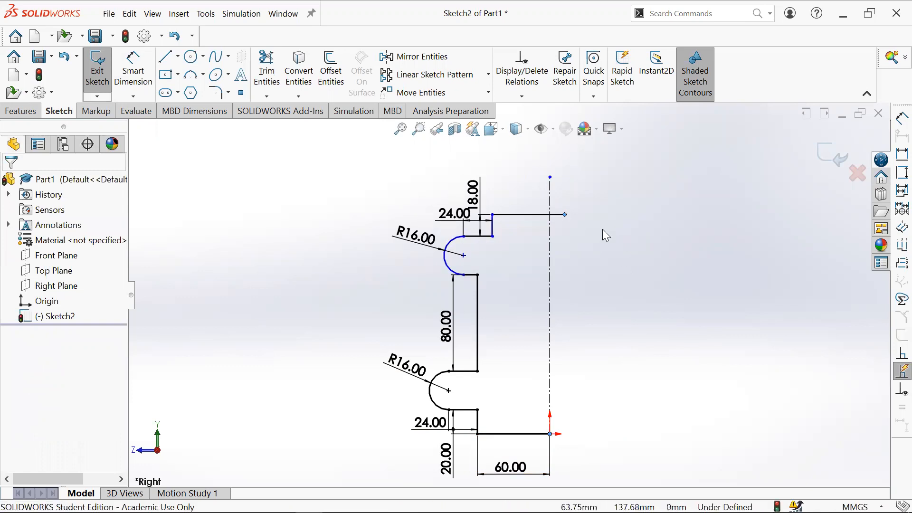
- Make the top line's right endpoint coincident with the vertical centerline
click(579, 223)
click(565, 215)
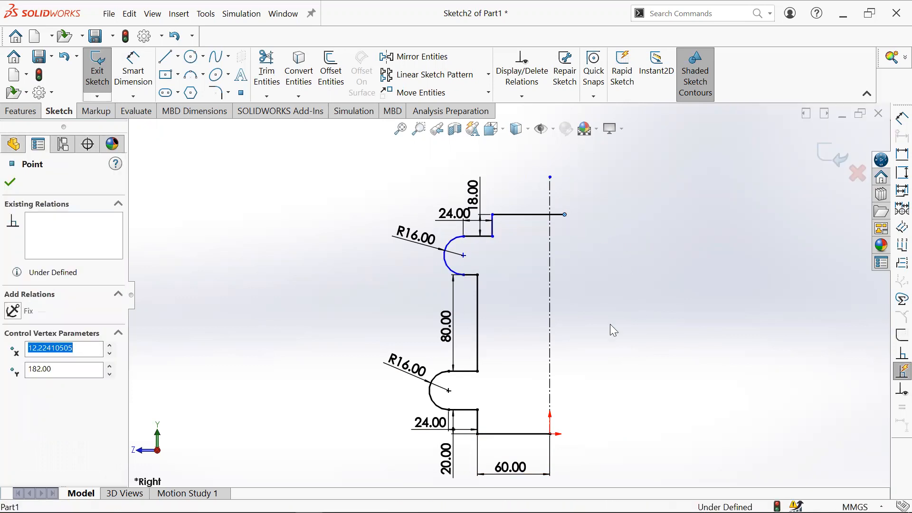
ctrl+click(550, 208)
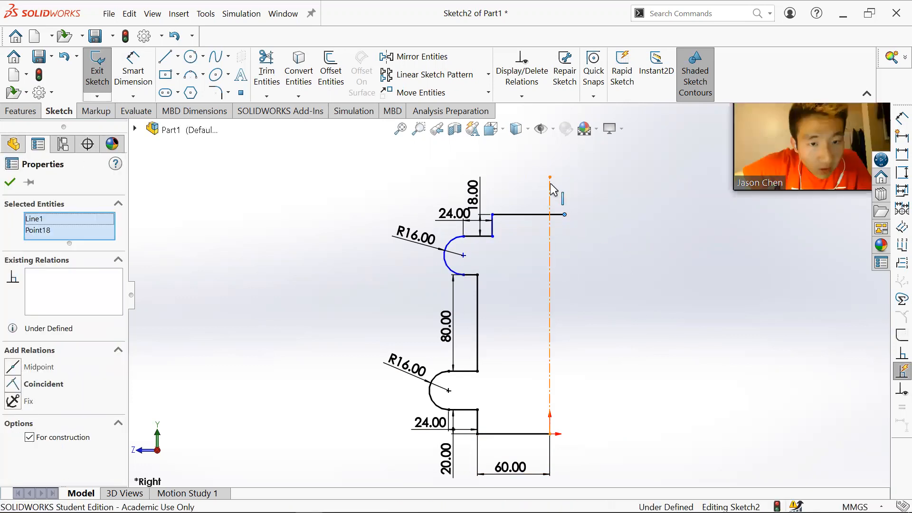
click(13, 384)
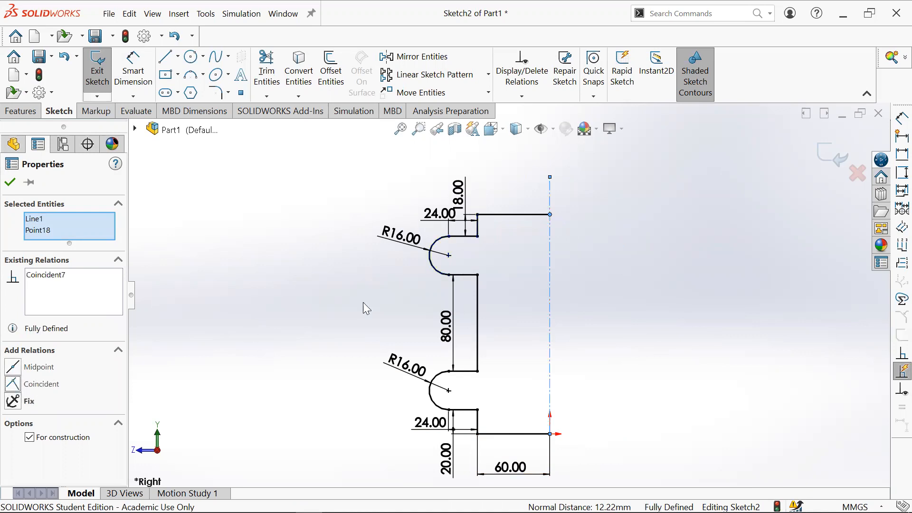
- Move the 18 mm dimension slightly higher above the top line
click(625, 246)
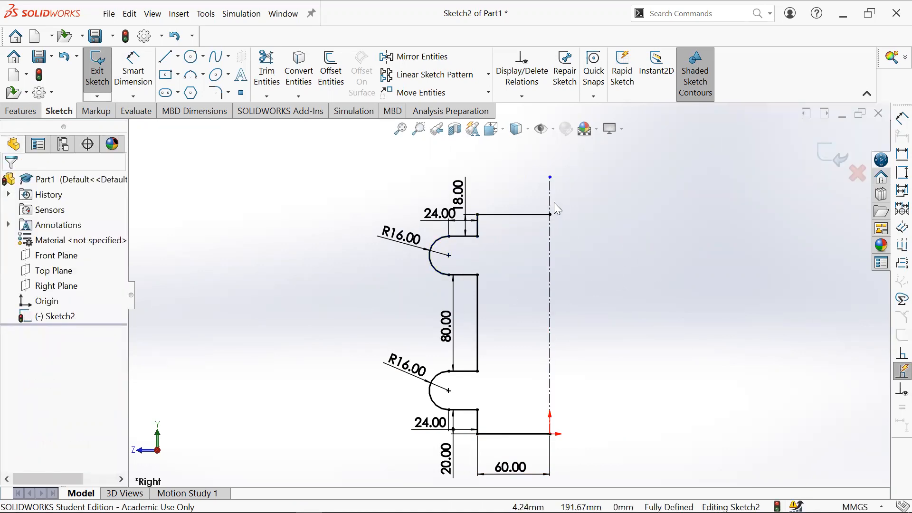
mouse_move(465, 188)
mouse_down()
mouse_move(486, 176)
mouse_move(466, 176)
mouse_up()
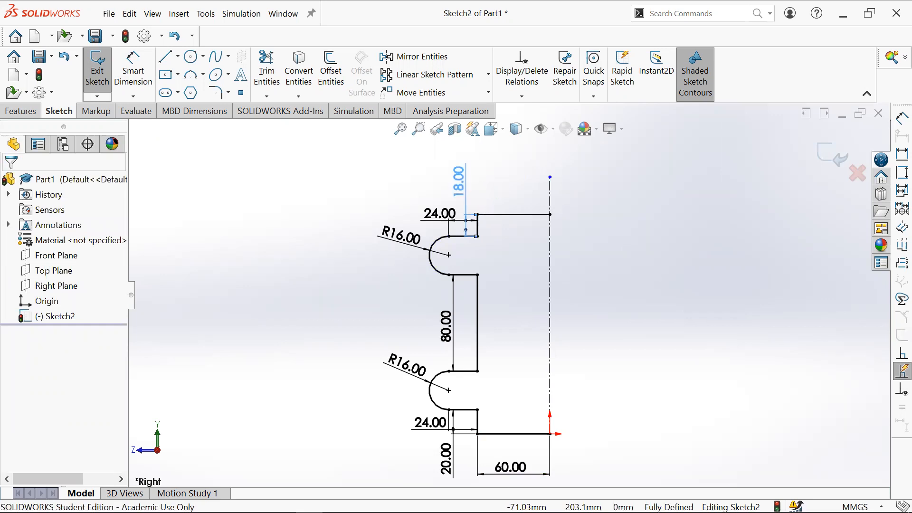
click(675, 419)
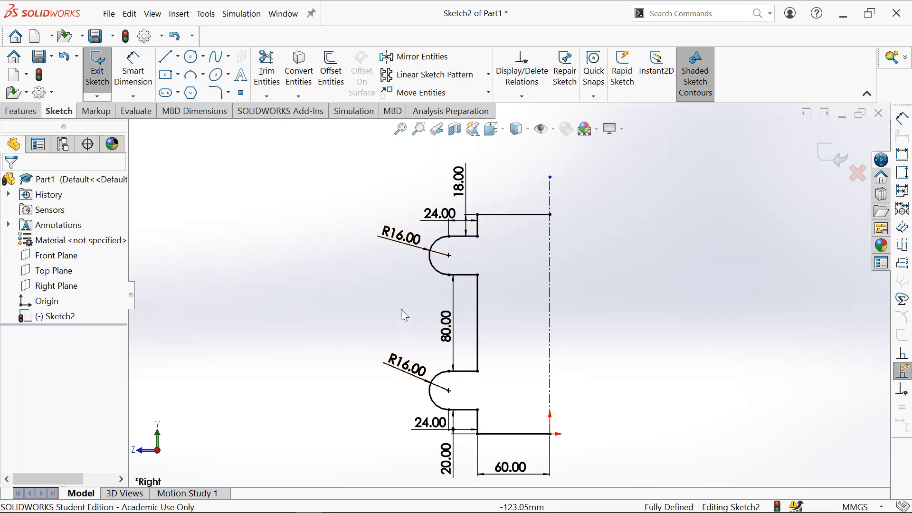
- Delete the upper tab's R16 dimension and make the two tab arcs equal instead
click(439, 244)
key(Delete)
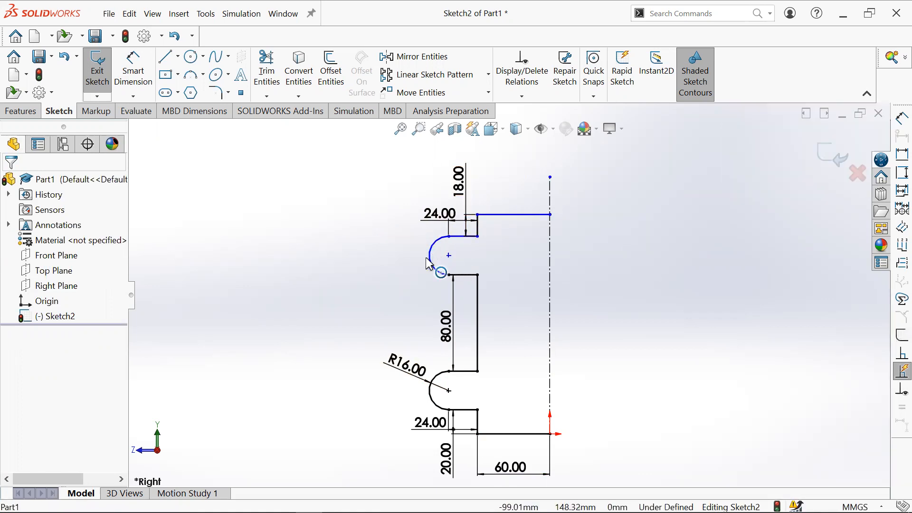
click(430, 257)
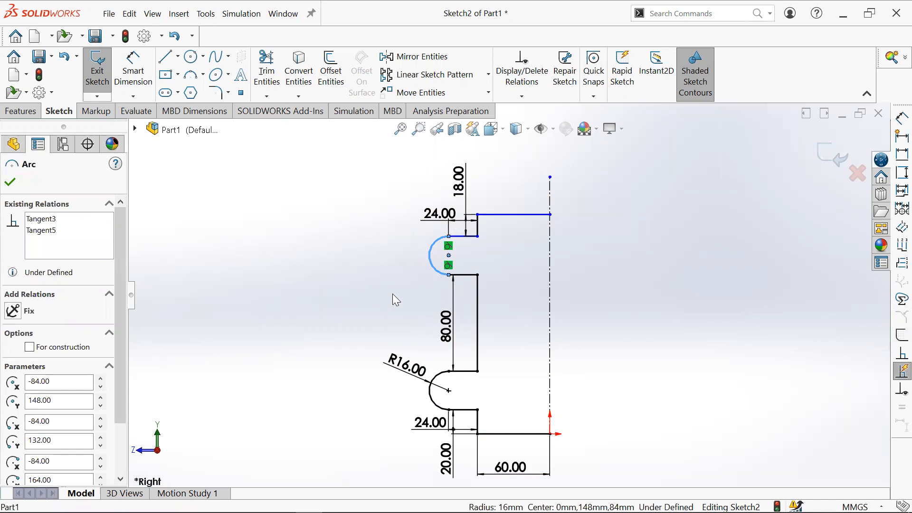
click(375, 309)
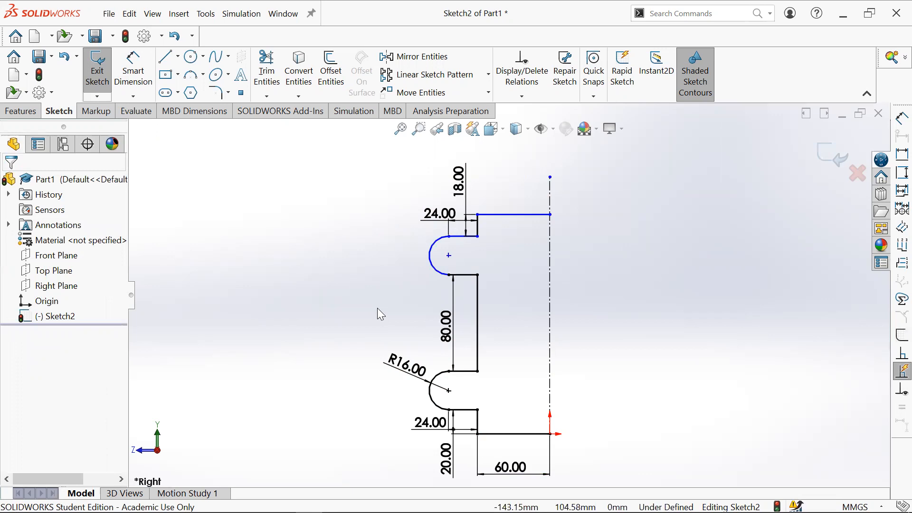
click(429, 251)
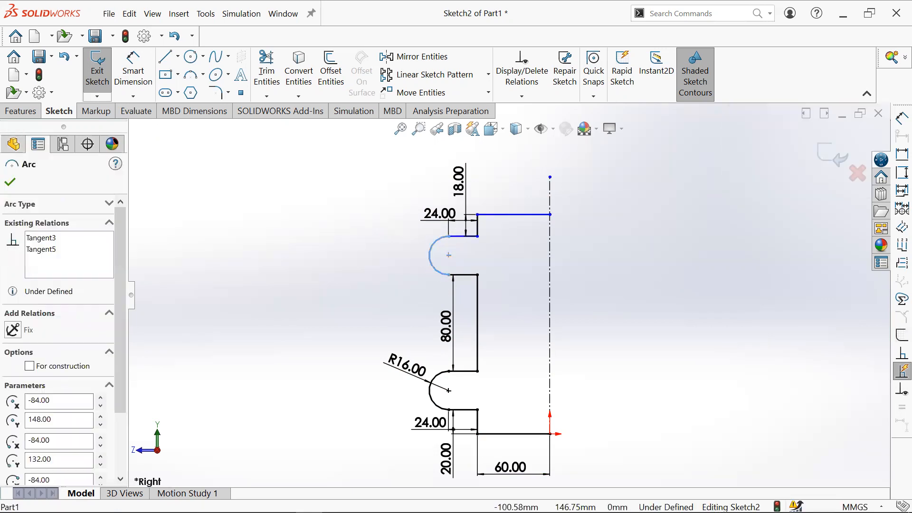
ctrl+click(440, 383)
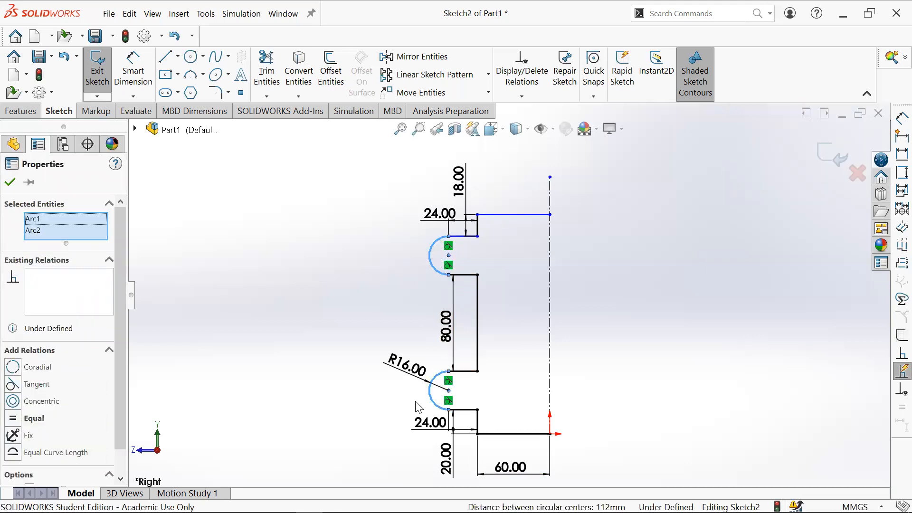
click(13, 418)
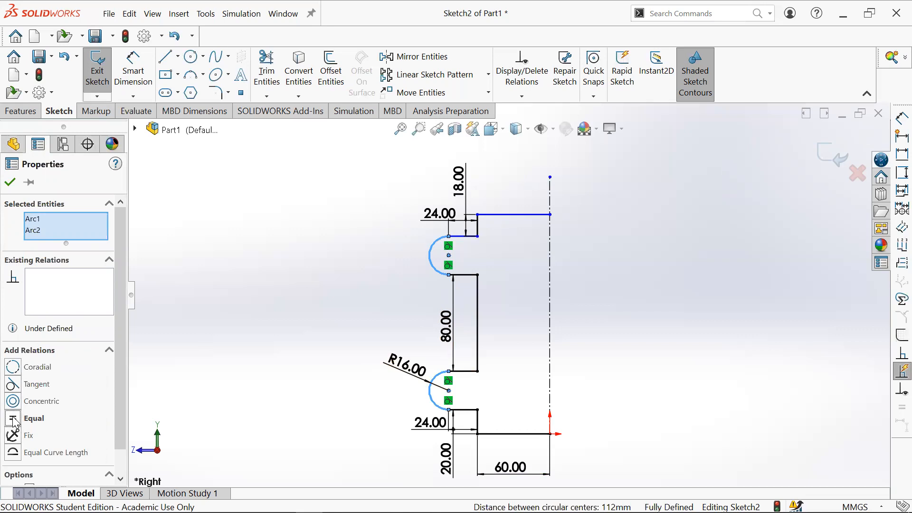
click(263, 279)
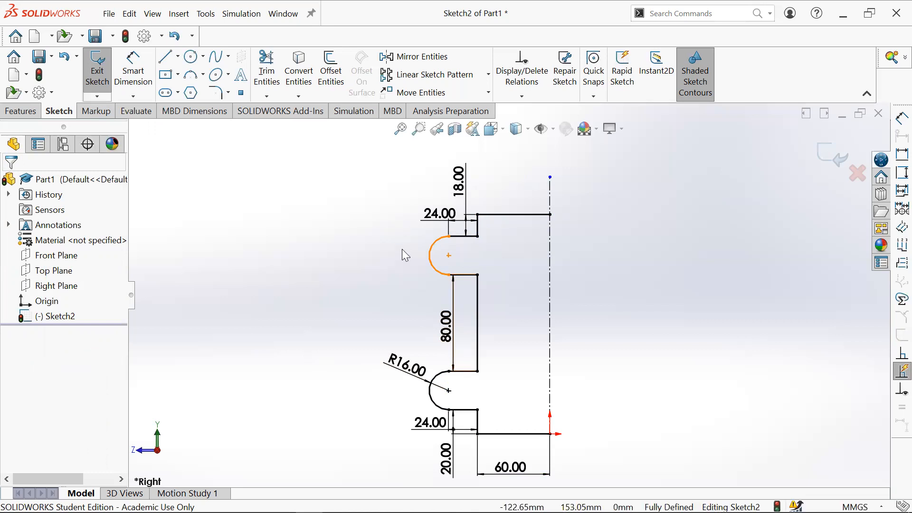
- Move the 80 mm and R16 dimensions further left of the profile
drag(446, 327, 418, 328)
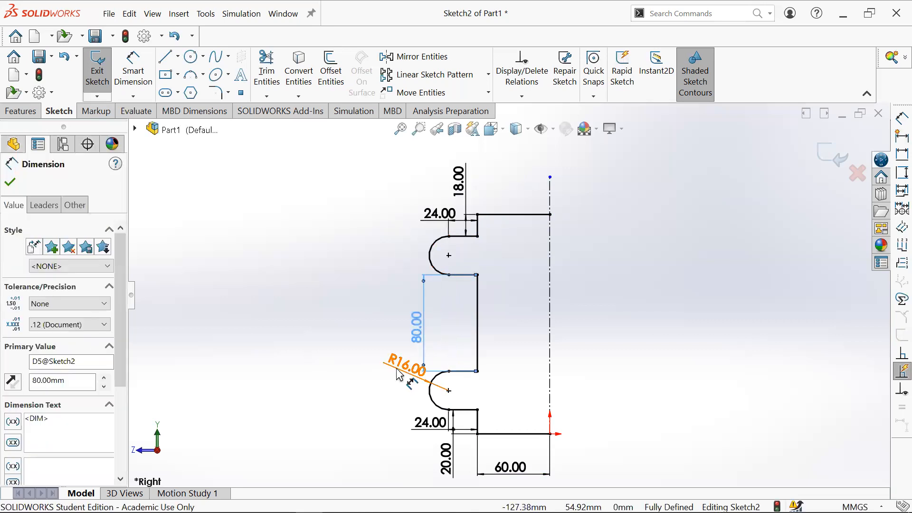
drag(406, 366, 376, 377)
click(429, 423)
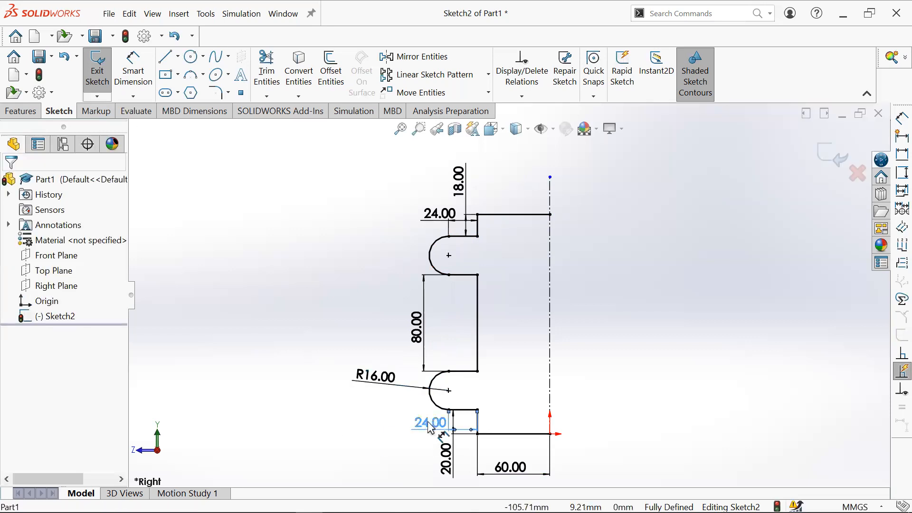
- Delete the upper 24 mm dimension and make the two short horizontal tab lines equal instead
click(448, 221)
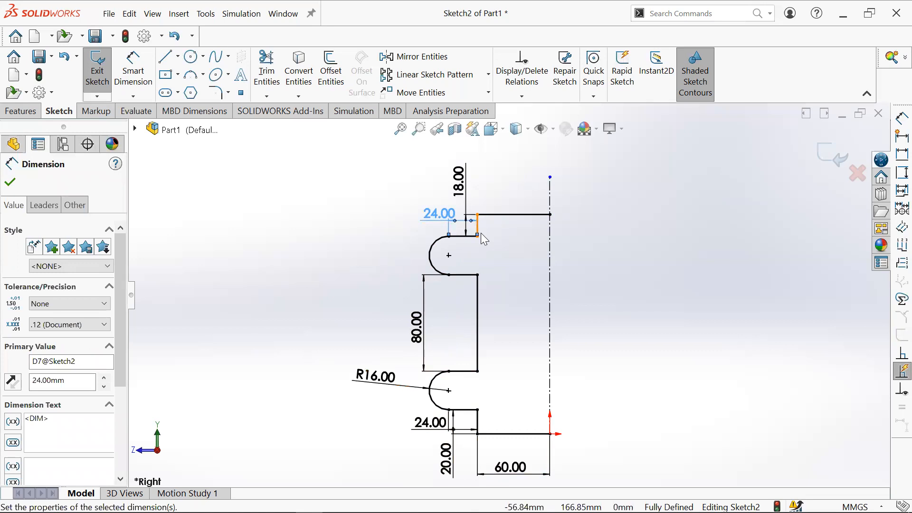
key(Delete)
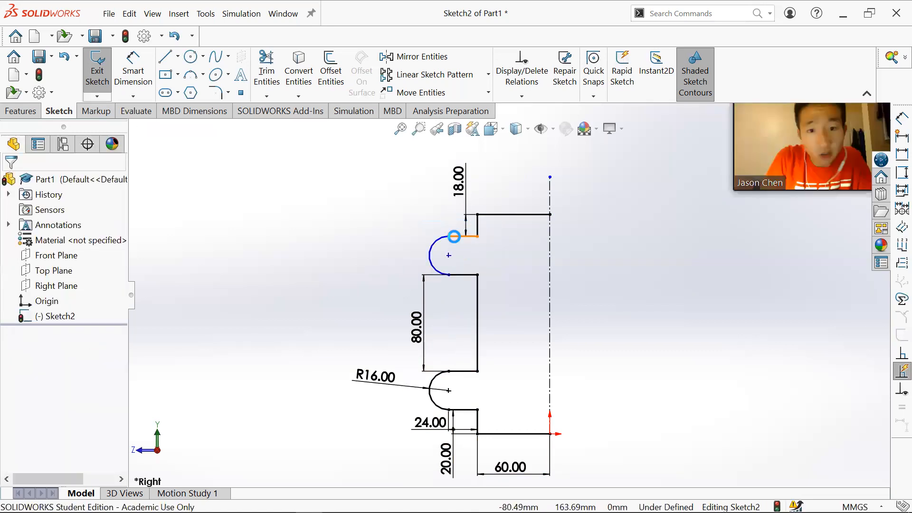
click(464, 237)
click(375, 195)
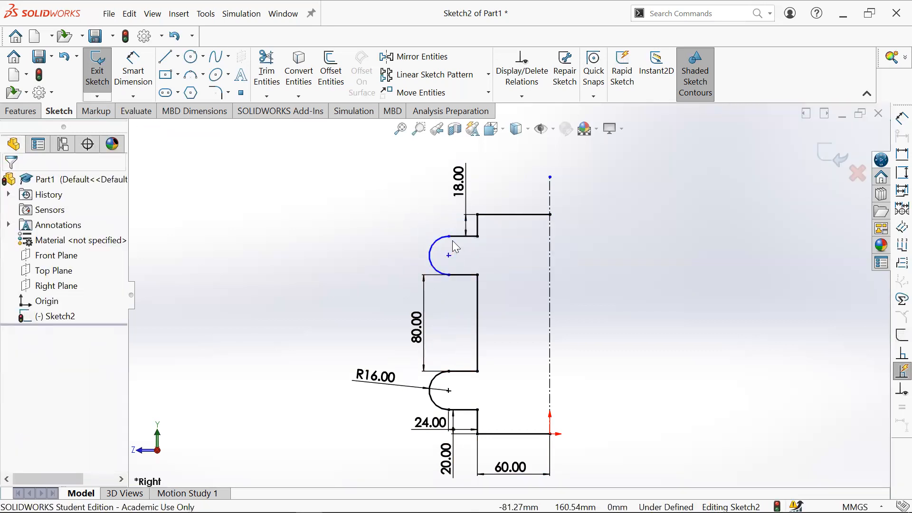
click(457, 237)
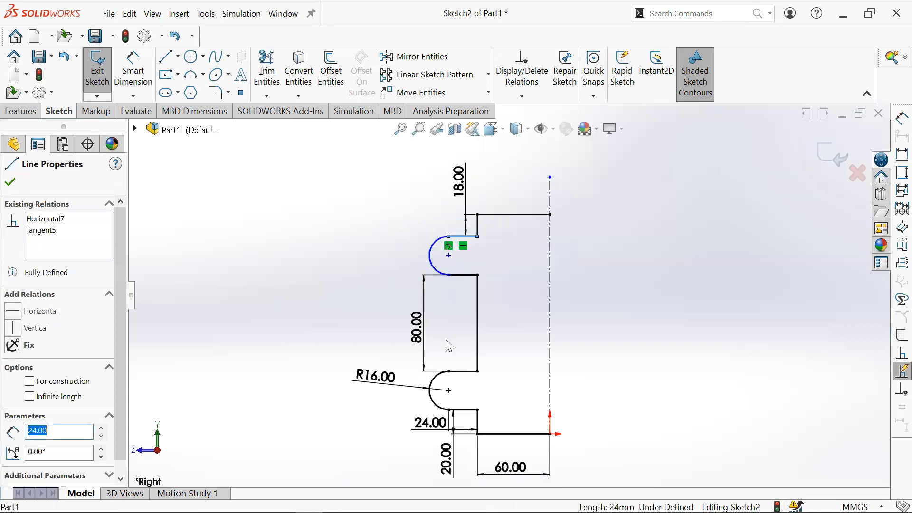
ctrl+click(463, 409)
click(16, 455)
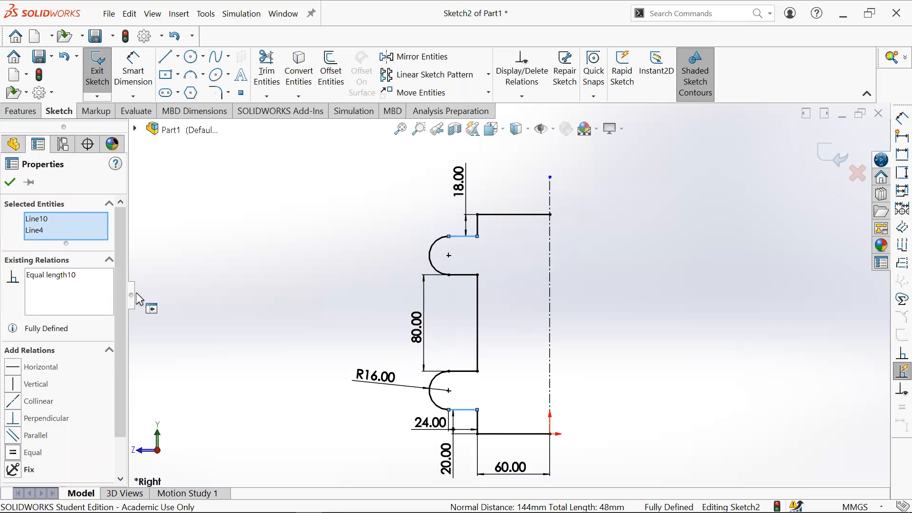
- Move the 18 mm dimension to the left of the profile
click(637, 201)
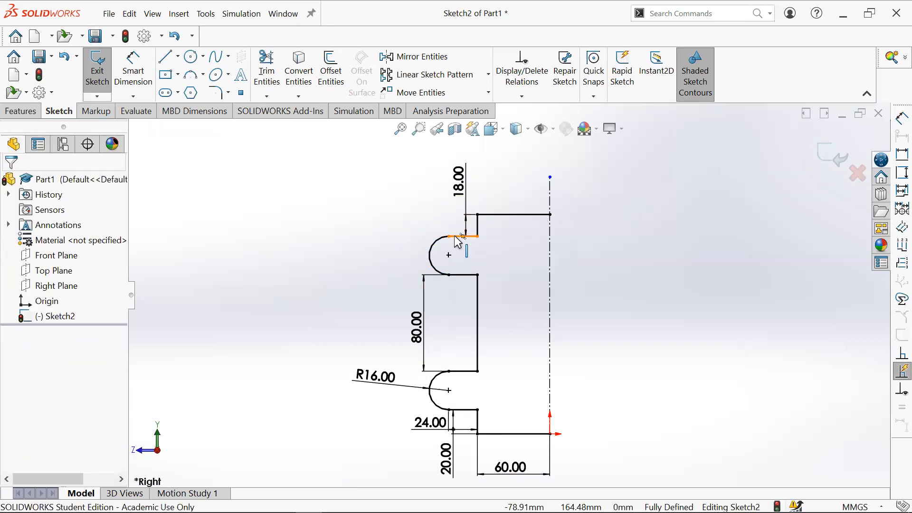
drag(458, 188, 423, 186)
click(628, 407)
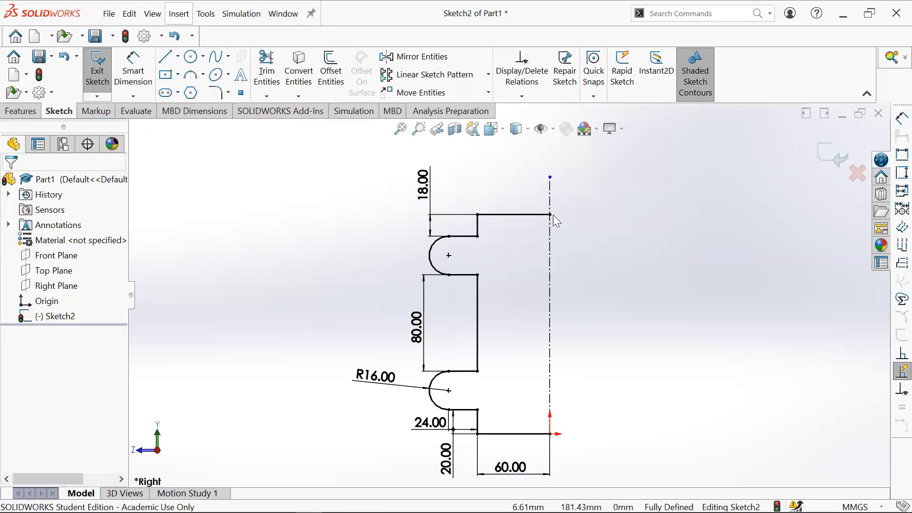
- Extend the vertical centerline's top endpoint further above the top line
scroll(554, 217, down, 5)
scroll(513, 247, up, 3)
scroll(494, 281, up, 4)
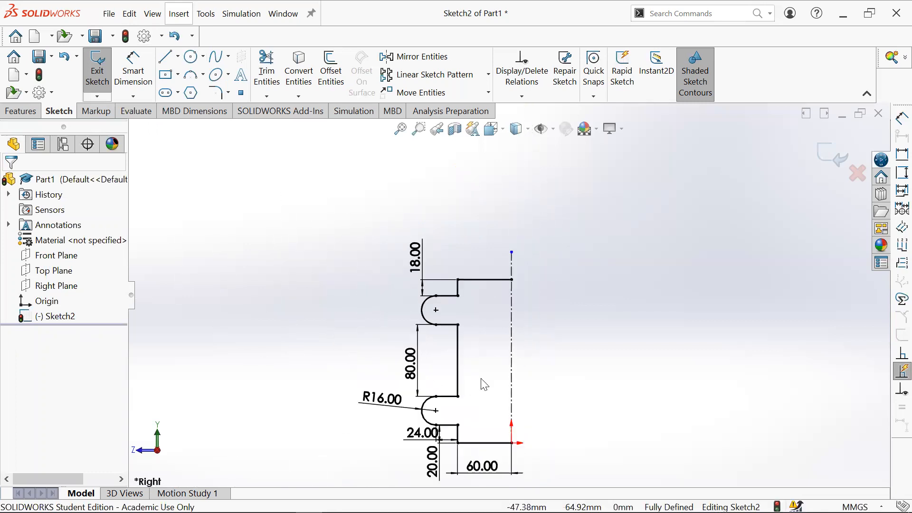
drag(529, 190, 528, 175)
drag(527, 218, 530, 170)
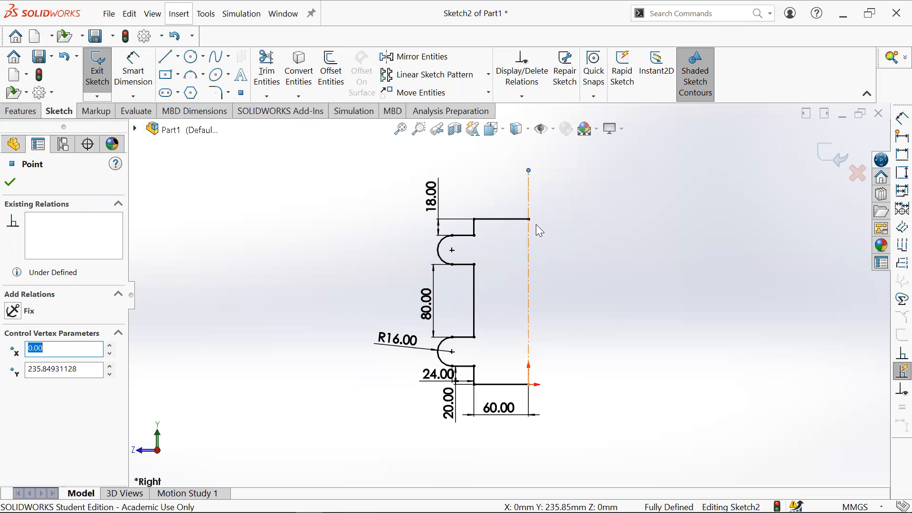
scroll(493, 264, down, 2)
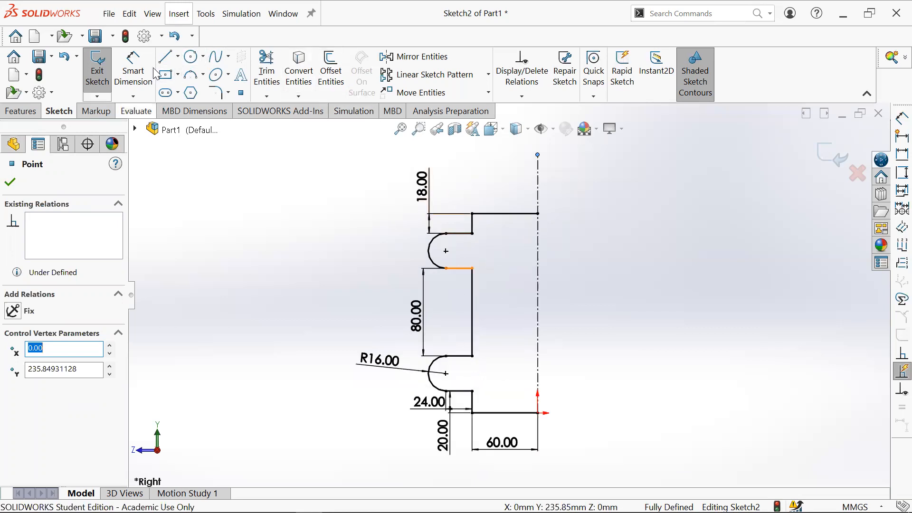
- Sketch a 16 mm diameter circle near the bottom edge, just left of the centerline
click(191, 57)
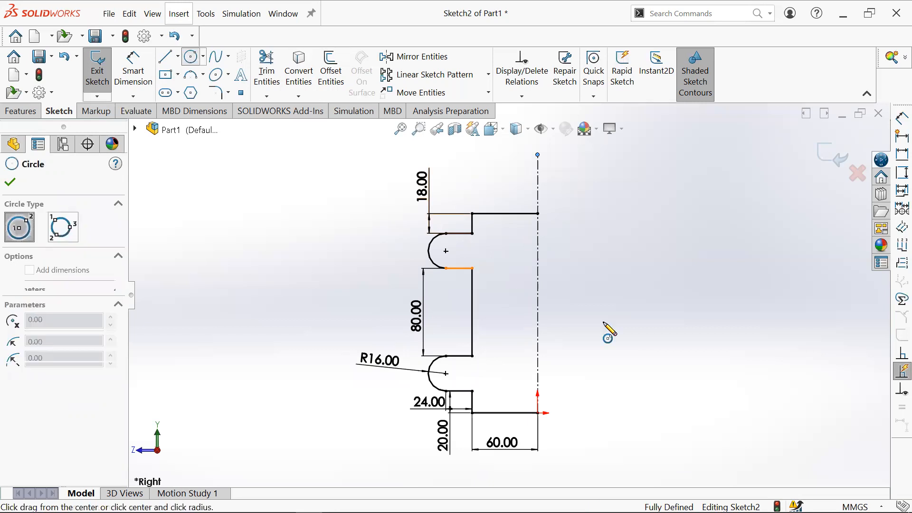
click(511, 391)
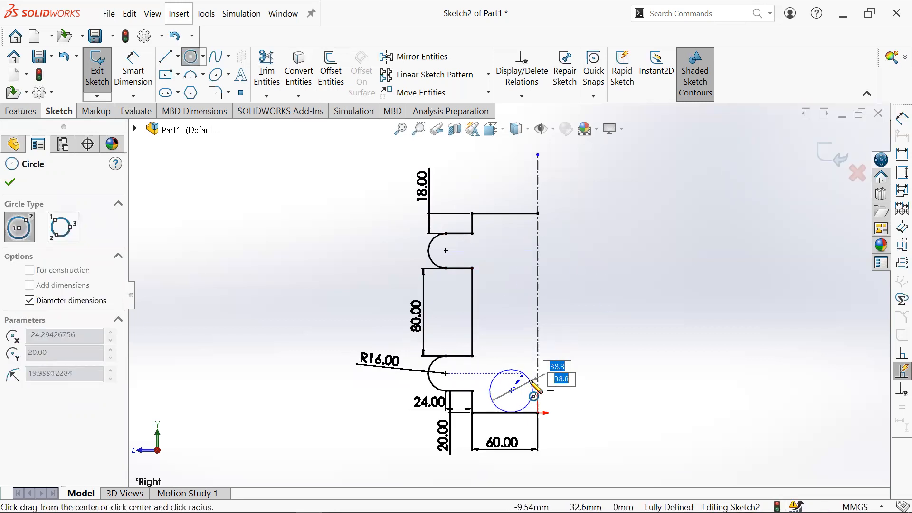
text(16)
key(Return)
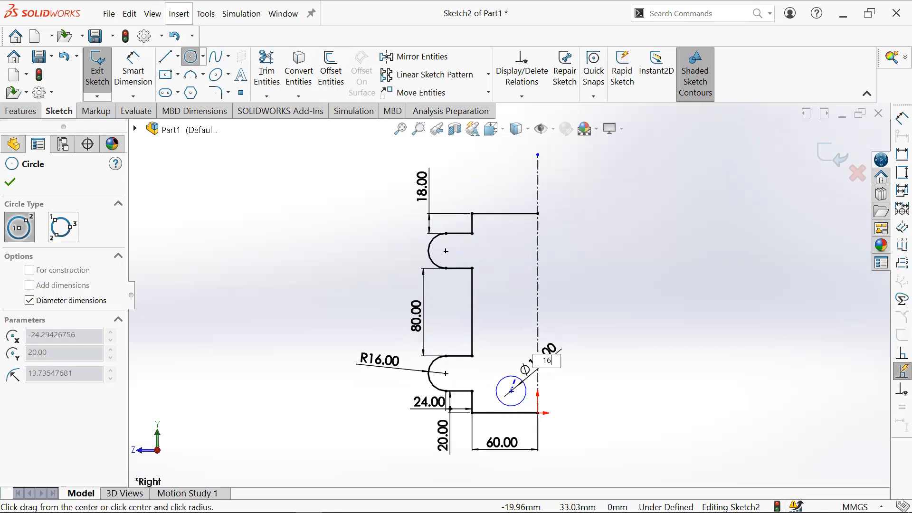
key(Escape)
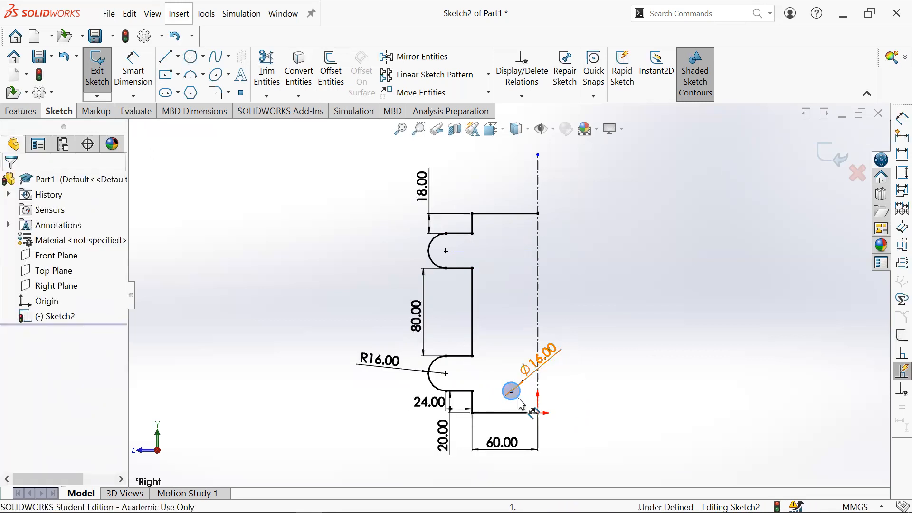
- Switch to the browser to review the assignment drawing's hole layout, then return to the sketch
mouse_move(309, 503)
click(228, 502)
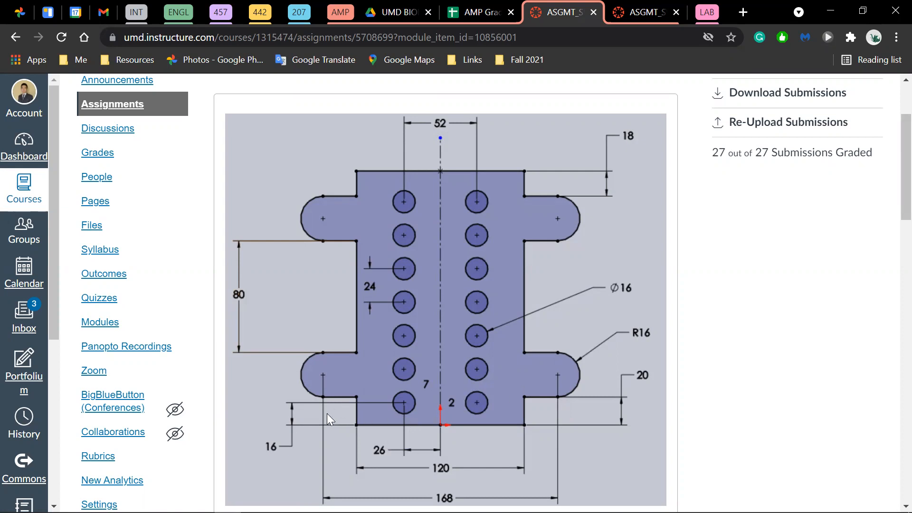
click(831, 11)
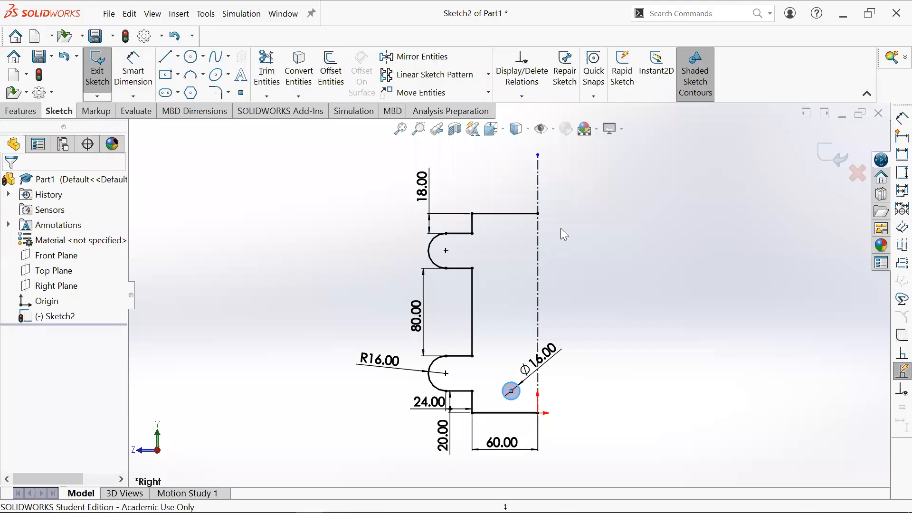
- Dimension the circle's center 26 mm horizontally from the centerline
click(131, 69)
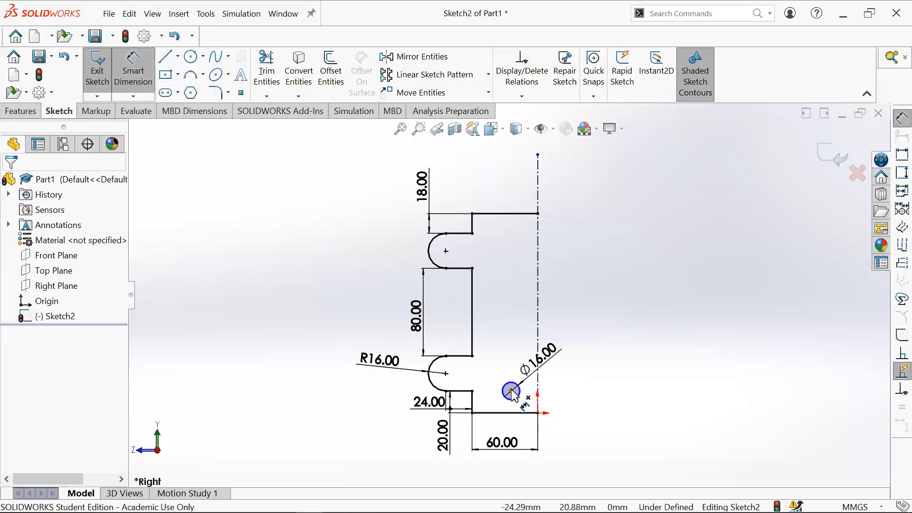
click(538, 413)
click(540, 391)
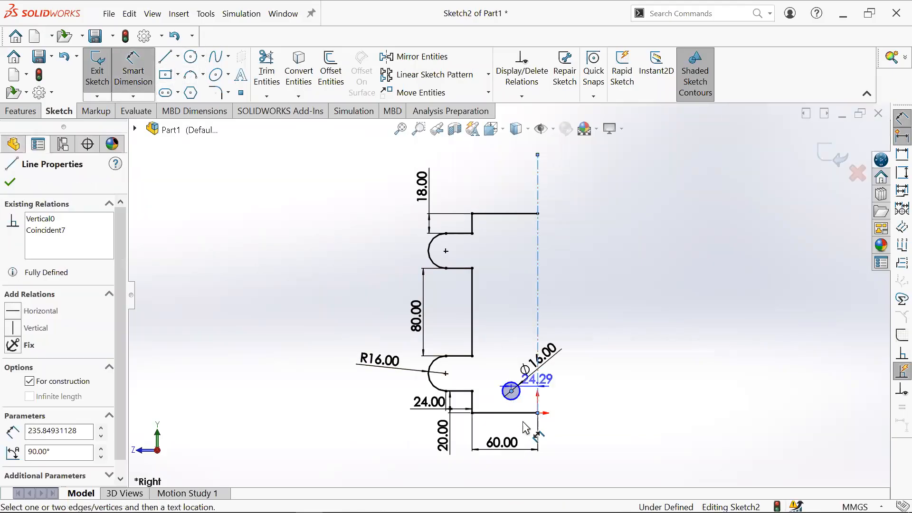
click(525, 427)
text(26.00mm)
key(Return)
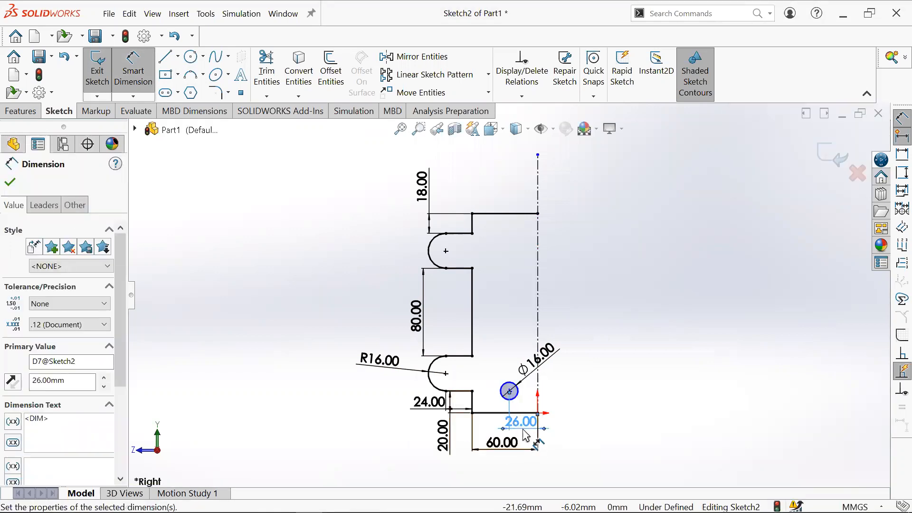
- Dimension the circle's center 16 mm above the bottom line
click(509, 391)
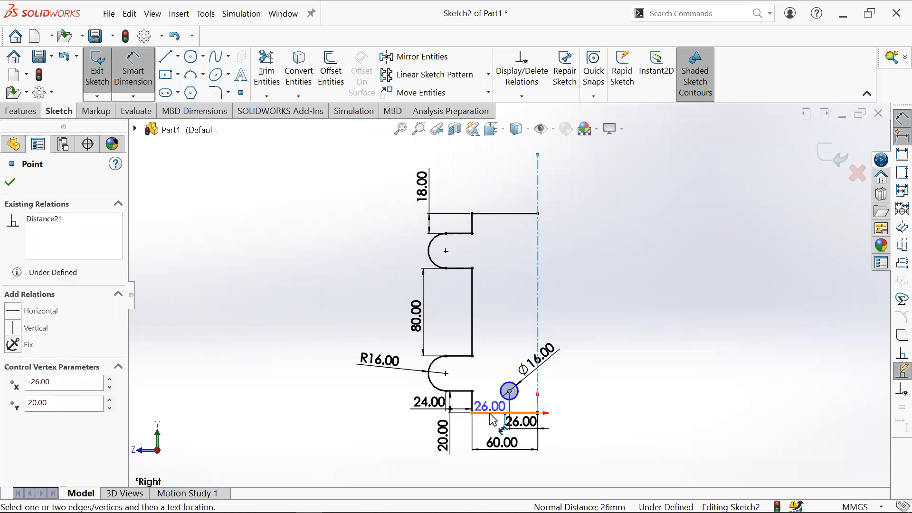
click(490, 412)
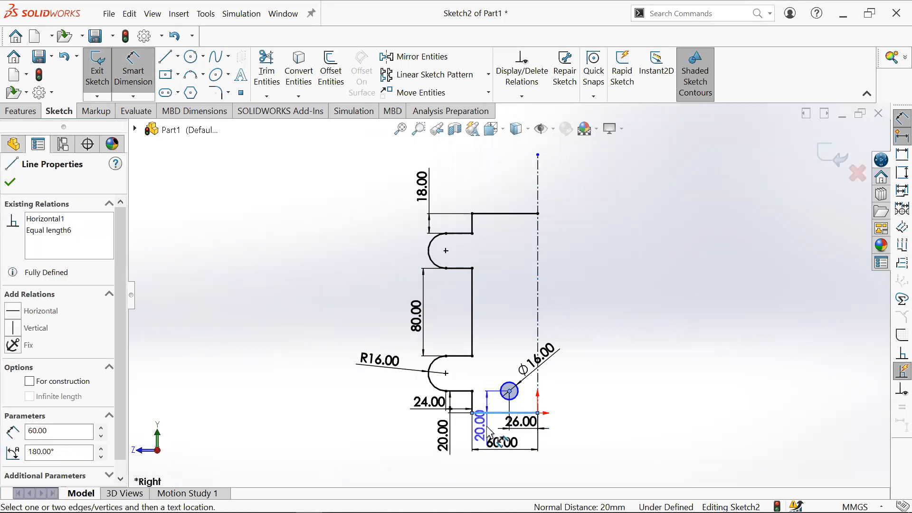
click(487, 376)
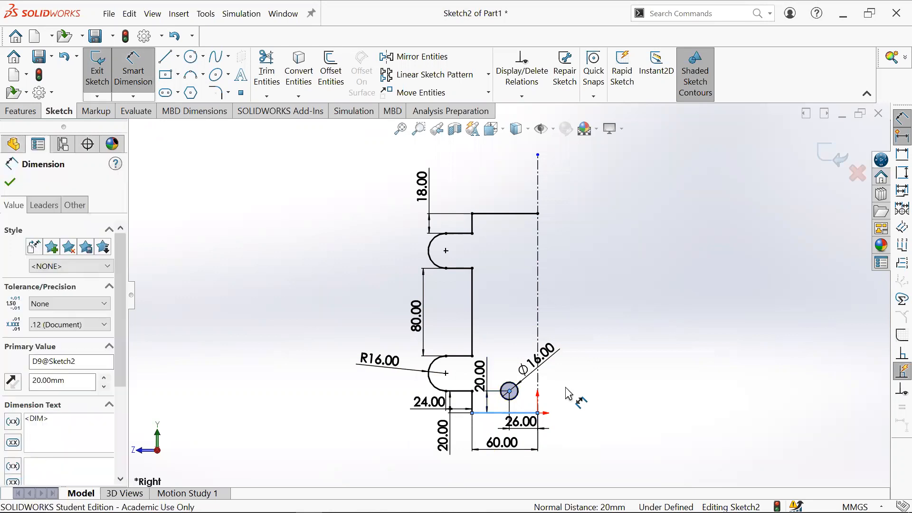
text(16)
key(Return)
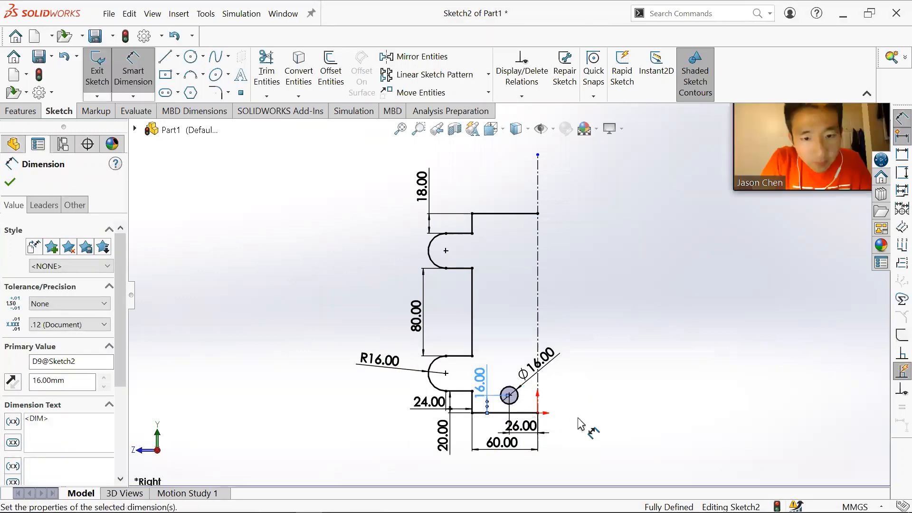
- Exit the Smart Dimension tool
scroll(544, 448, down, 1)
click(602, 347)
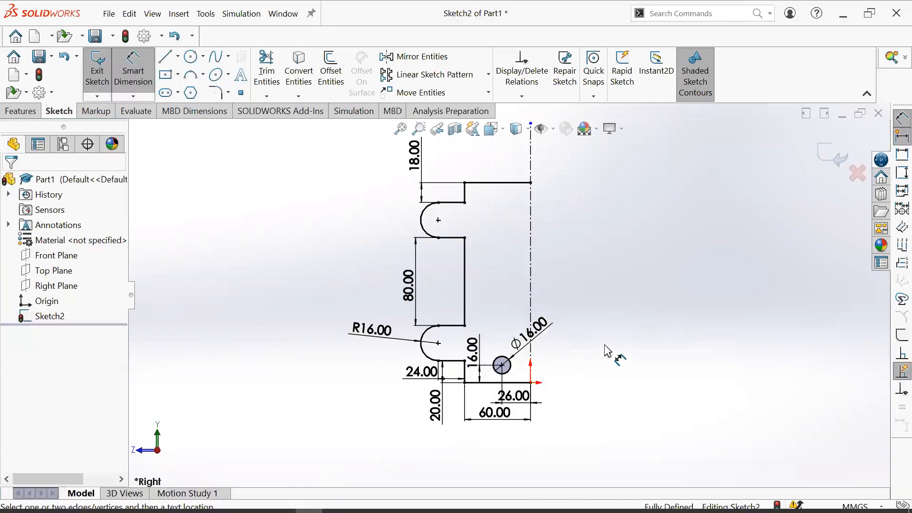
key(Escape)
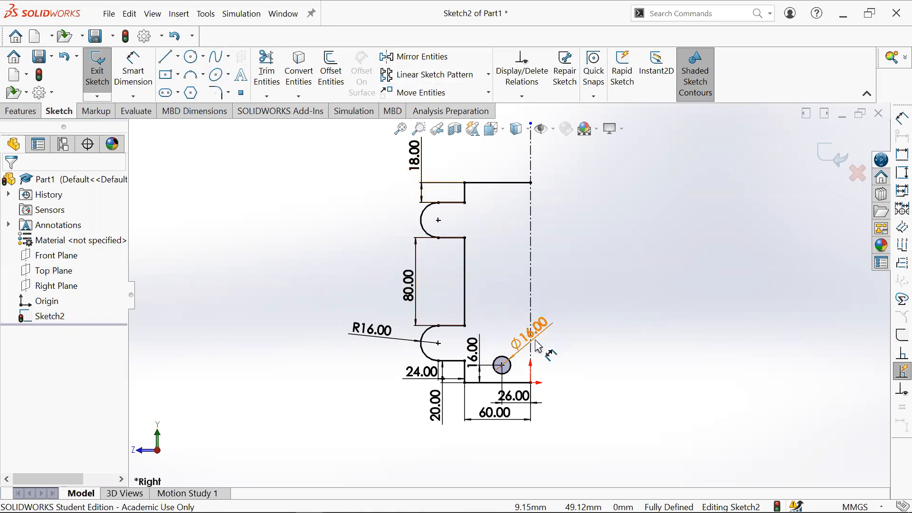
click(502, 365)
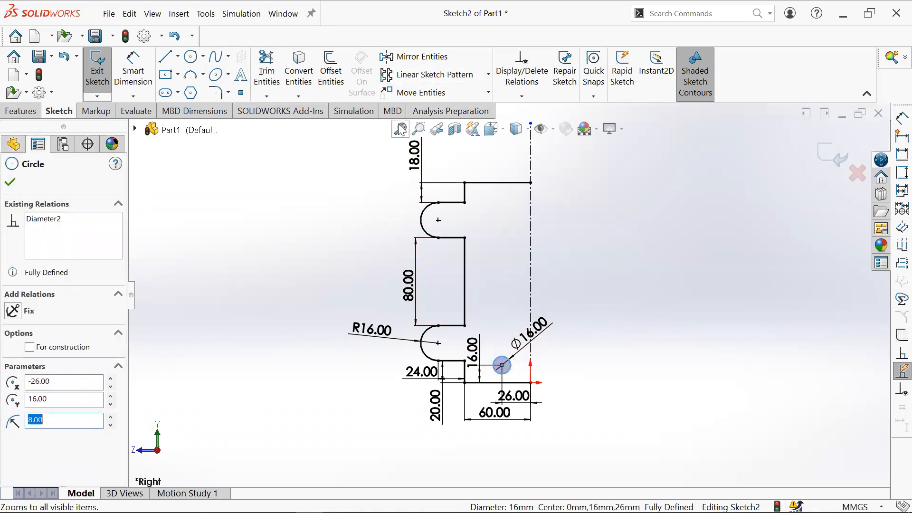
click(433, 75)
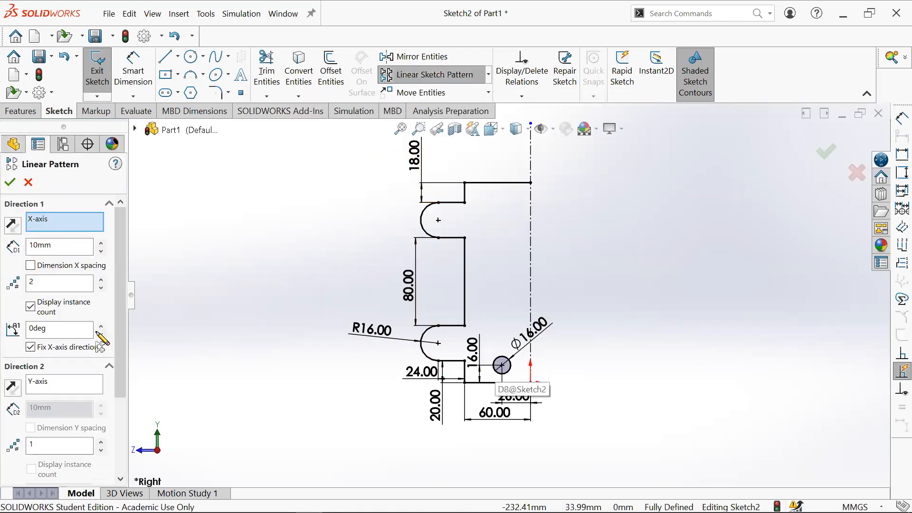
scroll(98, 380, down, 3)
click(52, 446)
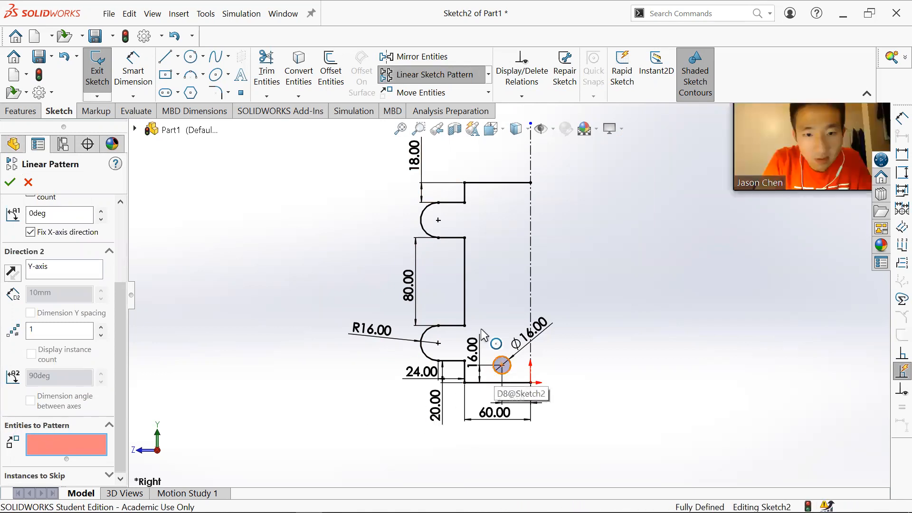
click(499, 367)
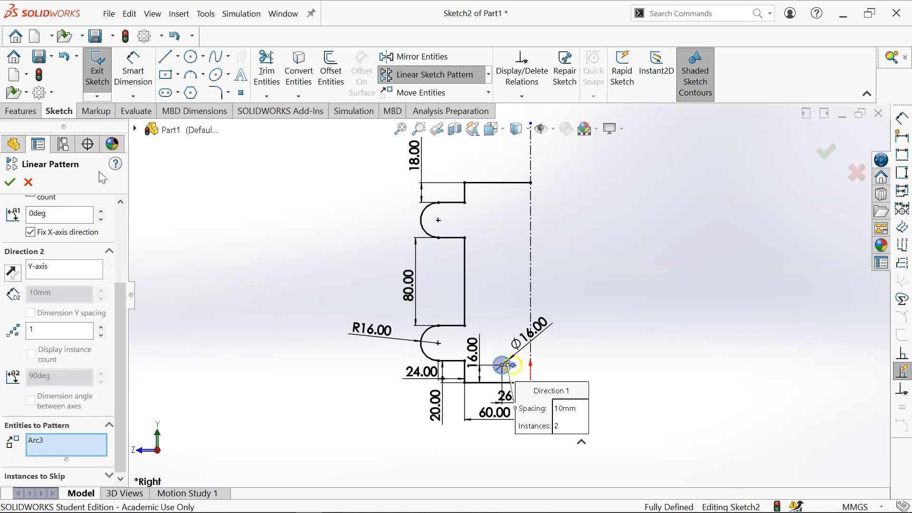
click(28, 182)
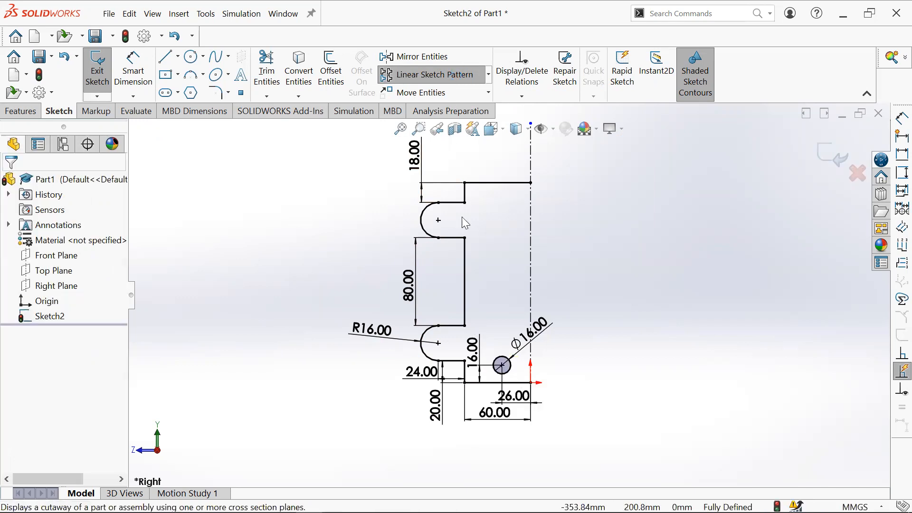
- Start a linear sketch pattern of the hole circle, pointing it straight up at 90deg with 7 instances
click(502, 365)
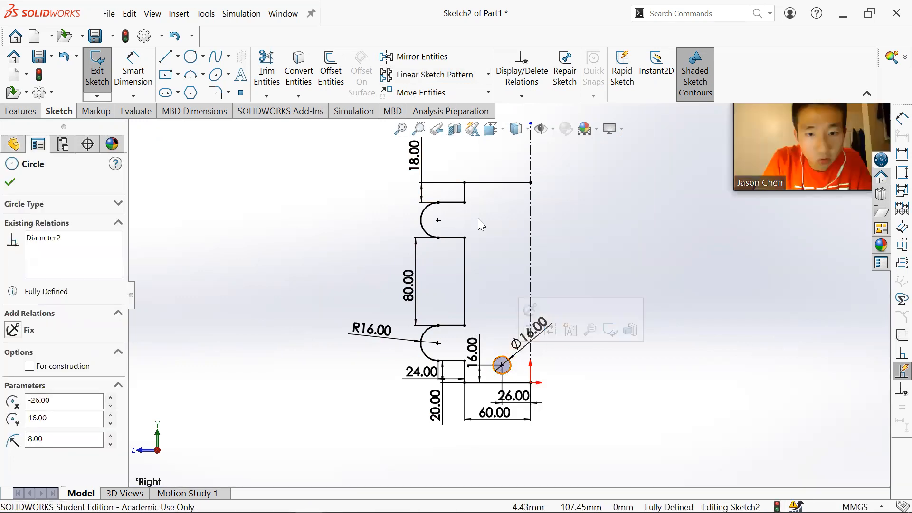
click(449, 77)
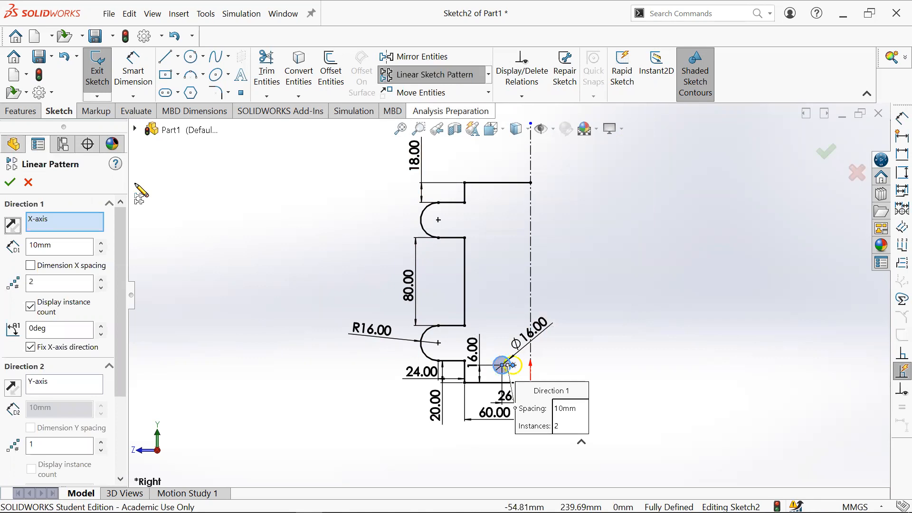
scroll(516, 365, down, 4)
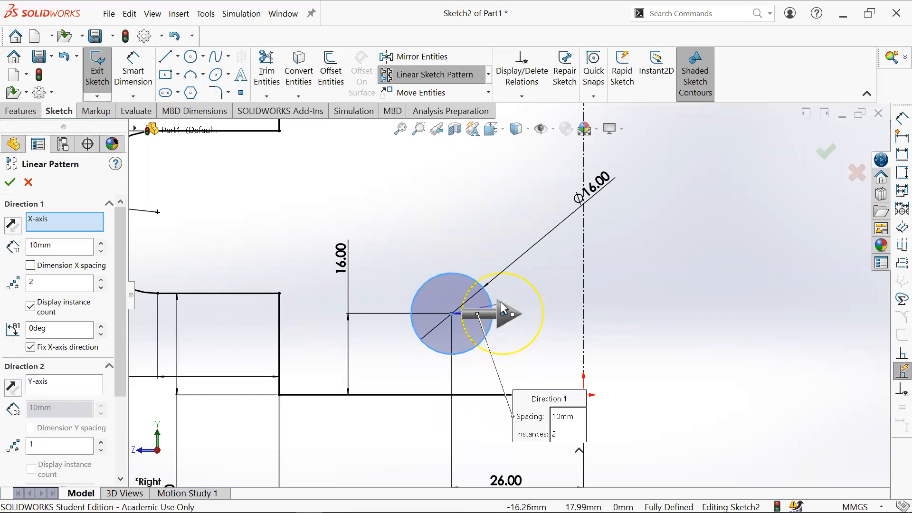
drag(498, 287, 463, 249)
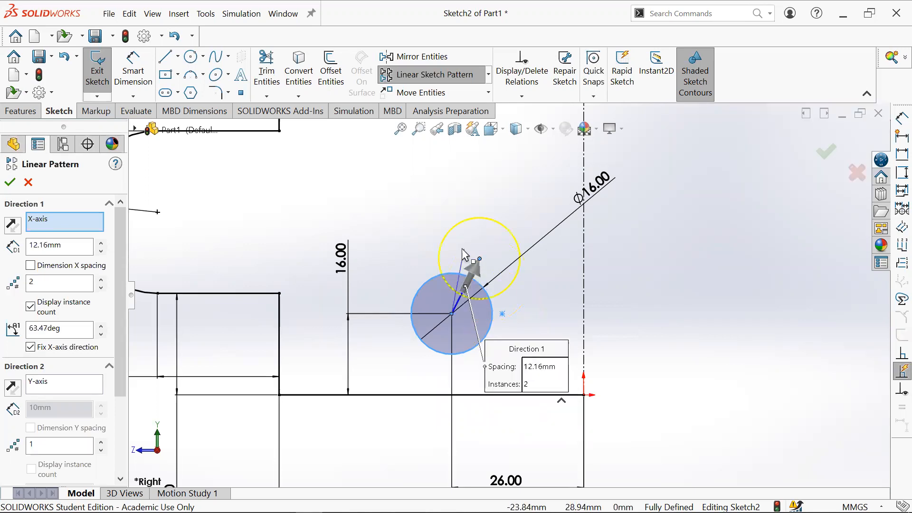
click(516, 312)
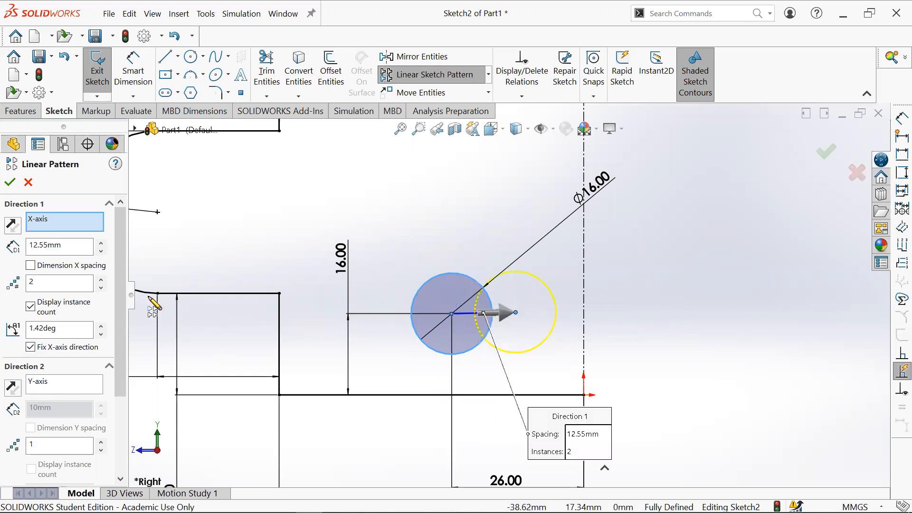
double_click(70, 324)
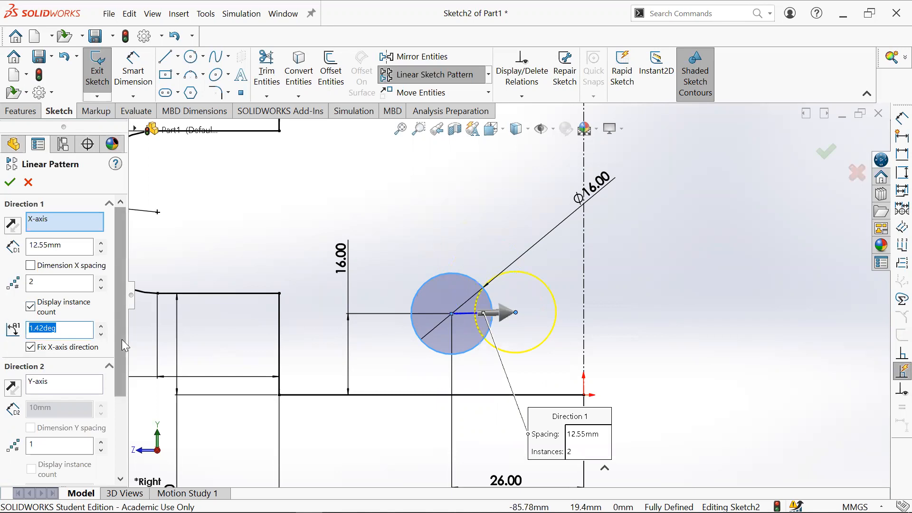
text(90)
key(Return)
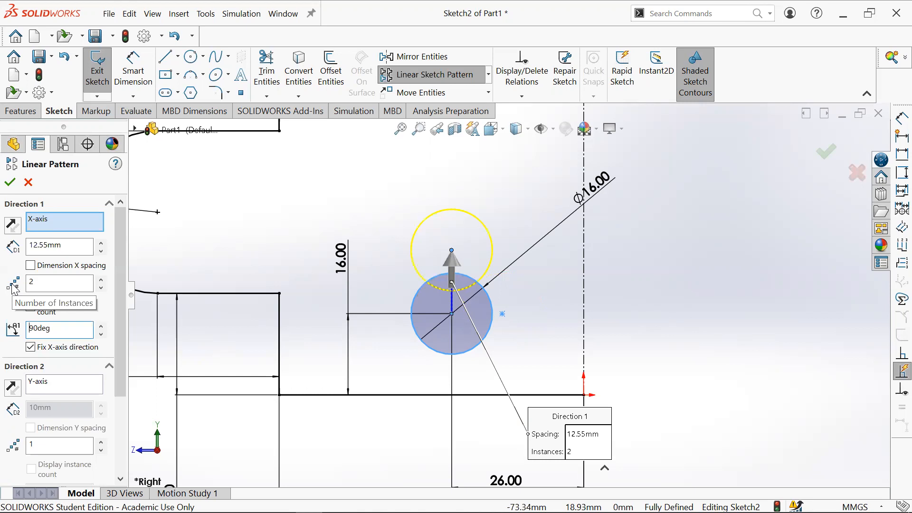
double_click(27, 290)
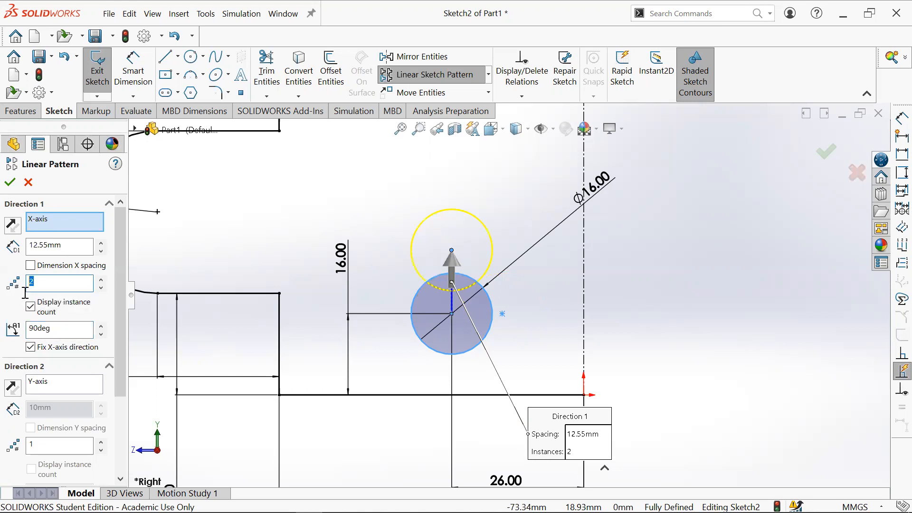
click(101, 281)
click(100, 280)
click(100, 280)
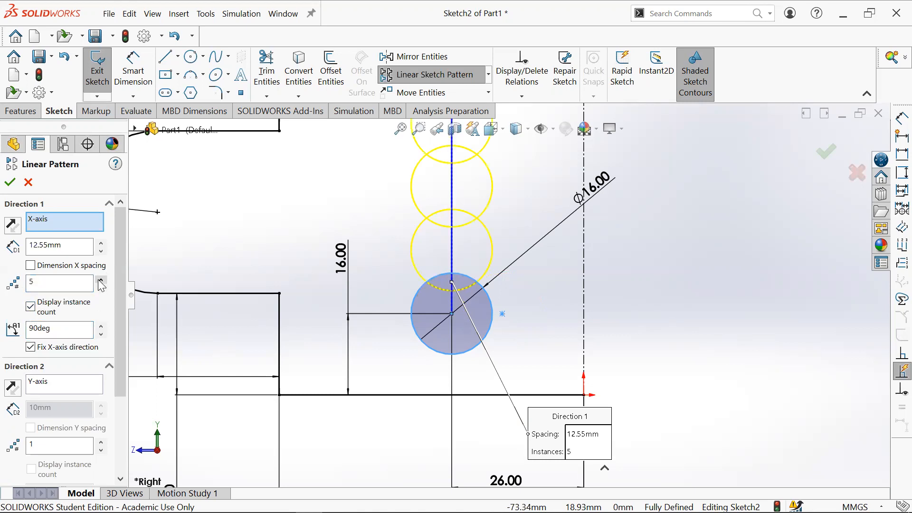
scroll(350, 300, up, 4)
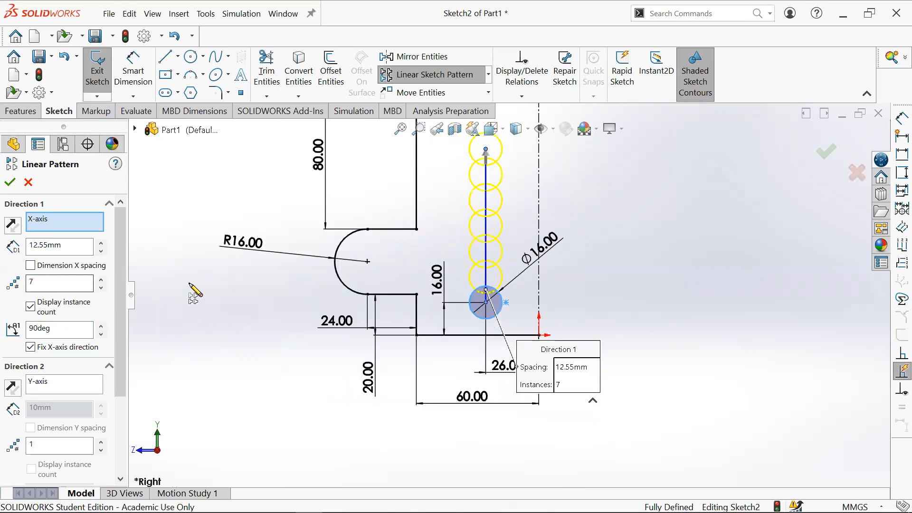
double_click(41, 281)
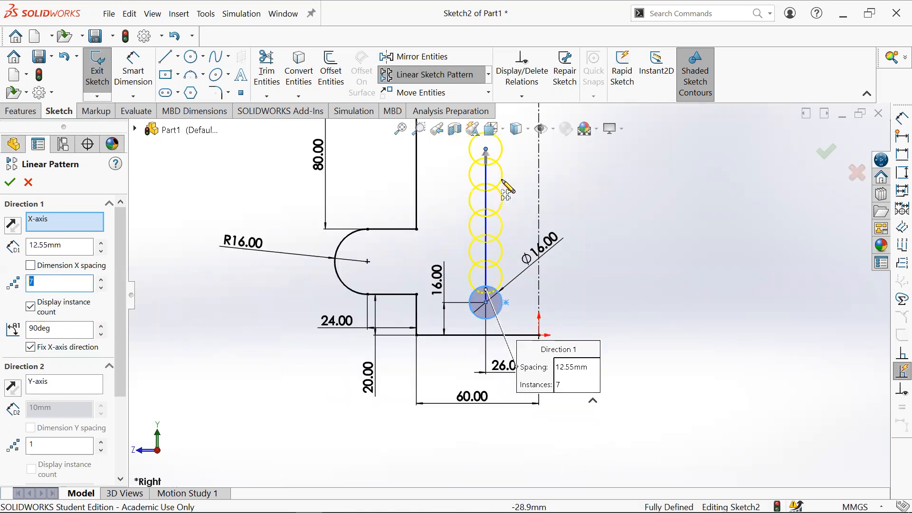
- Switch to the browser to check the hole spacing on the assignment drawing, then return to the sketch
mouse_move(333, 511)
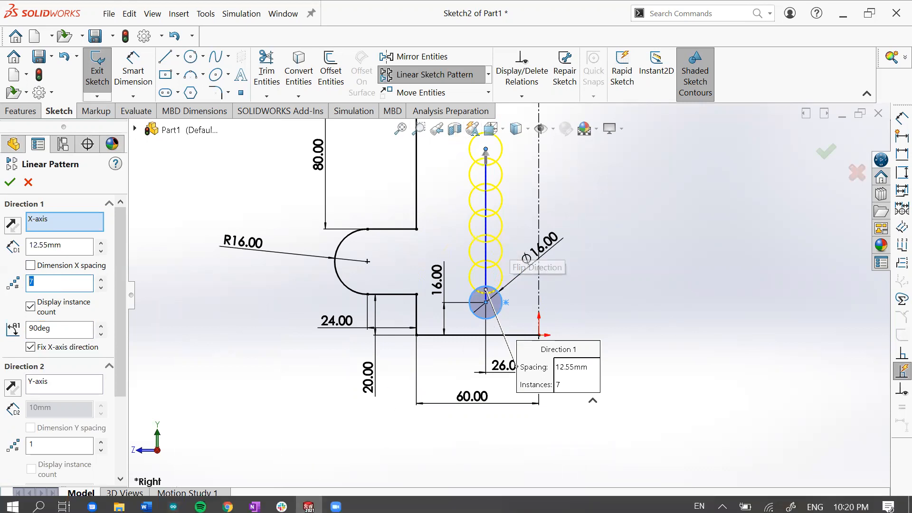
click(227, 502)
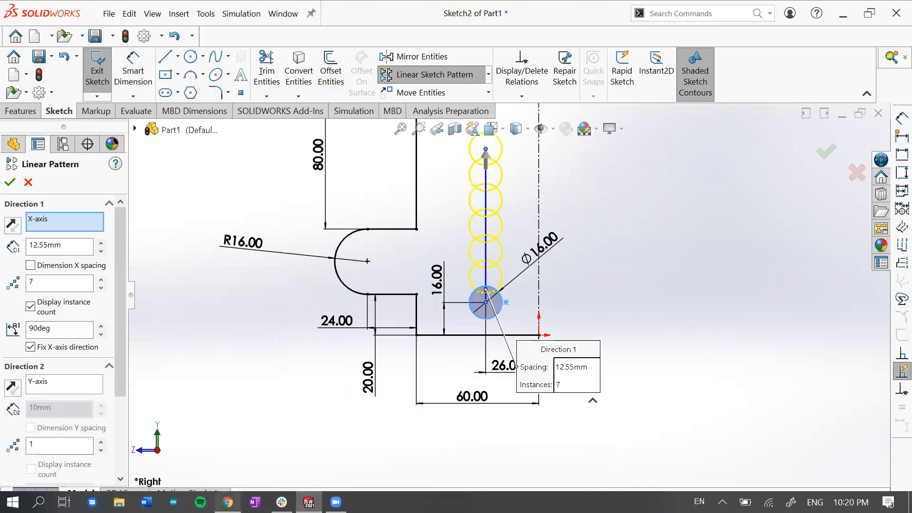
click(228, 502)
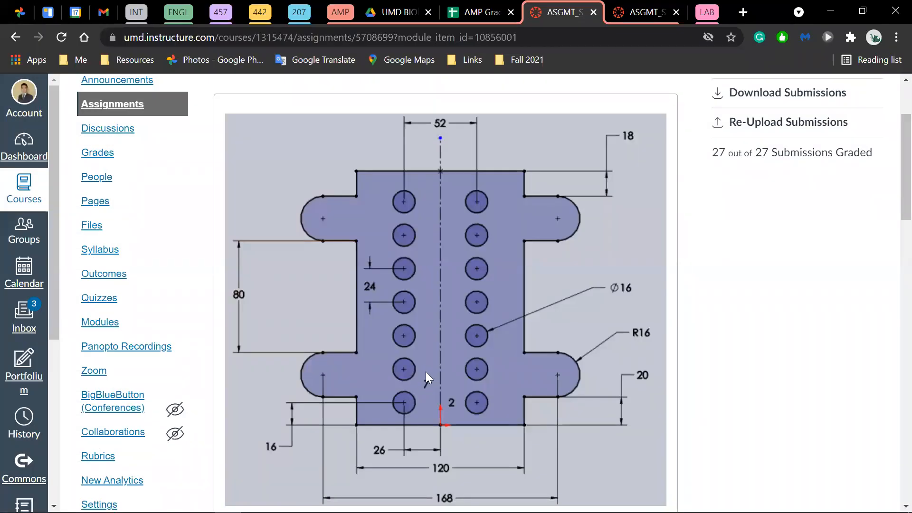
click(837, 6)
click(228, 503)
key(alt+Tab)
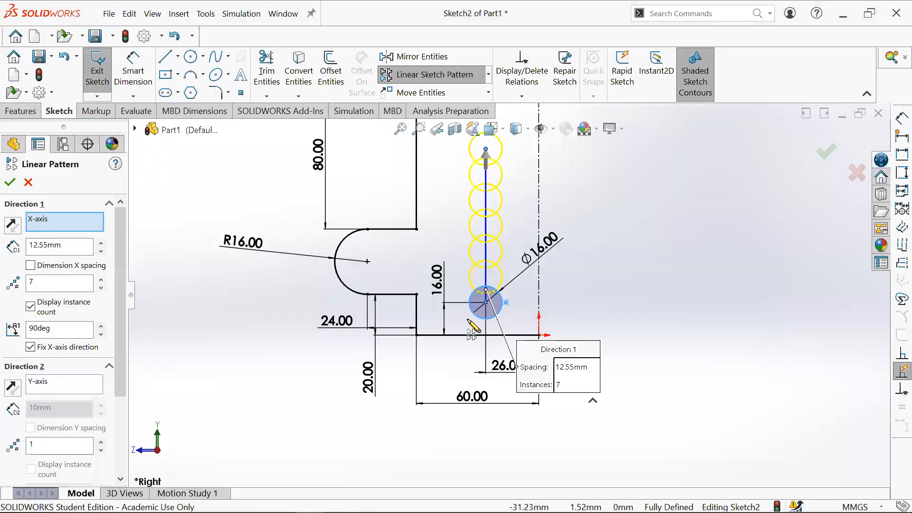
- Set the pattern spacing to 24 mm and accept the linear sketch pattern
scroll(516, 281, up, 3)
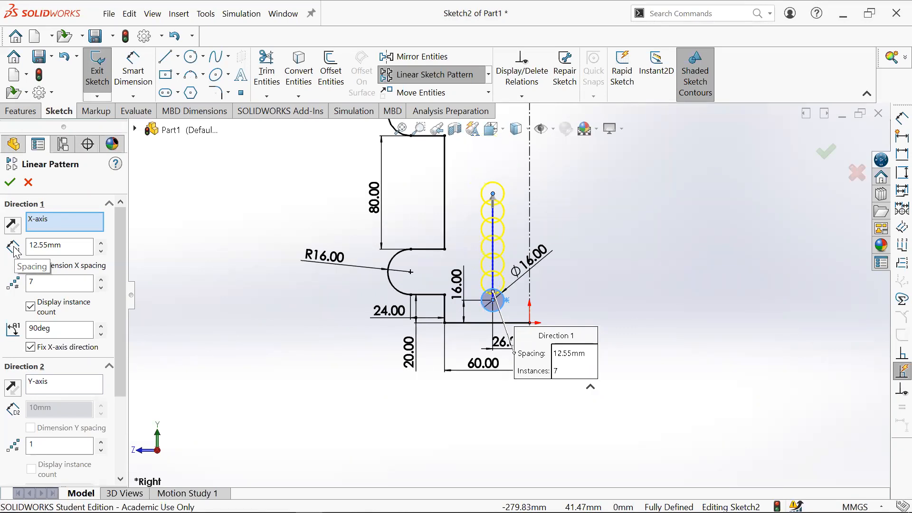
drag(69, 248, 21, 248)
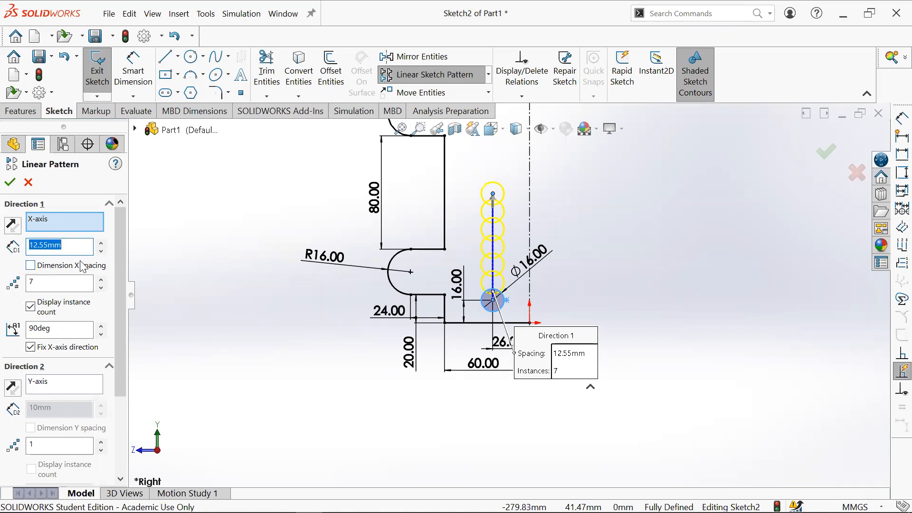
text(24)
key(Return)
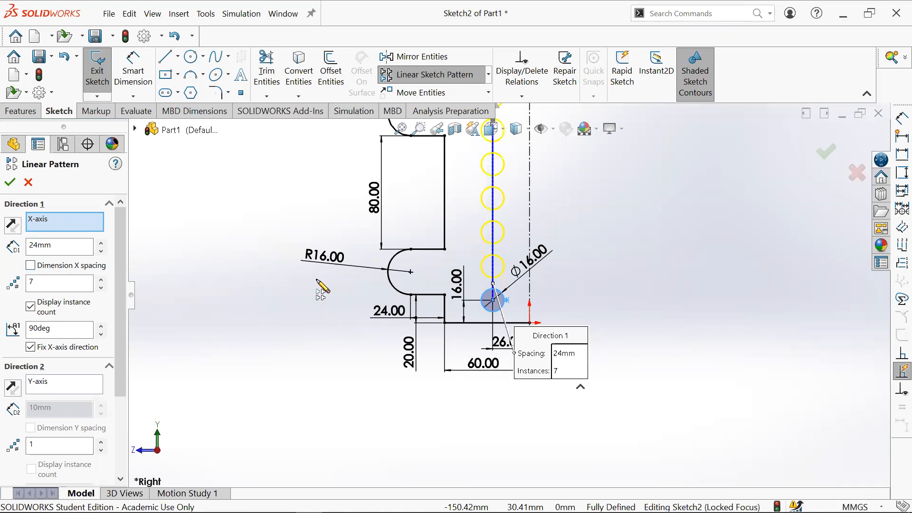
scroll(541, 228, up, 3)
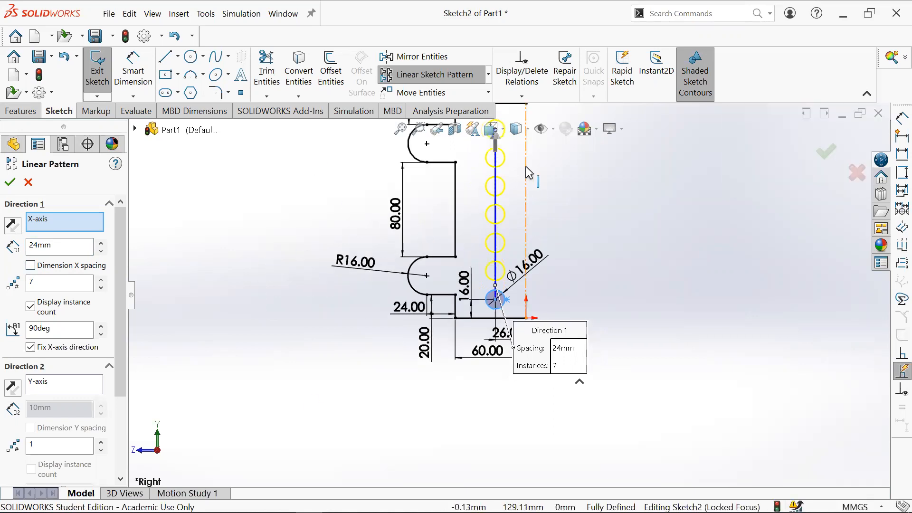
scroll(523, 209, down, 3)
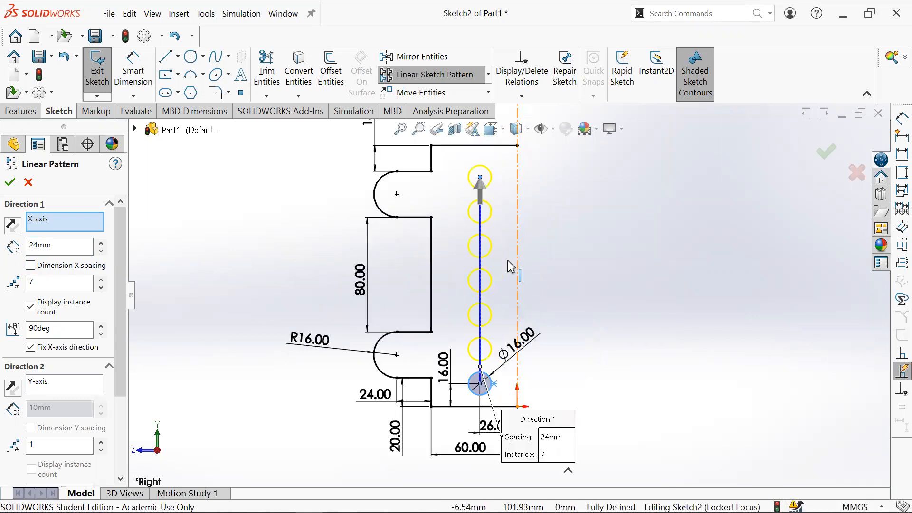
mouse_move(339, 512)
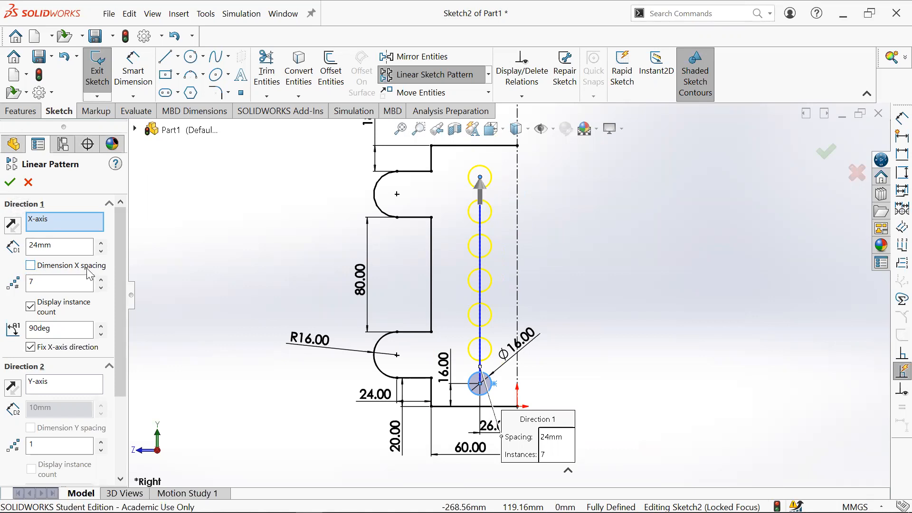
click(10, 182)
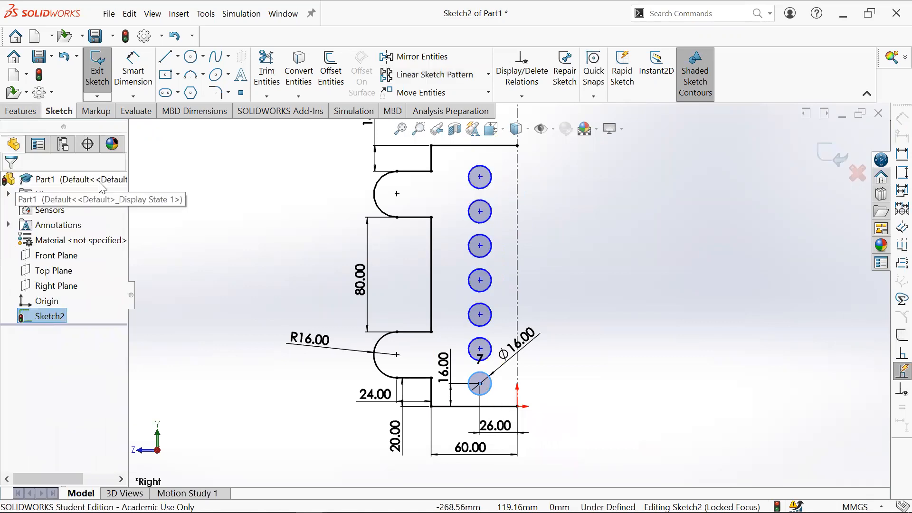
- Inspect the patterned hole circles and their centre-point parameters
click(480, 314)
drag(539, 260, 481, 316)
click(431, 317)
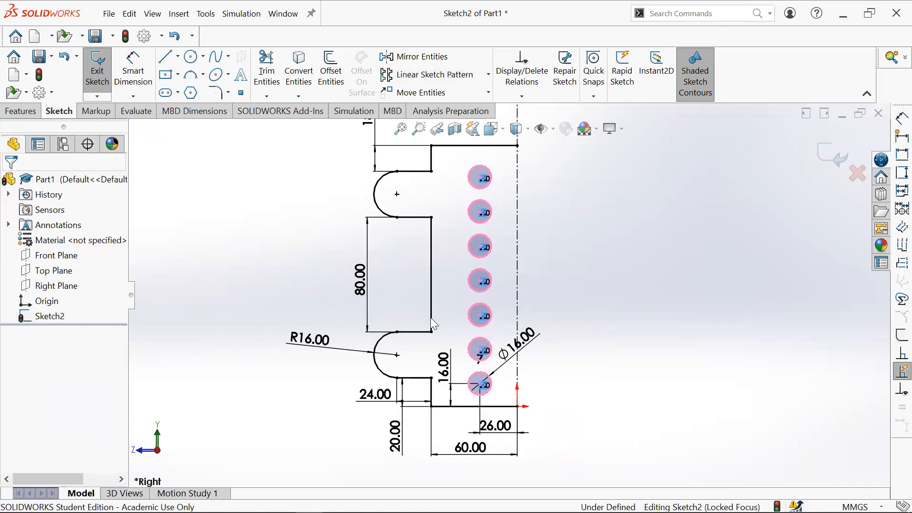
click(483, 323)
click(328, 264)
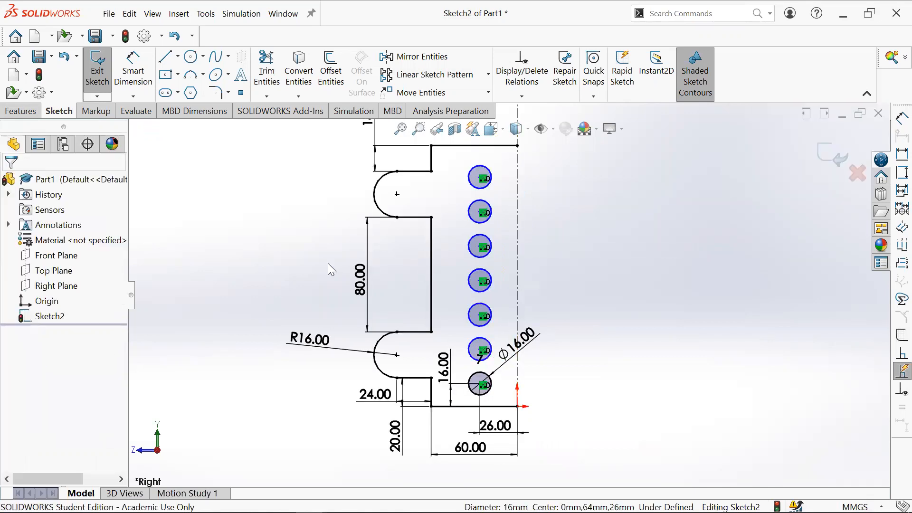
click(489, 320)
scroll(492, 318, down, 5)
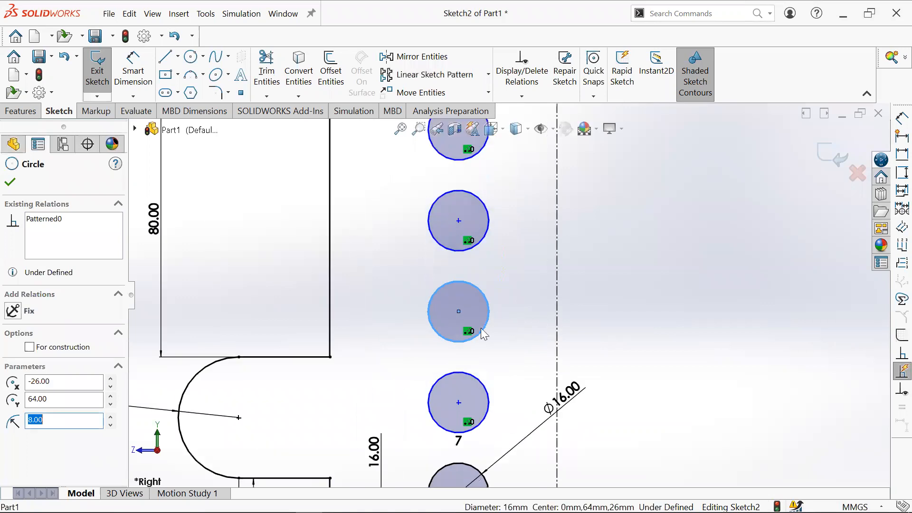
scroll(467, 332, down, 3)
mouse_move(453, 293)
mouse_down()
mouse_move(529, 255)
mouse_move(511, 215)
mouse_move(489, 332)
mouse_move(474, 302)
mouse_up()
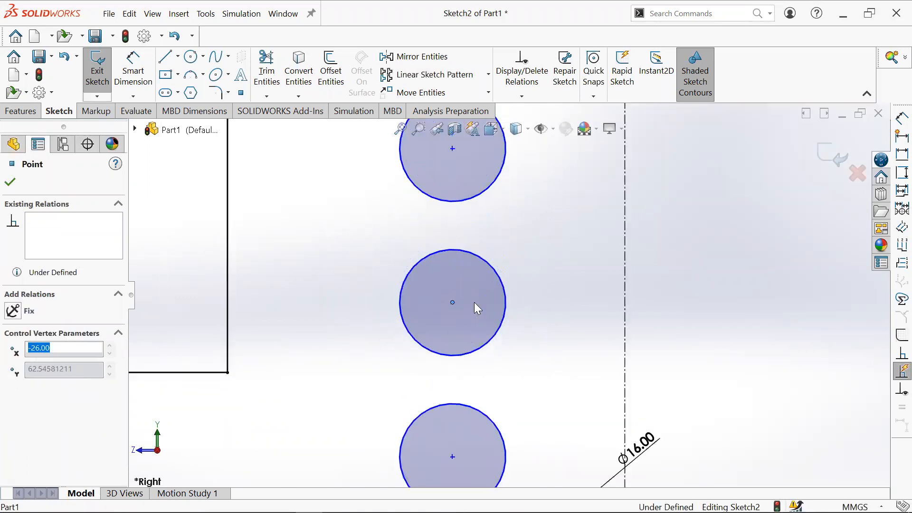
scroll(477, 294, up, 6)
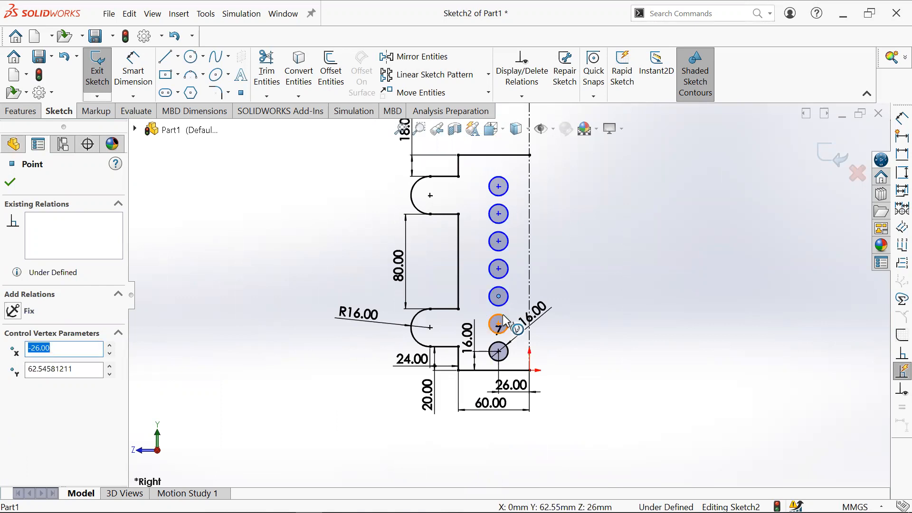
scroll(502, 317, down, 4)
- Dimension the spacing between the two lowest hole centres as 24 mm, then delete that dimension
click(133, 71)
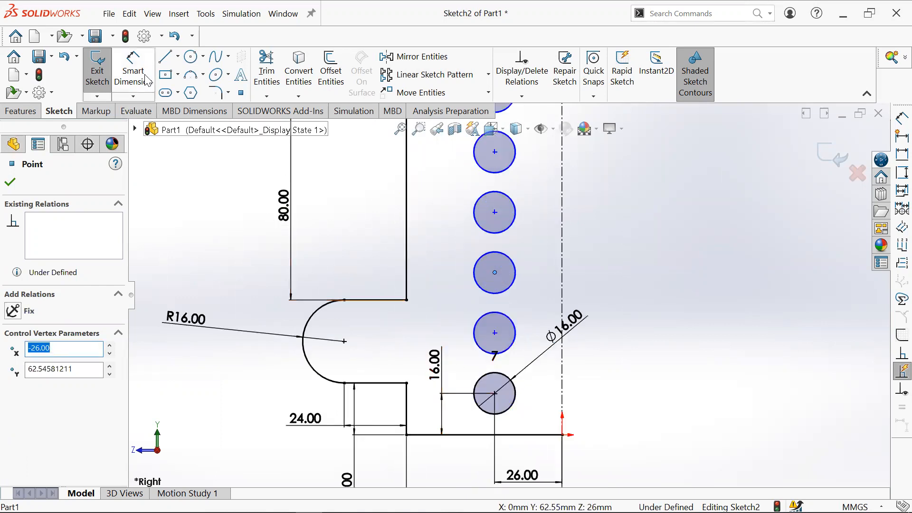
click(494, 393)
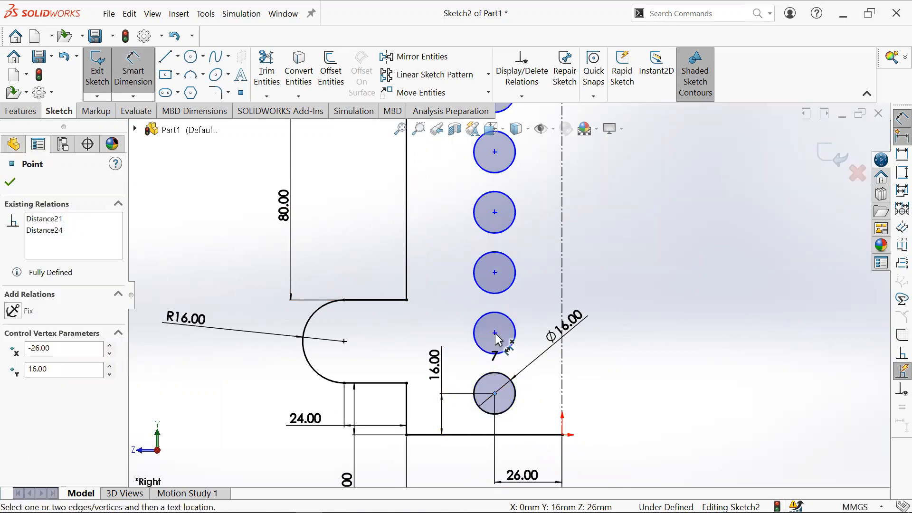
click(494, 334)
click(465, 365)
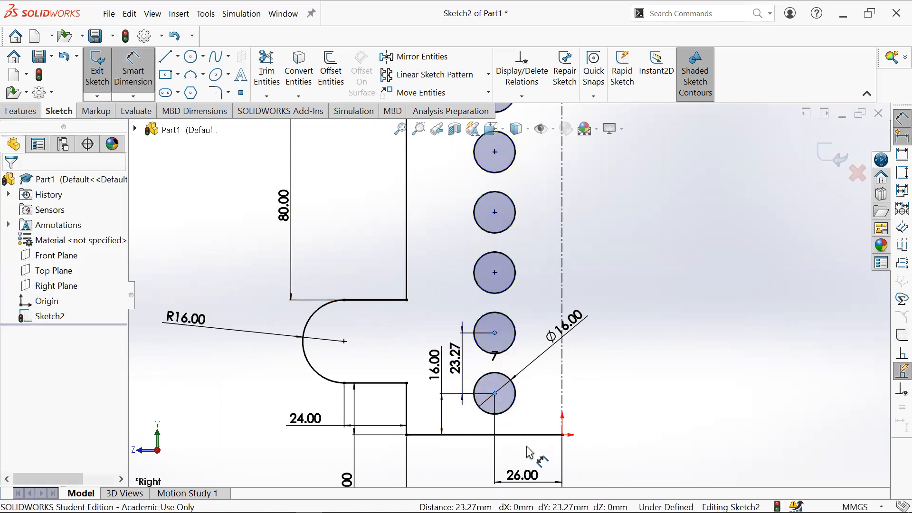
text(24)
key(Return)
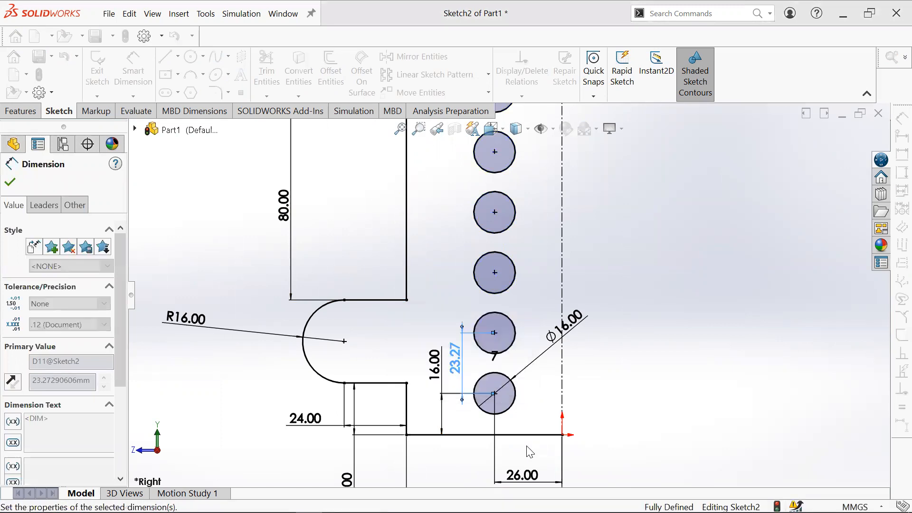
scroll(546, 238, up, 2)
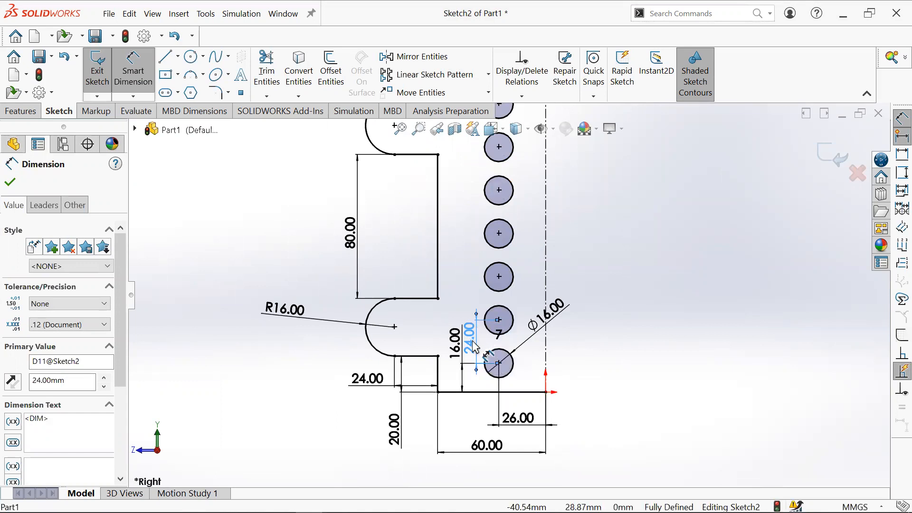
key(Delete)
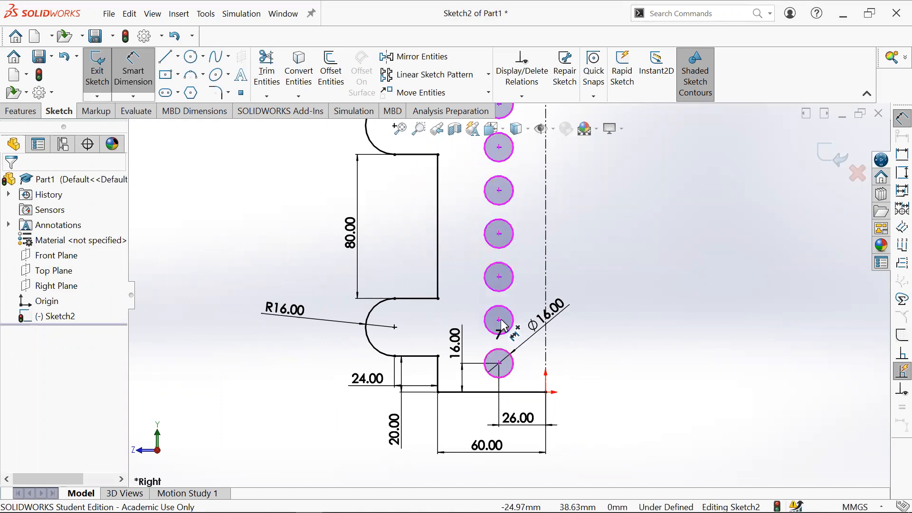
- Dimension the vertical spacing between the two lowest hole centres as 24 mm and exit the dimension tool
click(498, 363)
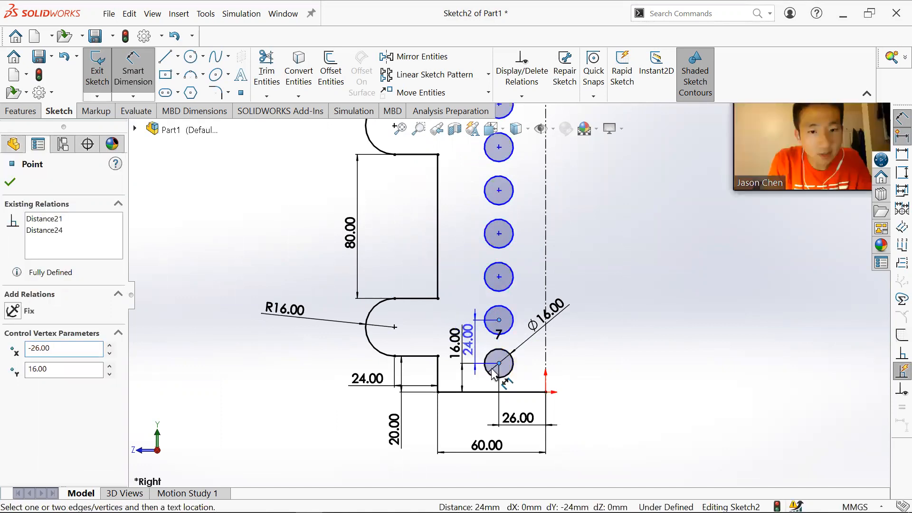
click(468, 340)
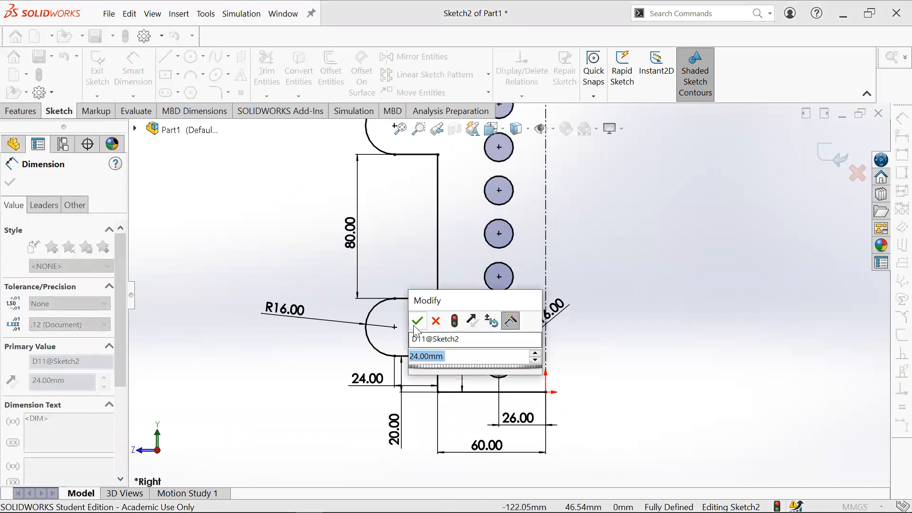
key(Return)
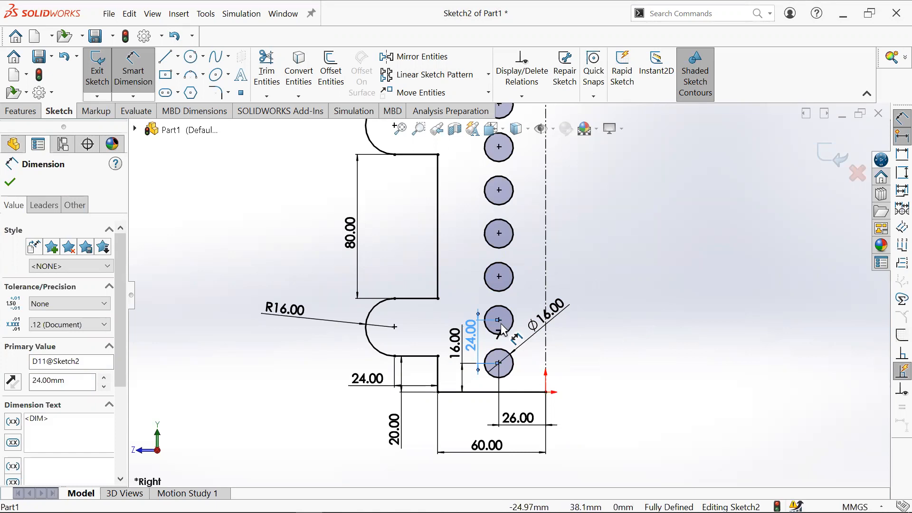
scroll(505, 296, up, 2)
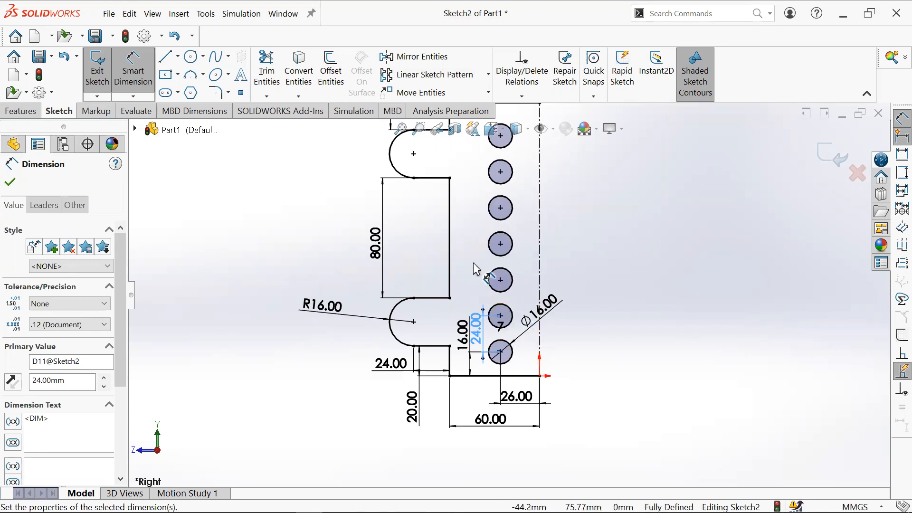
key(Escape)
key(Escape)
- Move the 24 mm spacing dimension text to a clearer spot beside the hole column
scroll(566, 271, up, 1)
scroll(551, 269, down, 1)
drag(469, 351, 466, 309)
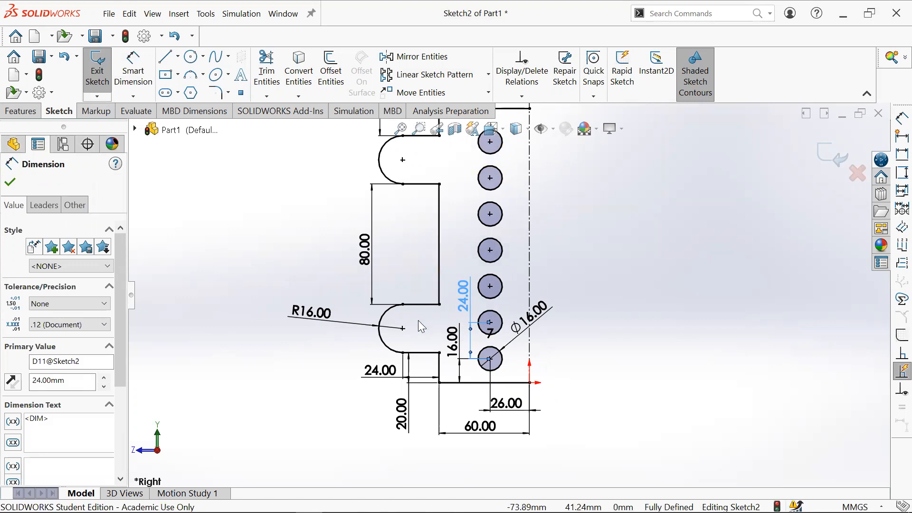
mouse_move(453, 343)
mouse_down()
mouse_move(452, 362)
mouse_move(447, 344)
mouse_up()
mouse_move(459, 299)
mouse_down()
mouse_move(454, 312)
mouse_move(466, 314)
mouse_up()
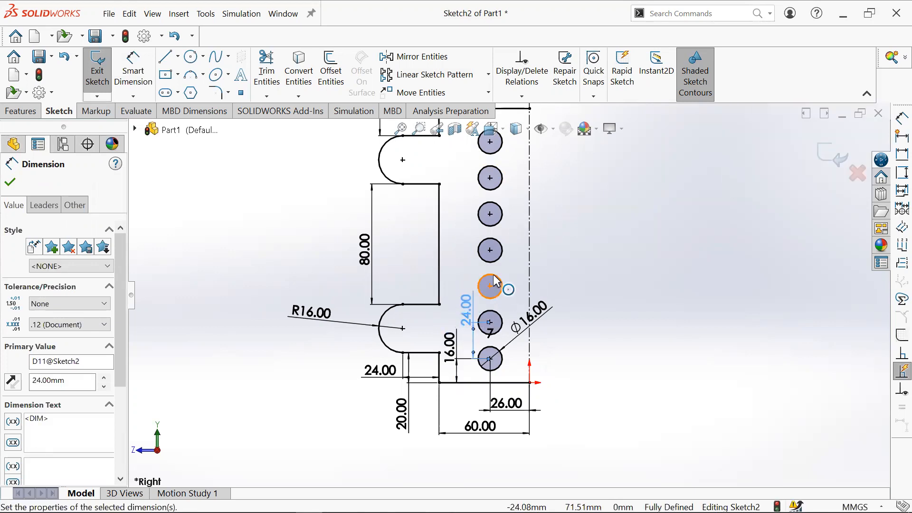
scroll(589, 175, up, 2)
click(541, 358)
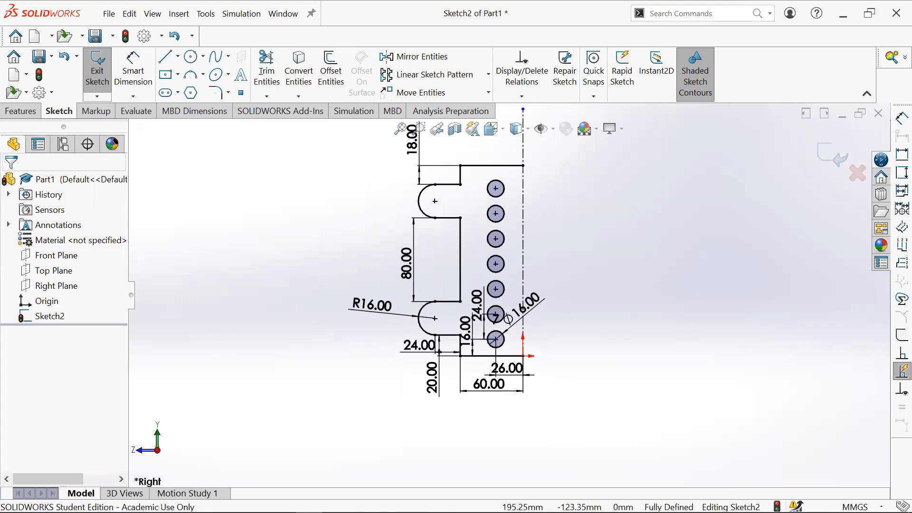
scroll(524, 210, up, 2)
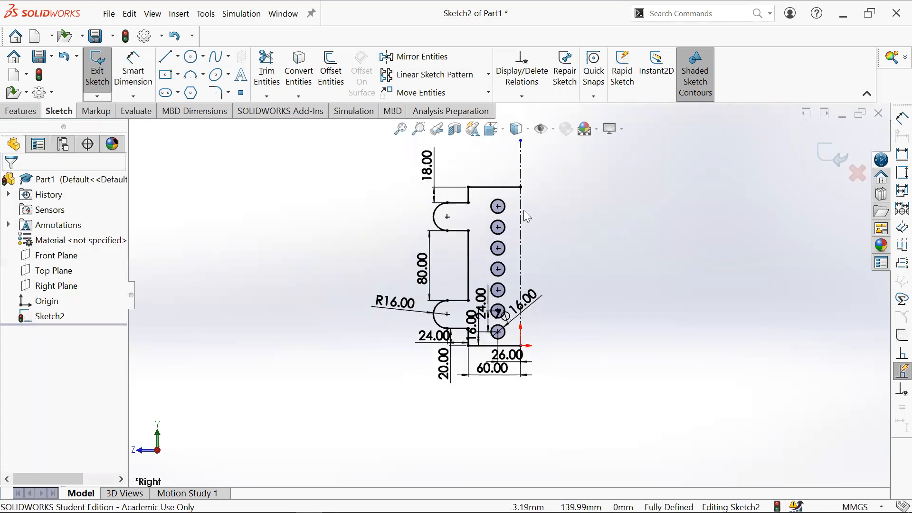
scroll(520, 208, down, 2)
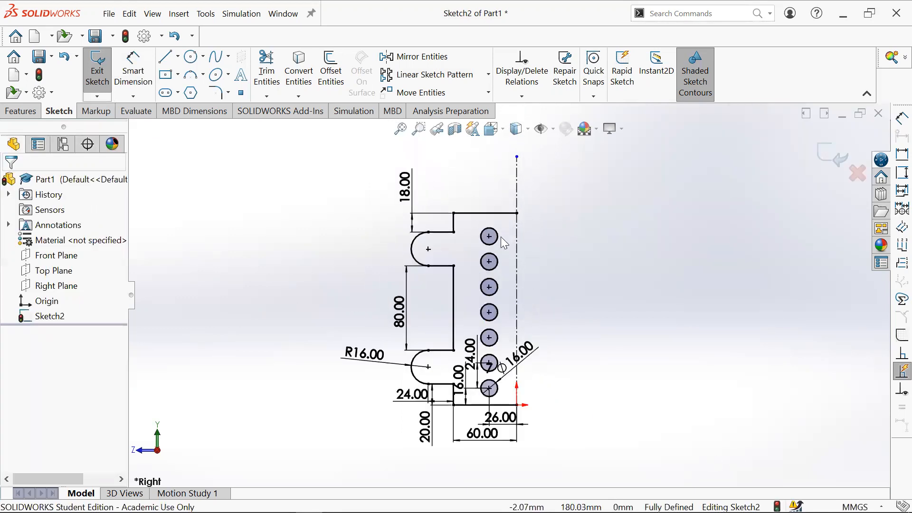
- Select all sketch geometry except the vertical centerline and start Mirror Entities with Copy enabled
click(492, 213)
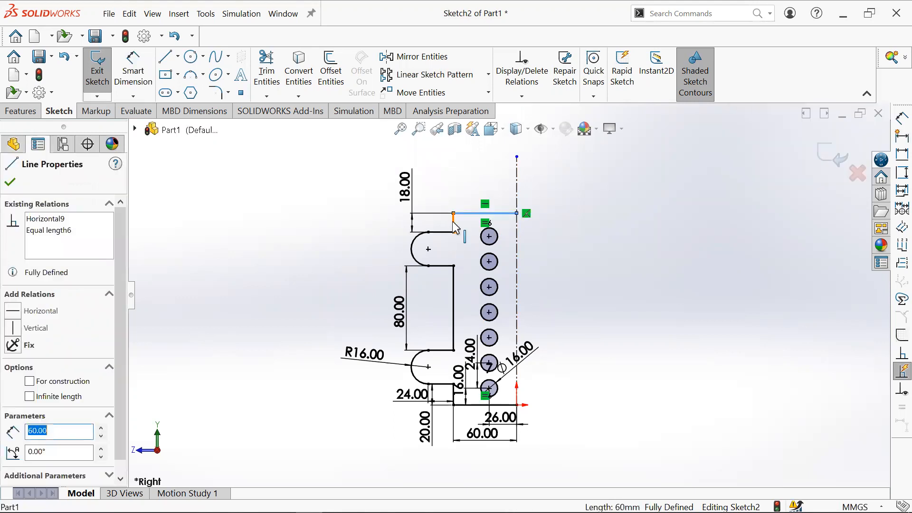
ctrl+click(454, 223)
click(361, 250)
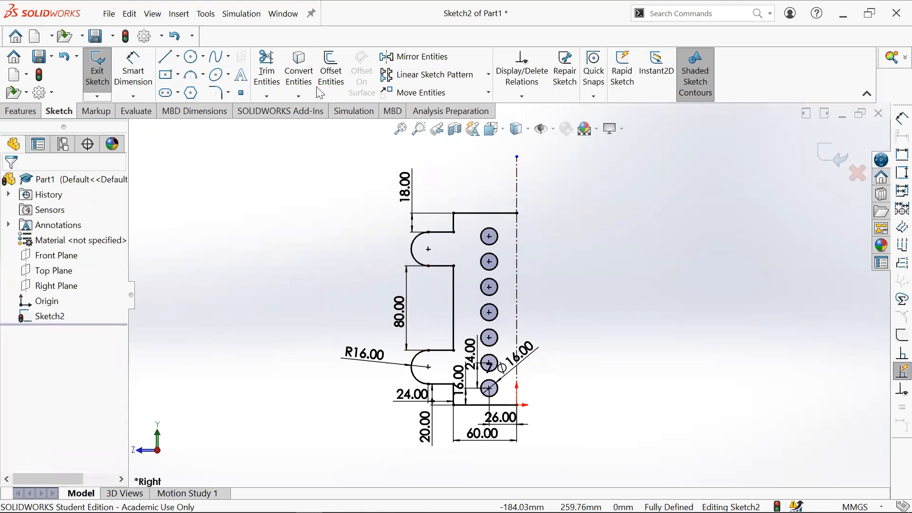
mouse_move(357, 126)
mouse_down()
mouse_move(383, 217)
mouse_move(560, 485)
mouse_up()
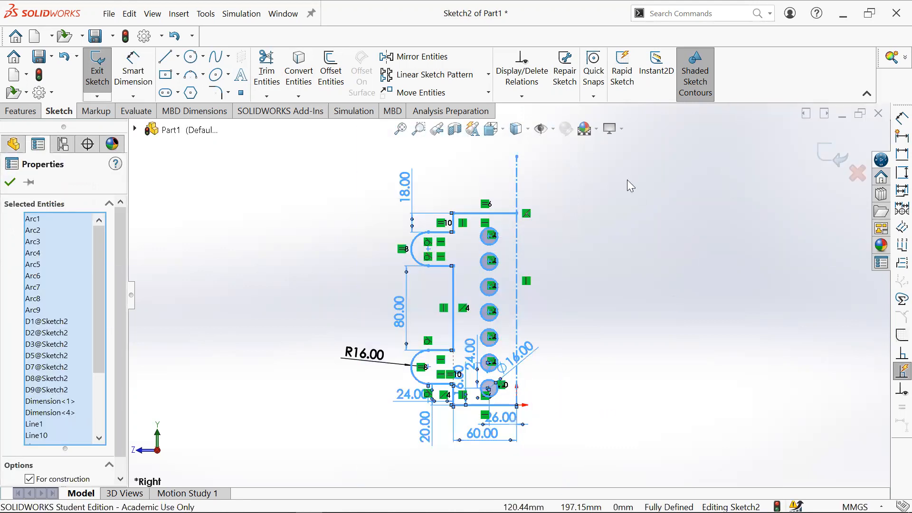
click(518, 179)
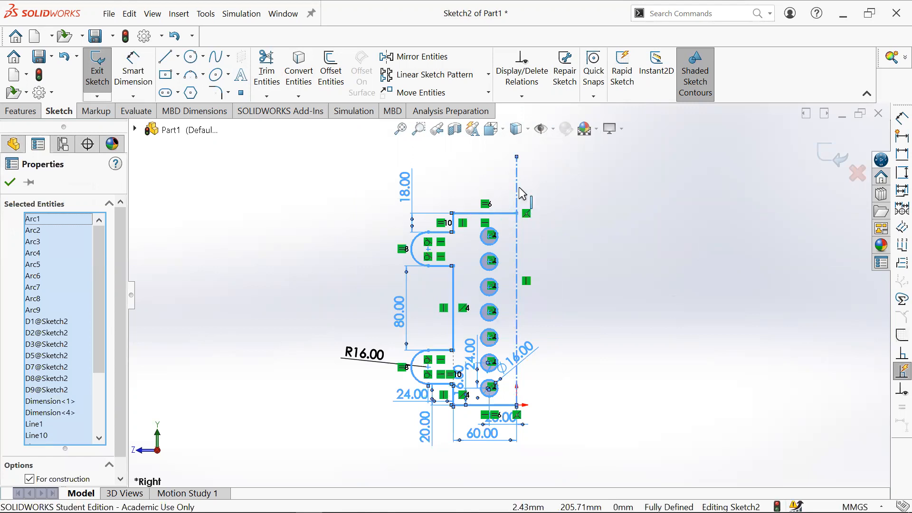
click(515, 222)
key(ctrl+a)
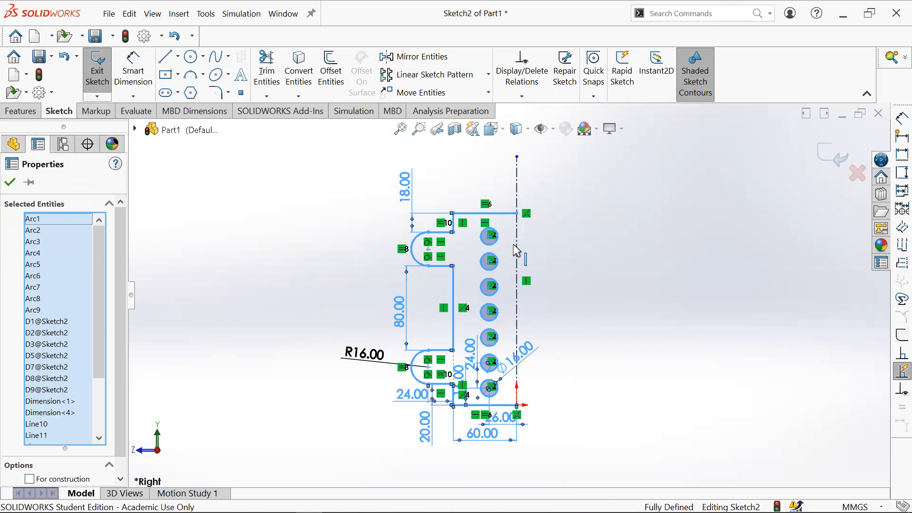
ctrl+click(518, 237)
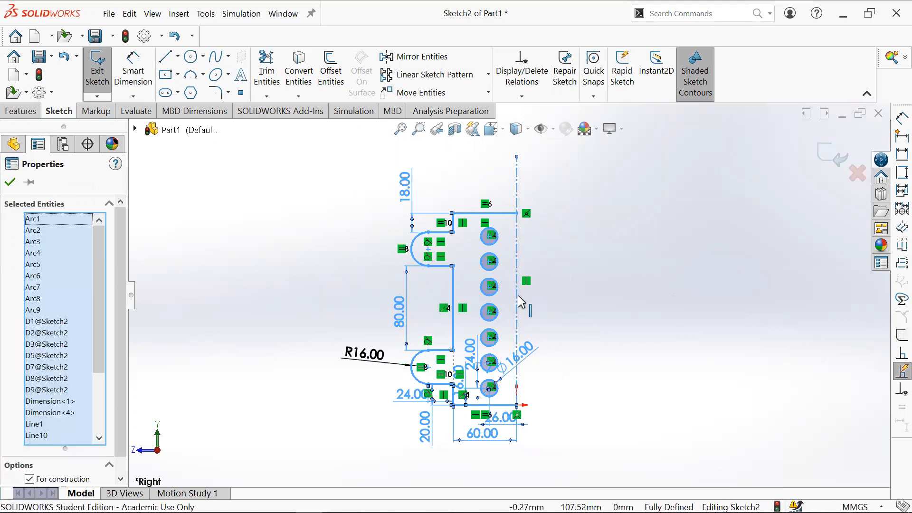
ctrl+click(517, 258)
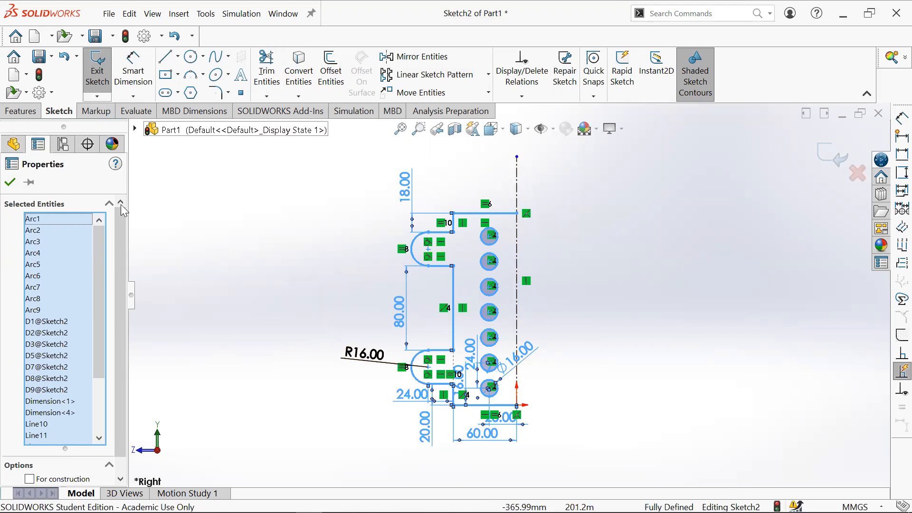
click(420, 57)
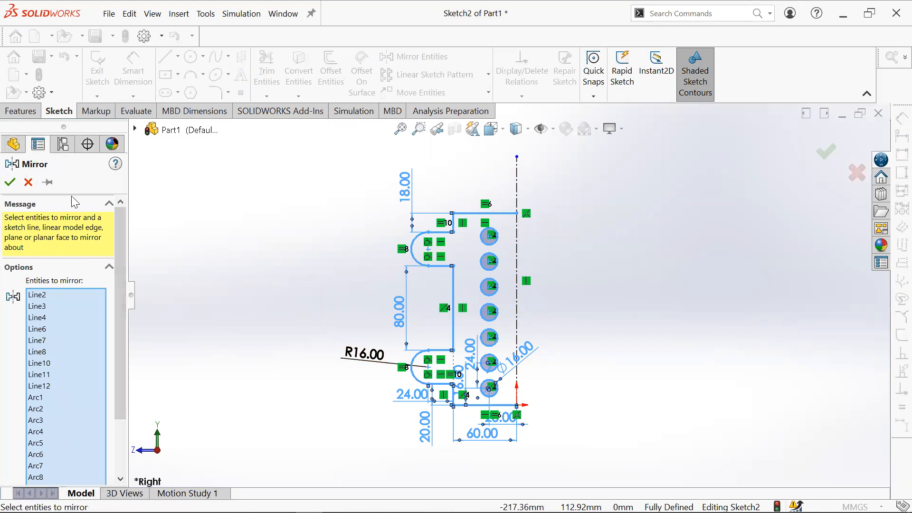
scroll(73, 202, down, 3)
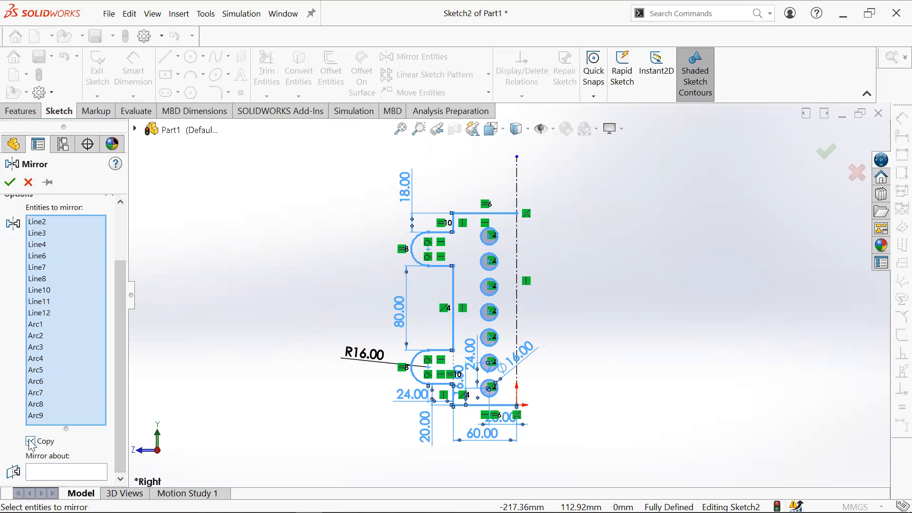
scroll(19, 418, up, 3)
scroll(67, 470, down, 3)
- Pick the vertical centerline as the mirror axis, then clear that selection
click(67, 473)
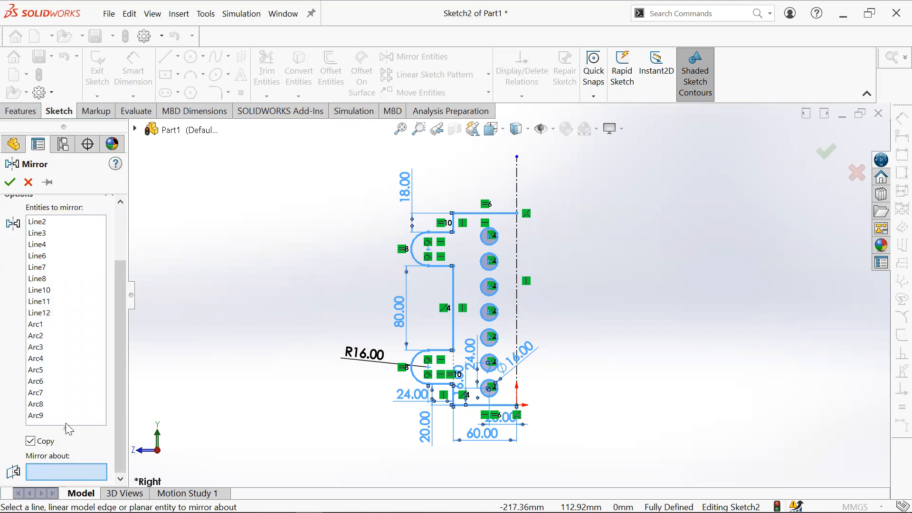
click(65, 423)
click(82, 472)
click(65, 423)
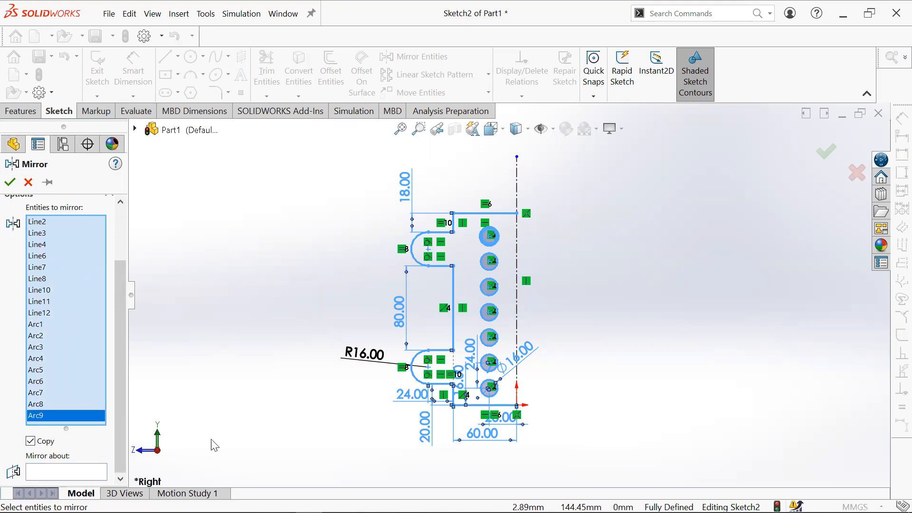
click(95, 472)
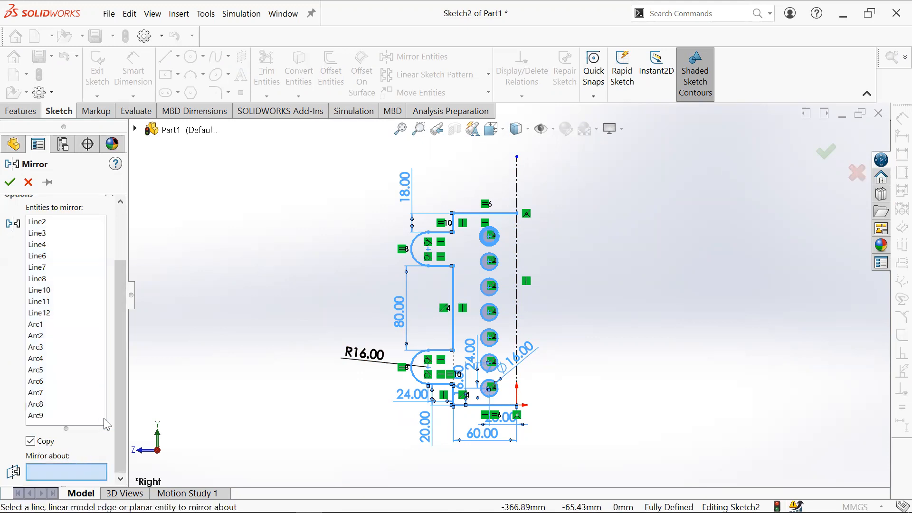
click(518, 263)
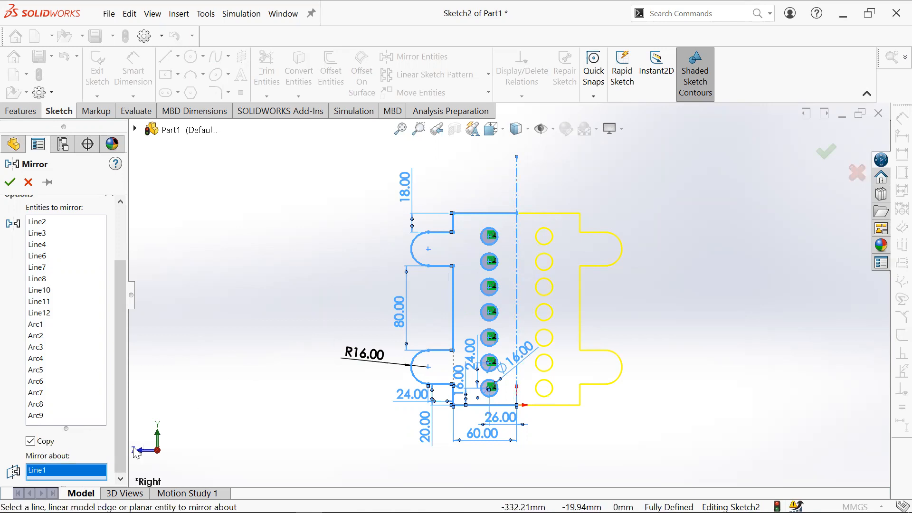
right_click(75, 468)
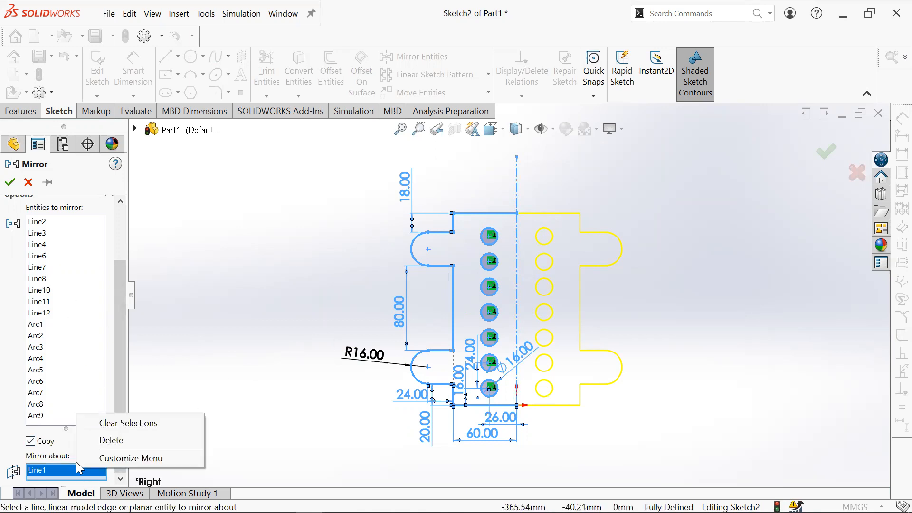
click(100, 441)
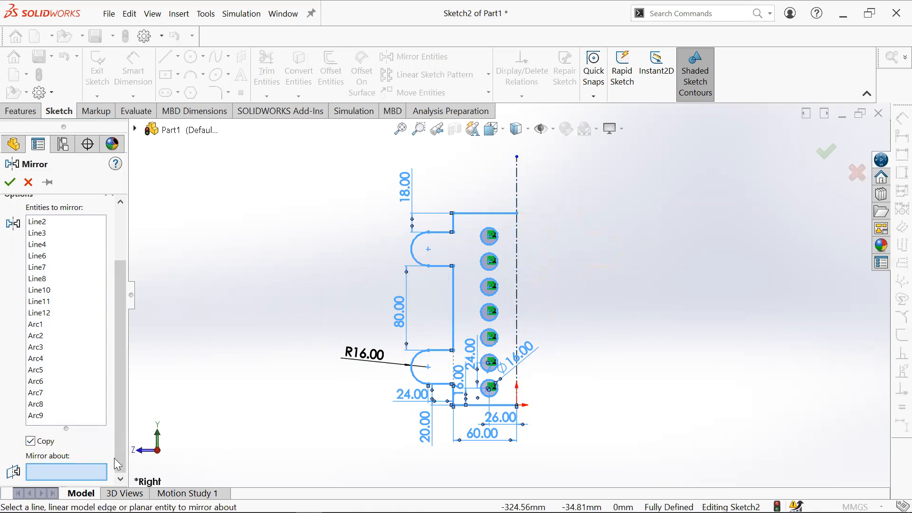
- Pick the inner vertical edge between the tabs as the mirror axis, then clear it again
click(454, 311)
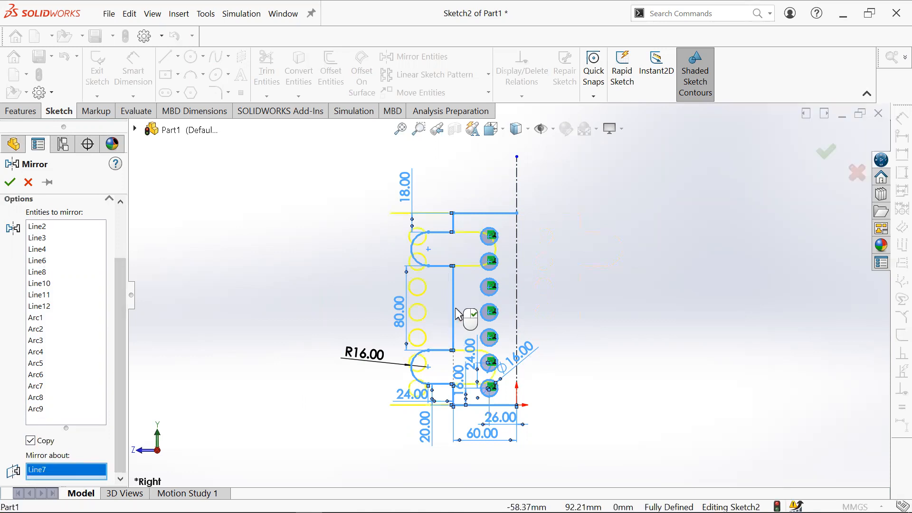
scroll(466, 308, down, 4)
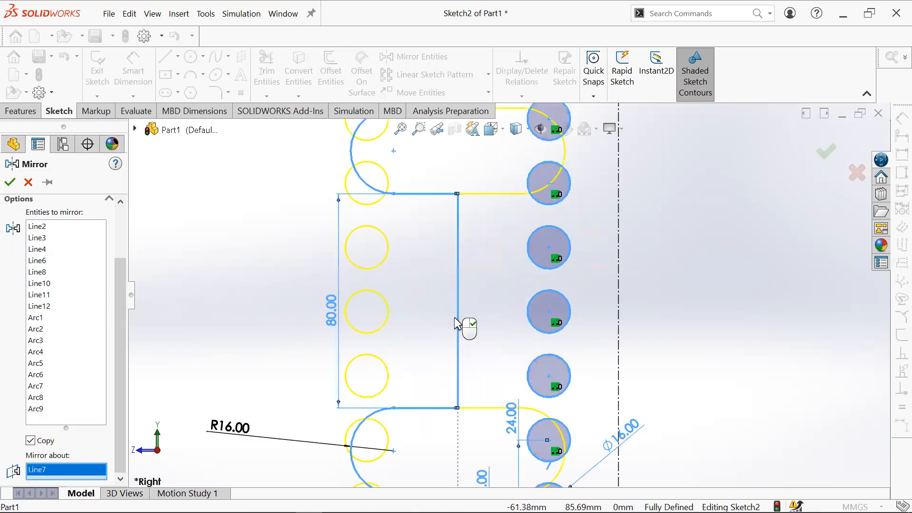
scroll(476, 291, up, 3)
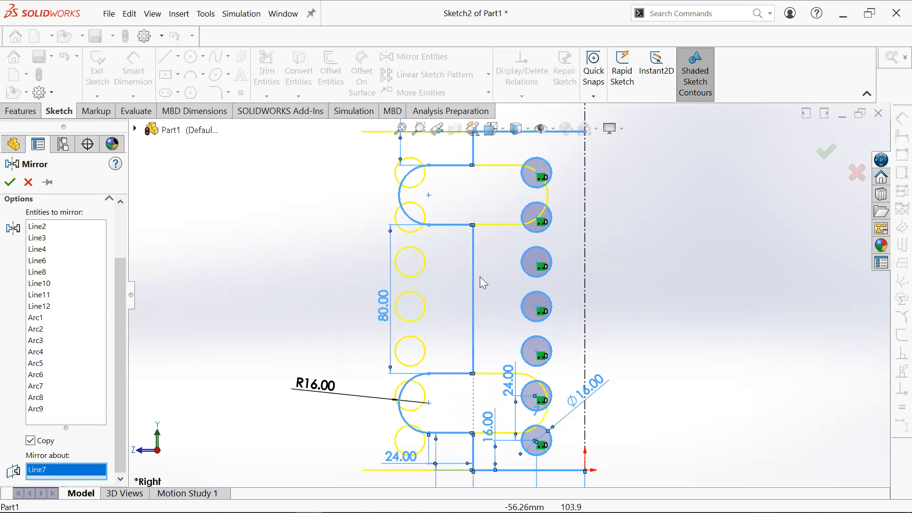
scroll(485, 280, down, 1)
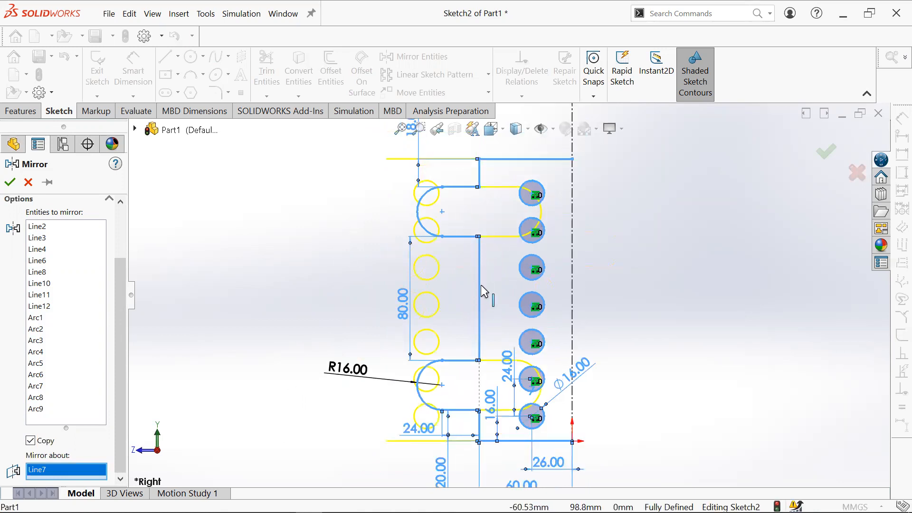
right_click(83, 470)
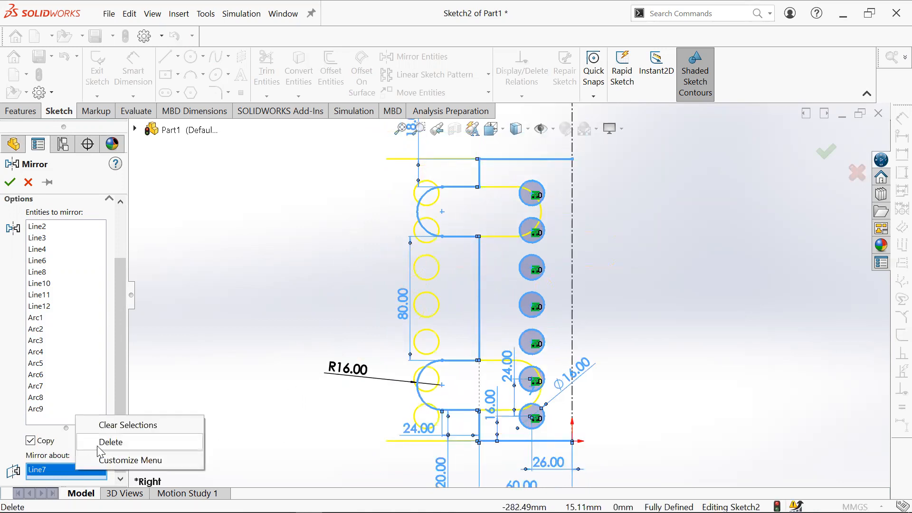
click(110, 442)
scroll(589, 290, up, 2)
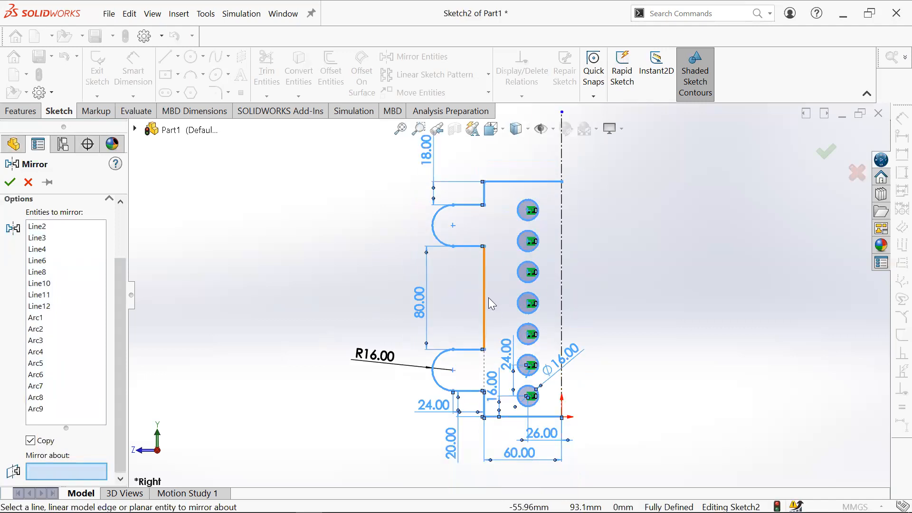
- Select the vertical centerline as the mirror axis
click(68, 415)
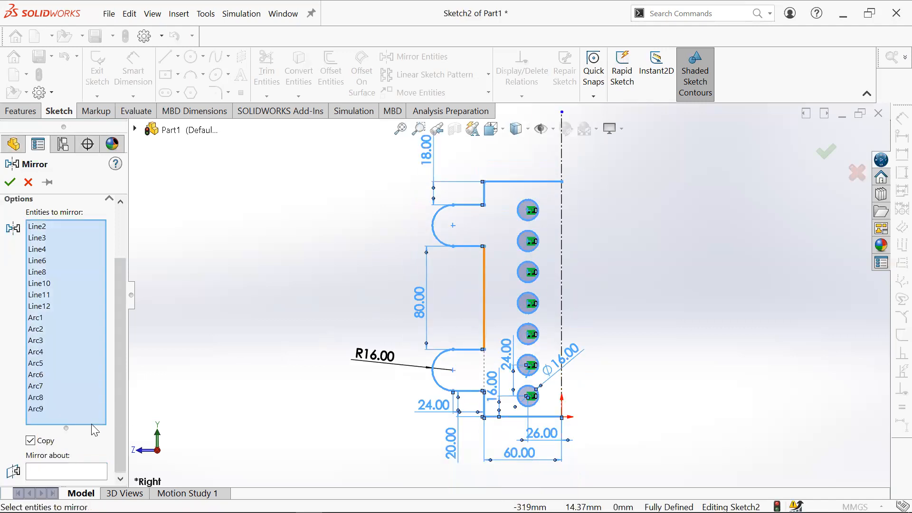
click(82, 472)
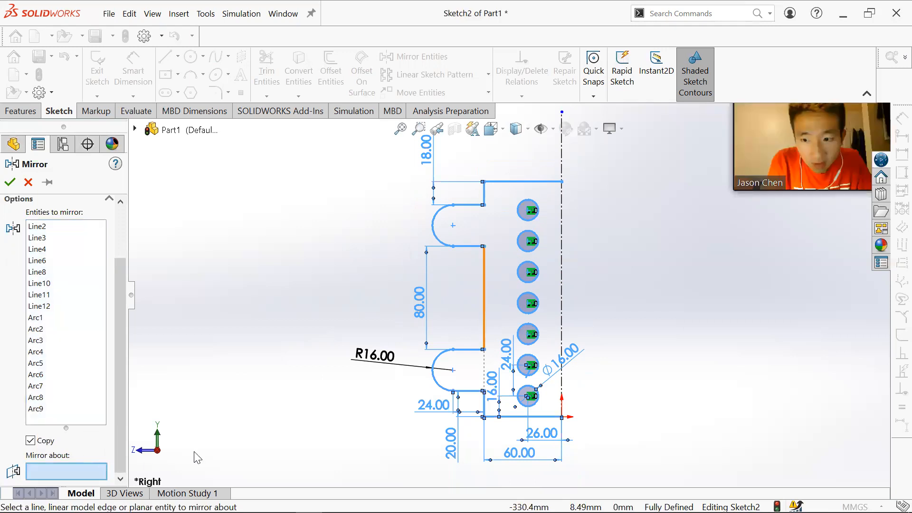
click(562, 310)
- Add the inner vertical edge between the tabs to the entities to mirror and complete the mirror
scroll(563, 259, up, 2)
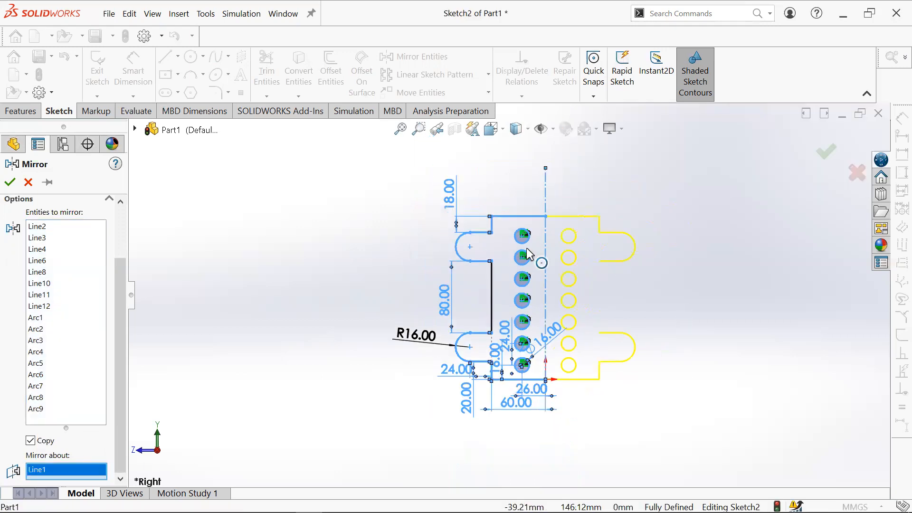
scroll(617, 266, down, 3)
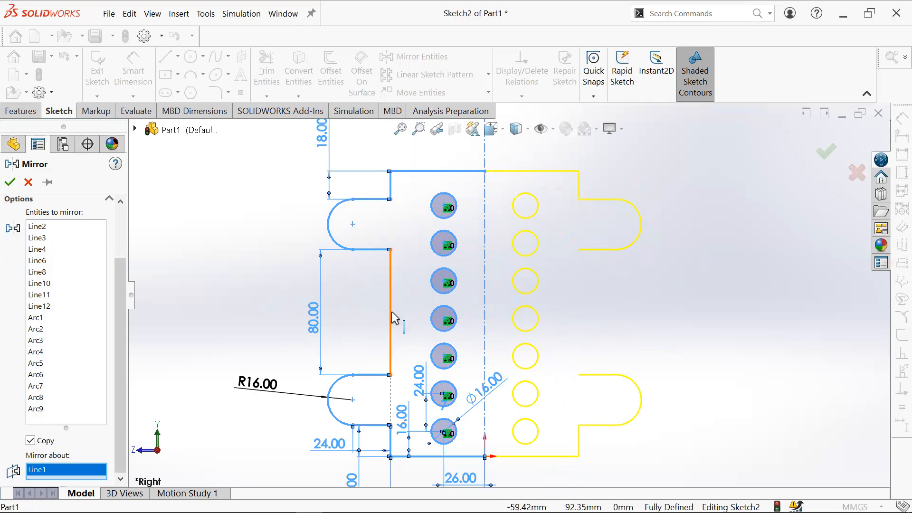
click(77, 407)
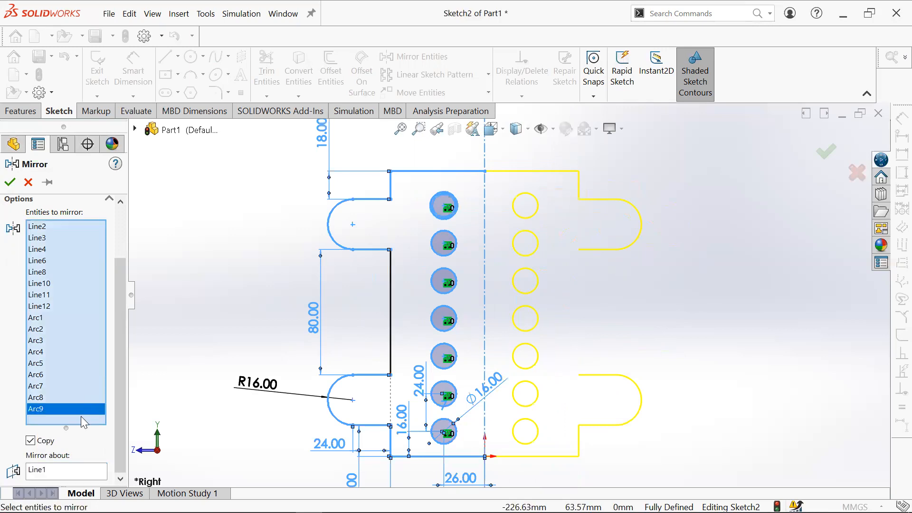
click(390, 310)
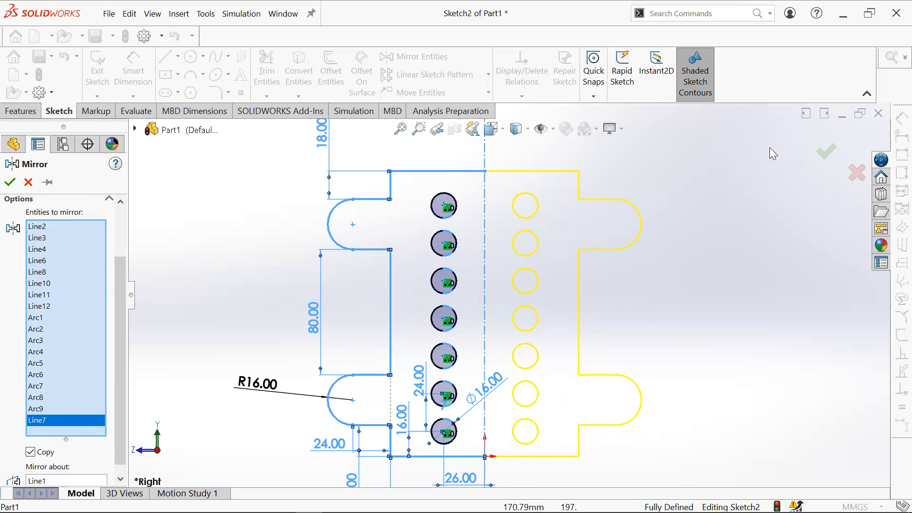
click(829, 156)
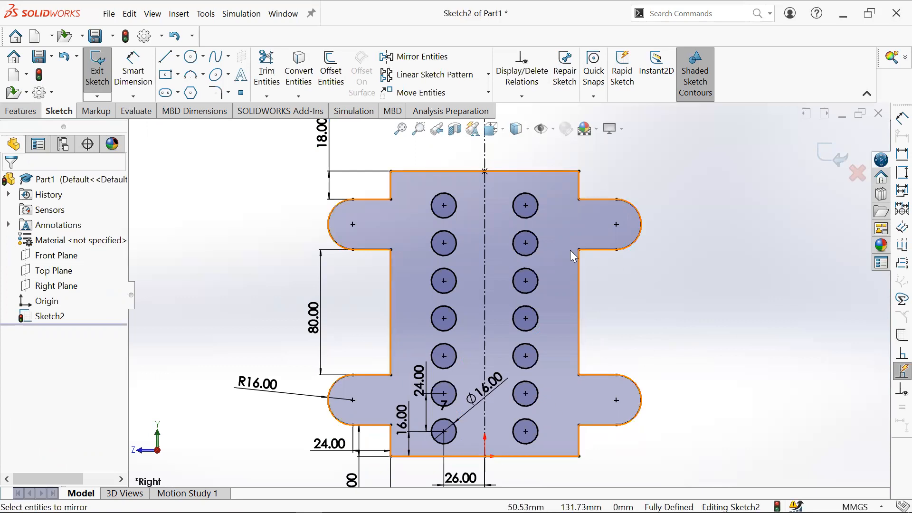
- Select the 16 mm hole diameter dimension and exit the sketch
scroll(598, 273, up, 1)
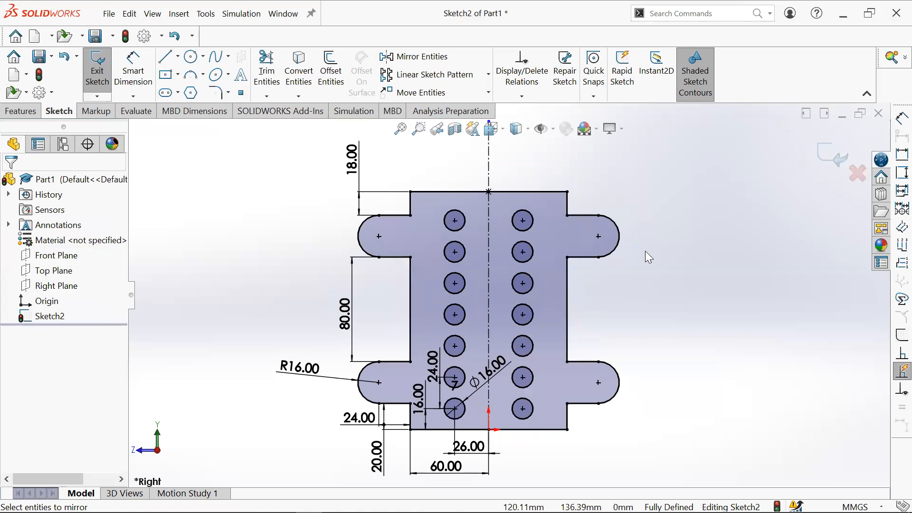
click(500, 380)
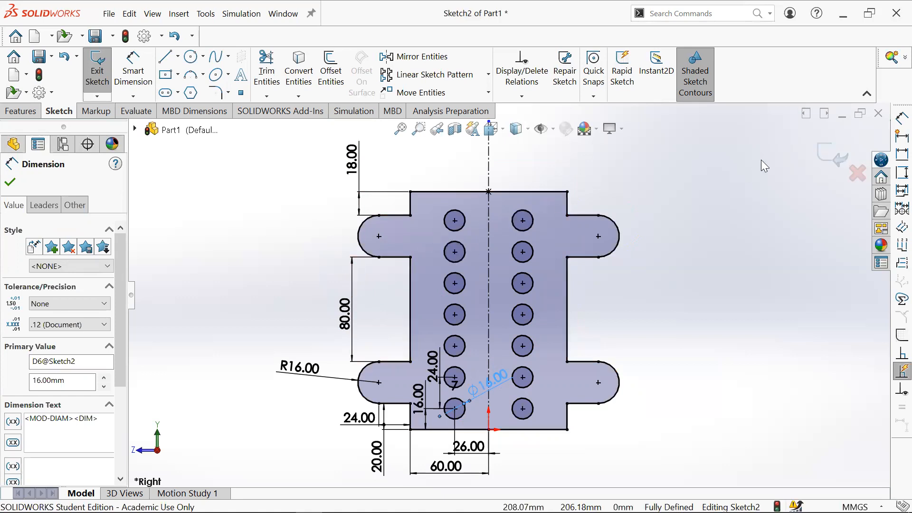
click(831, 151)
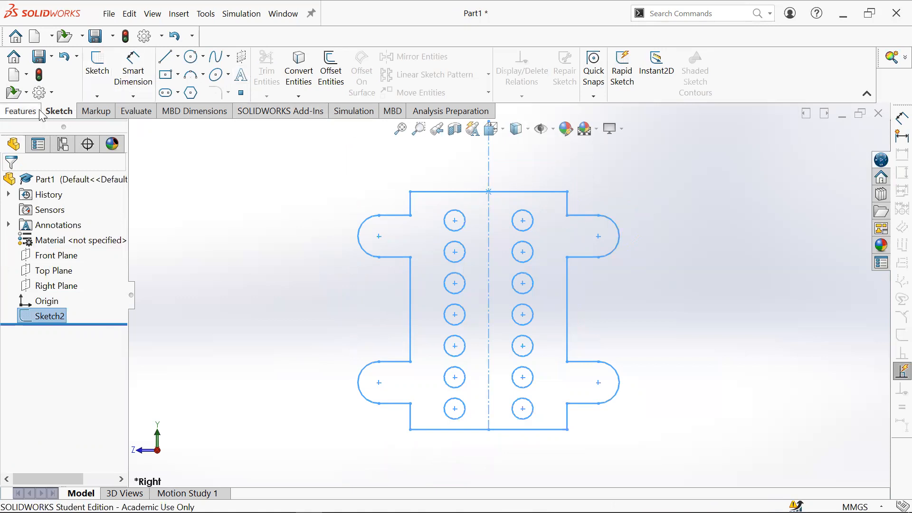
- Extrude the sketch as a 10 mm blind boss
click(21, 111)
click(102, 70)
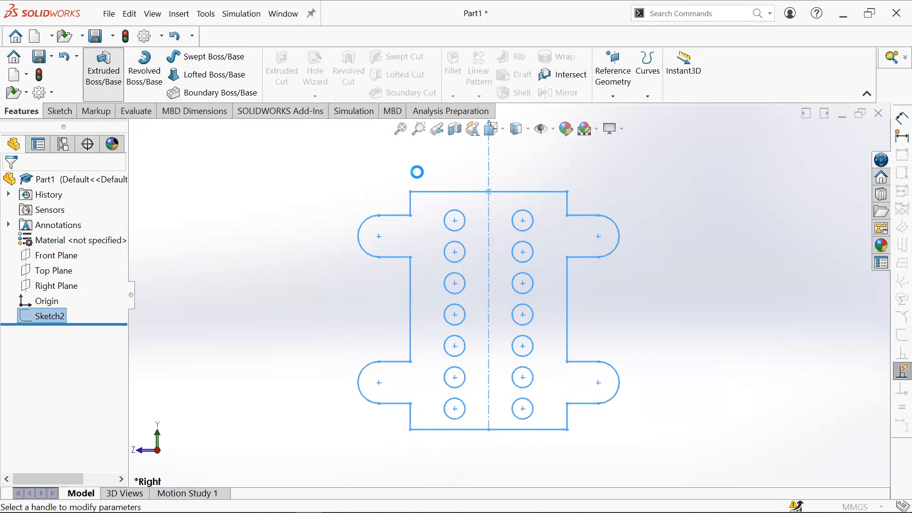
middle_drag(561, 332, 502, 240)
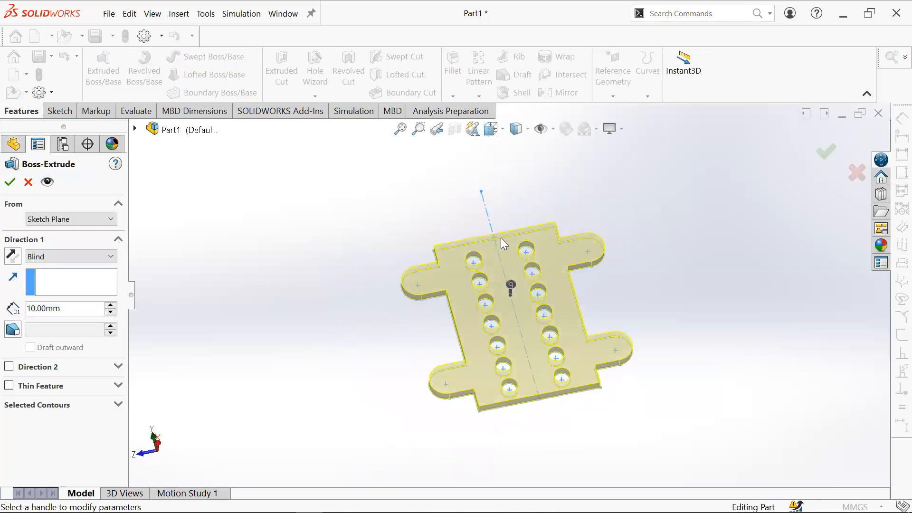
scroll(498, 260, down, 2)
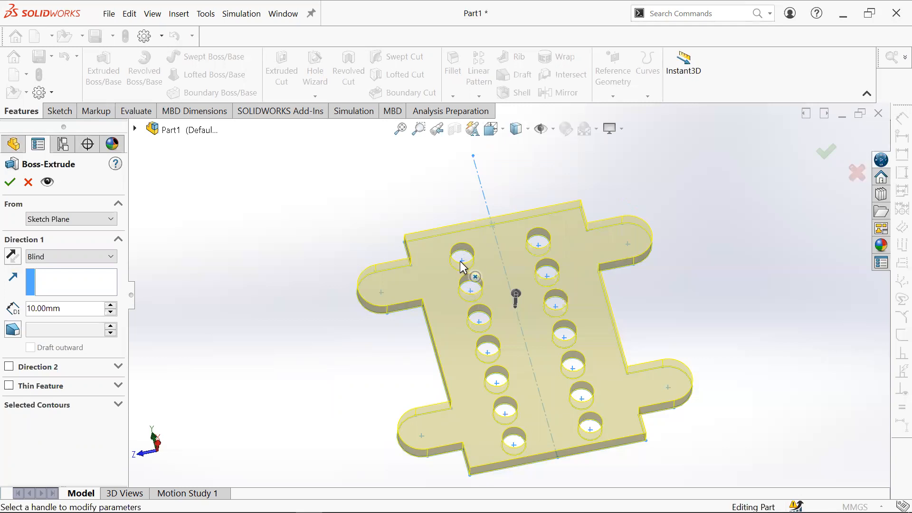
middle_drag(520, 301, 544, 331)
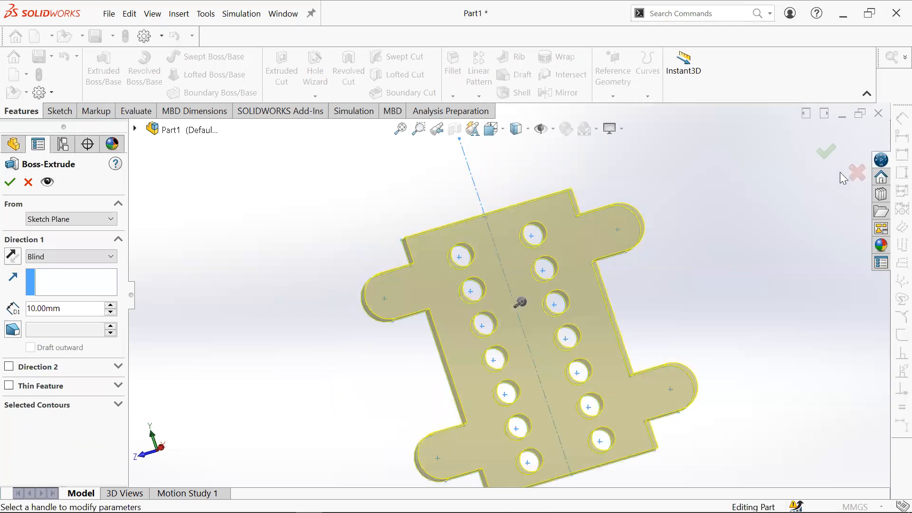
click(823, 154)
- Delete the boss extrude feature
scroll(557, 383, up, 1)
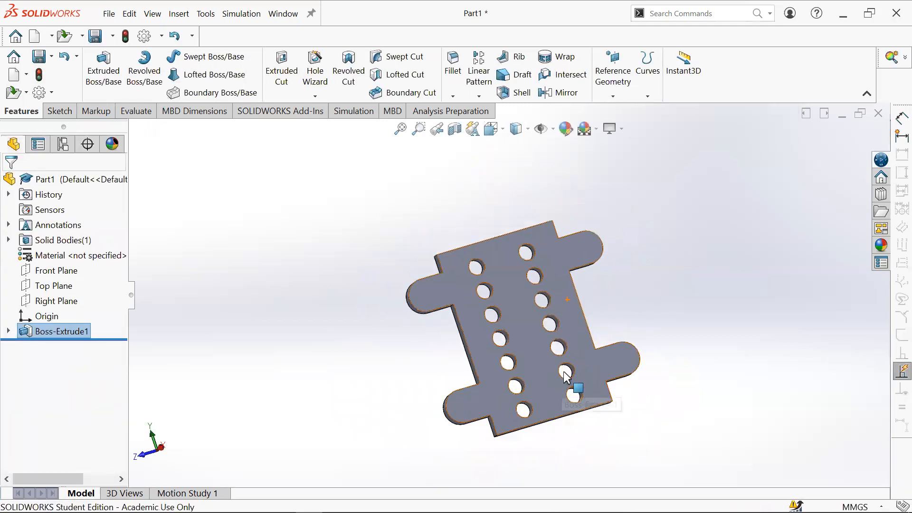
scroll(558, 380, down, 1)
click(477, 329)
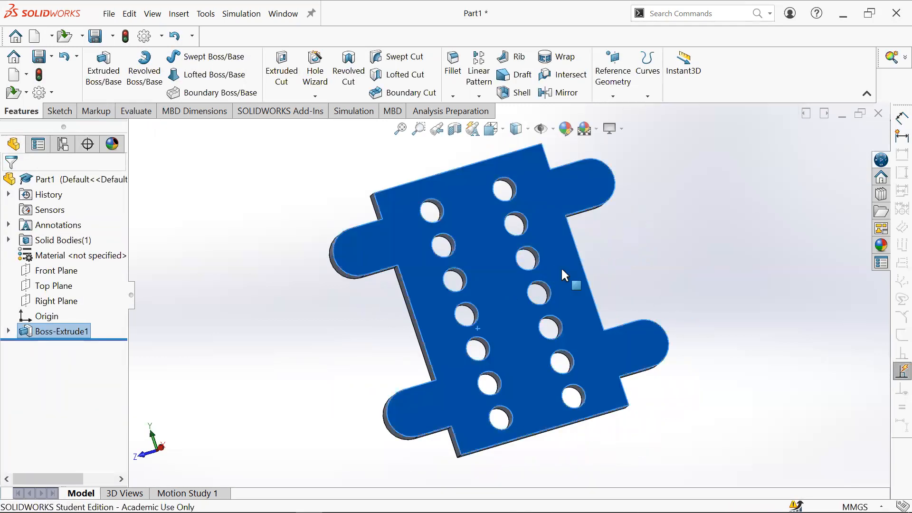
click(692, 242)
click(59, 331)
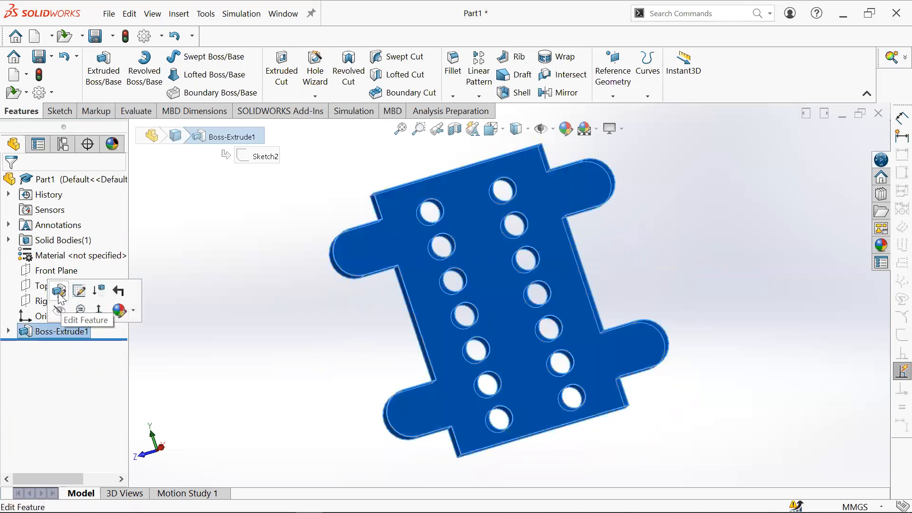
right_click(31, 333)
click(70, 296)
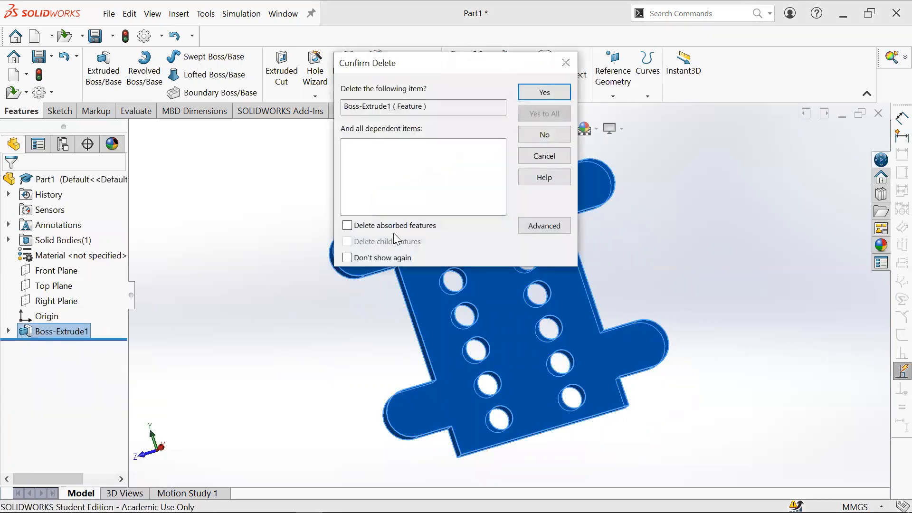
click(543, 91)
- Show the plate sketch in the graphics area
mouse_move(523, 310)
middle_down()
mouse_move(428, 295)
mouse_move(403, 306)
mouse_move(413, 331)
middle_up()
click(50, 316)
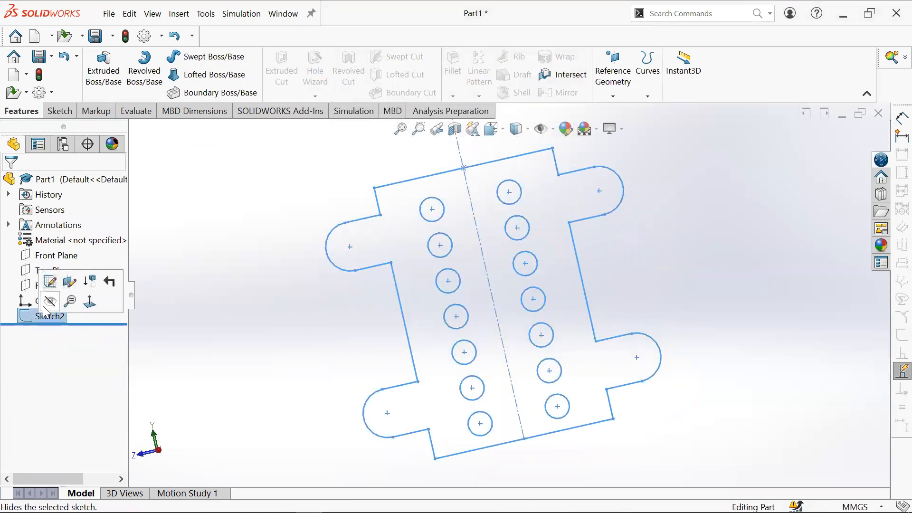
click(51, 284)
click(39, 319)
click(52, 284)
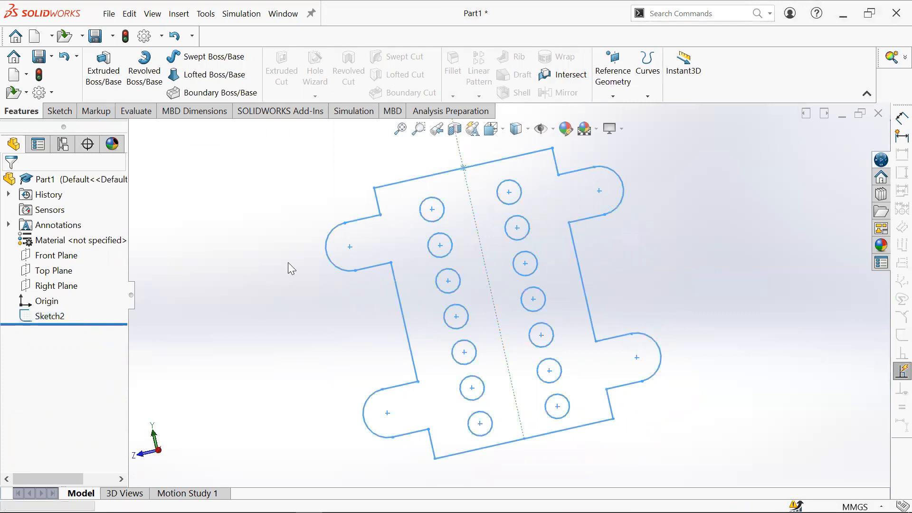
- Extrude the plate sketch as a 10 mm blind boss
click(103, 72)
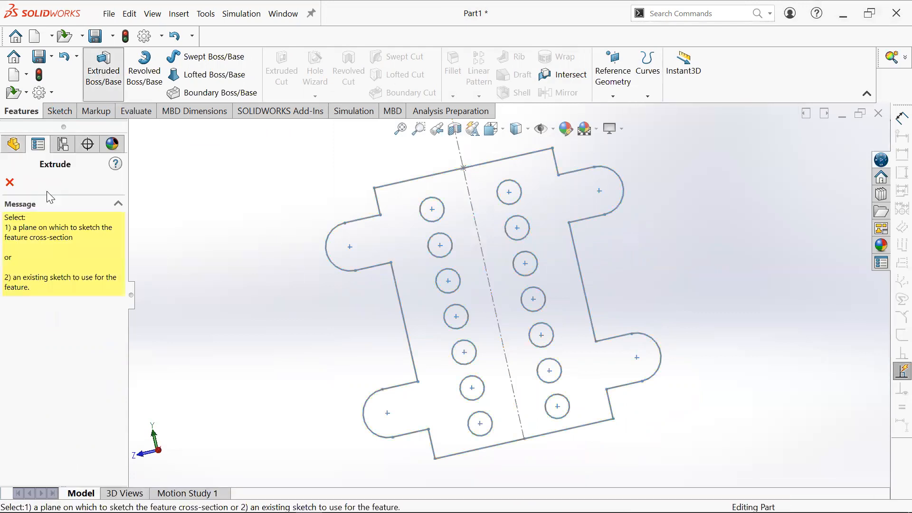
click(360, 218)
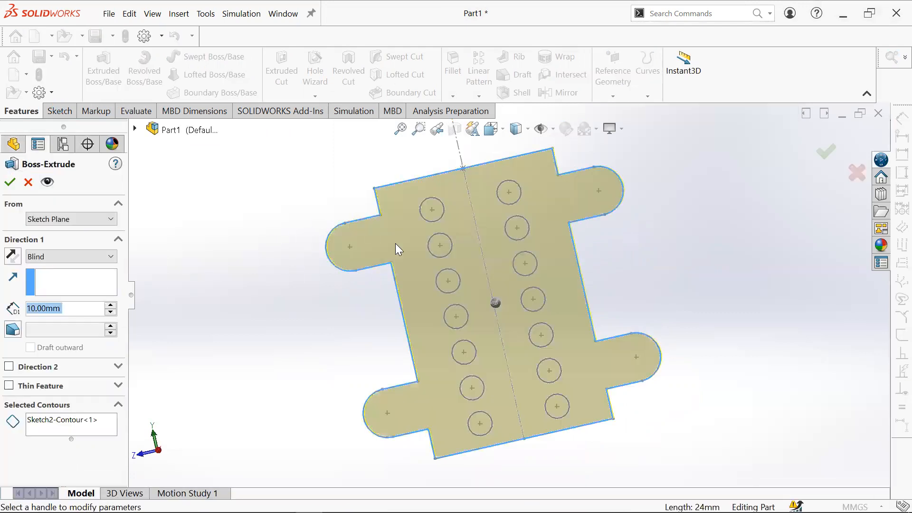
middle_drag(578, 342, 546, 317)
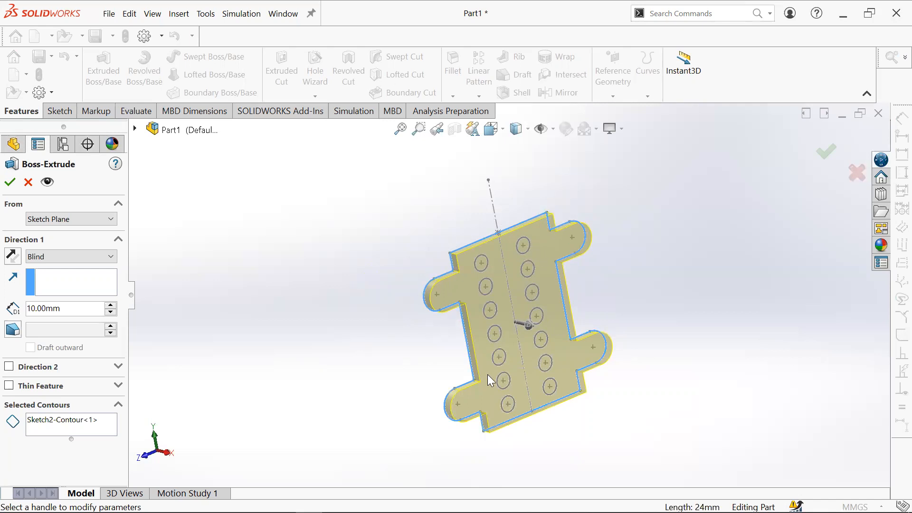
click(826, 151)
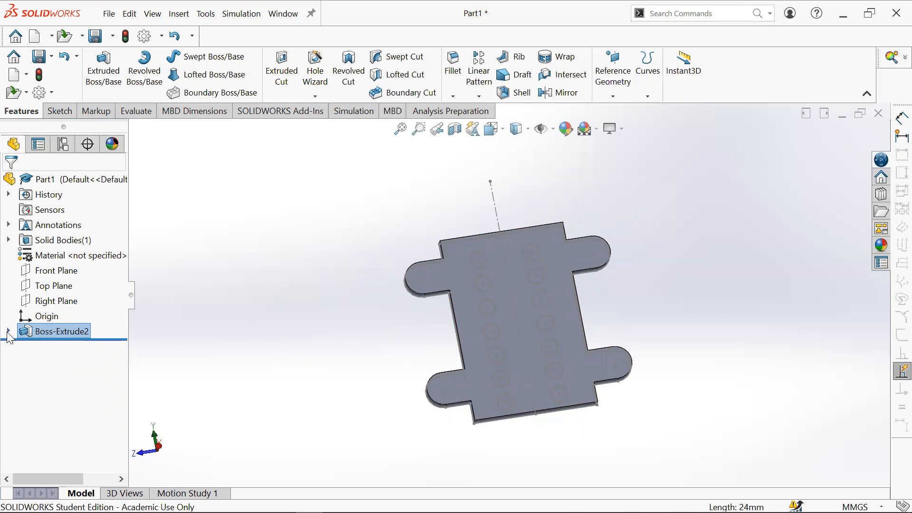
- Edit the boss extrude and add the seven hole contours of the left column to its selected contours
middle_drag(534, 380, 471, 297)
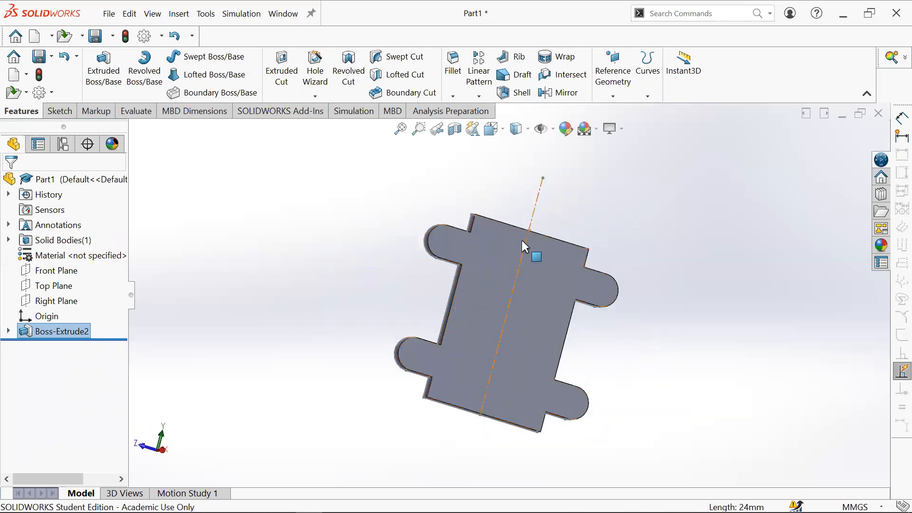
right_click(24, 331)
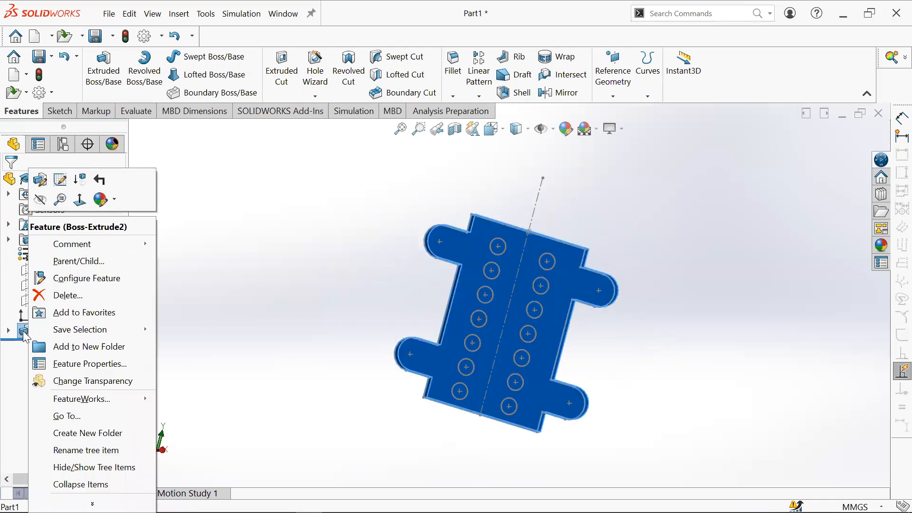
click(192, 289)
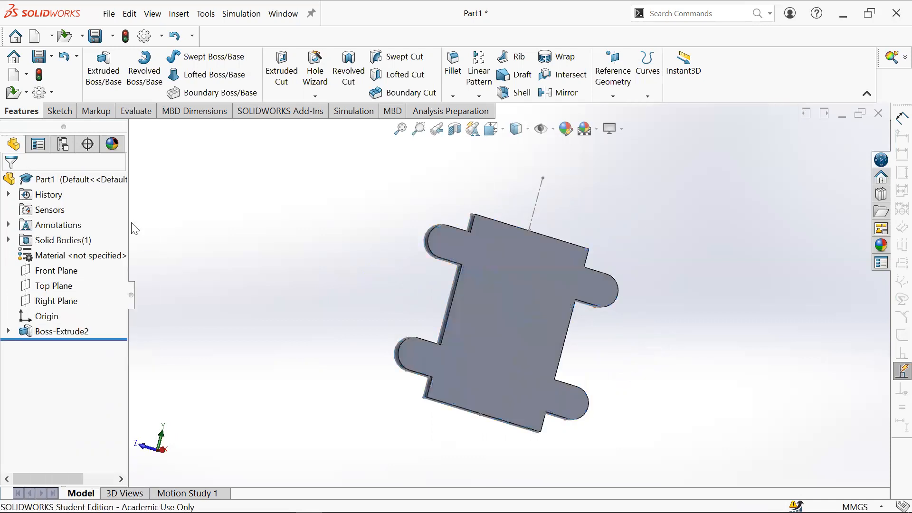
right_click(55, 333)
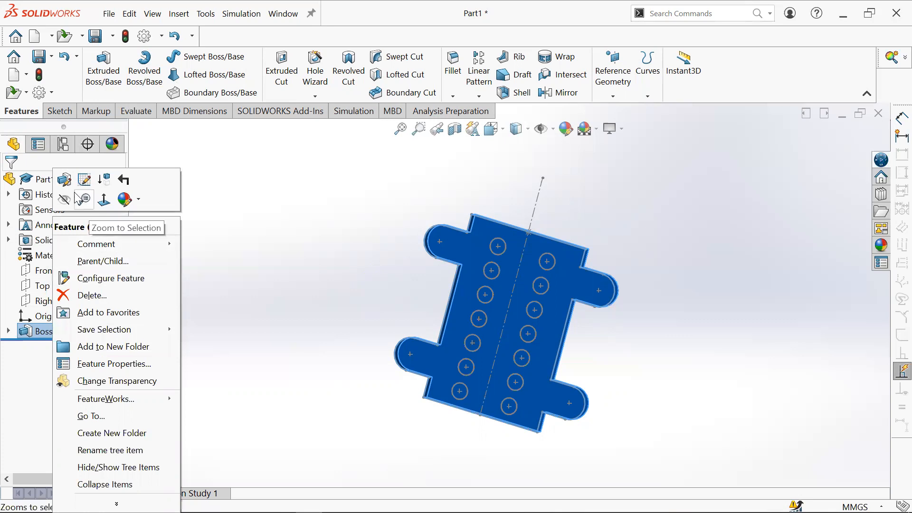
click(83, 180)
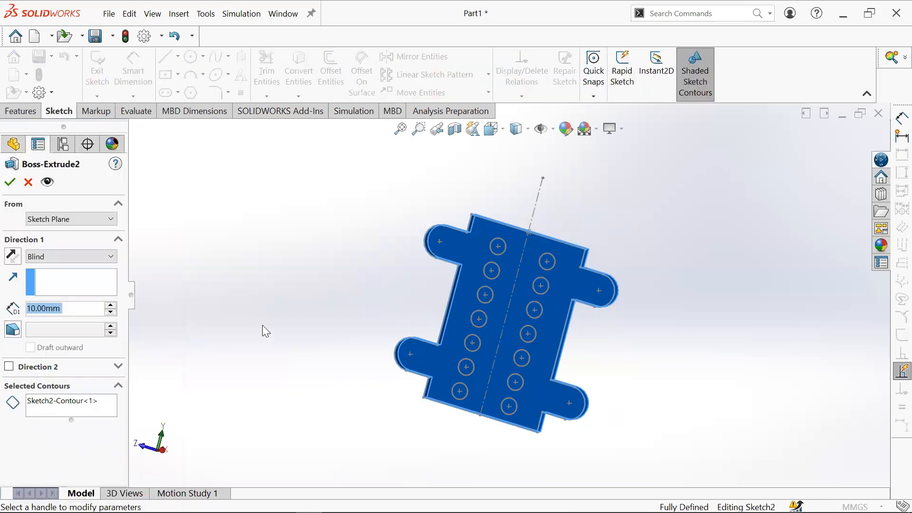
click(79, 414)
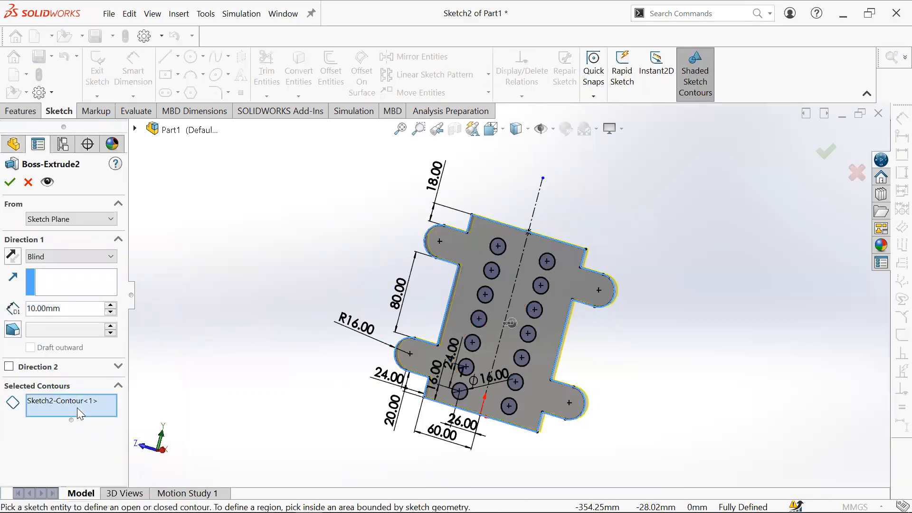
click(504, 247)
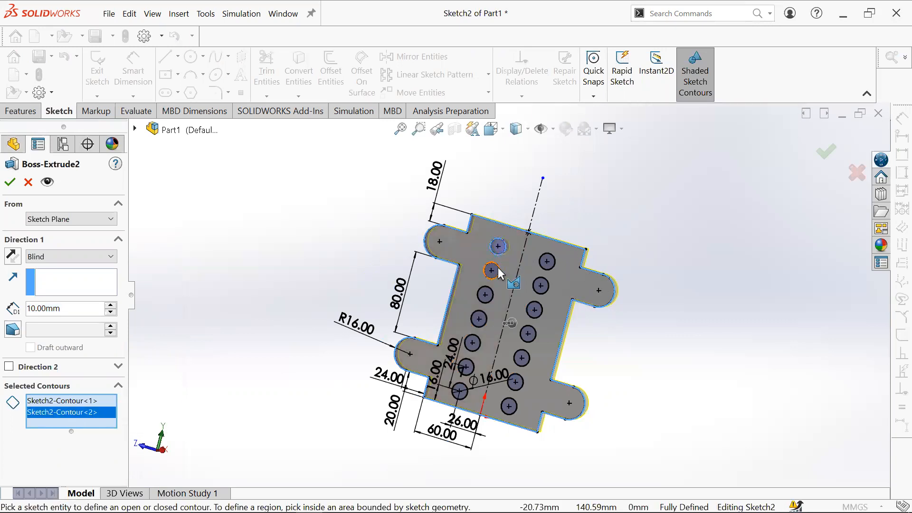
click(498, 267)
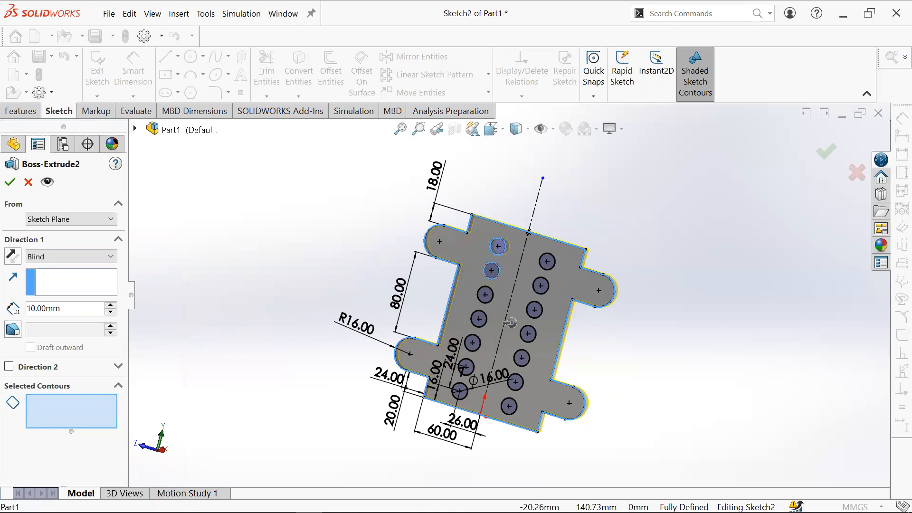
click(486, 296)
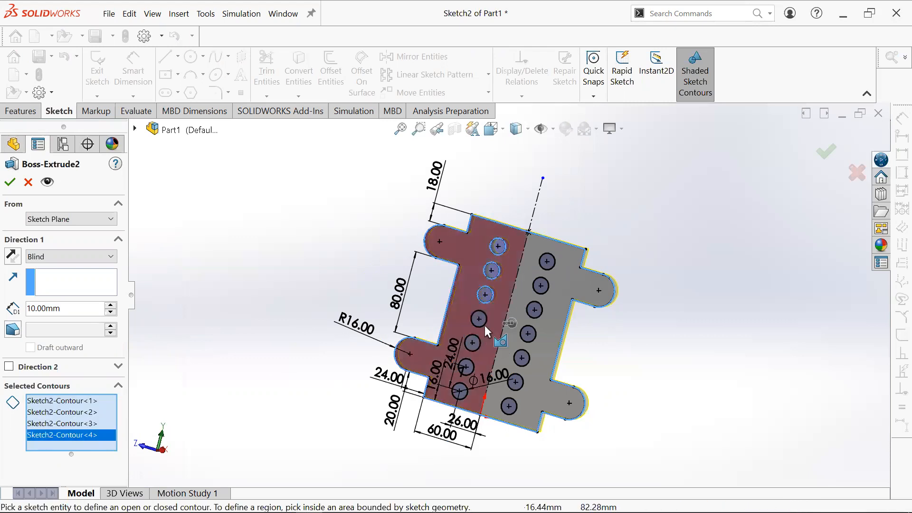
scroll(485, 326, down, 2)
click(487, 317)
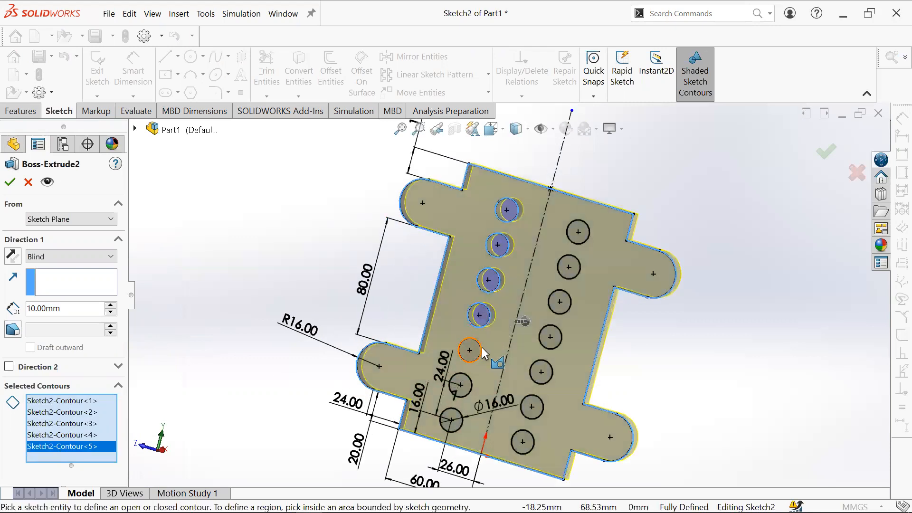
click(481, 349)
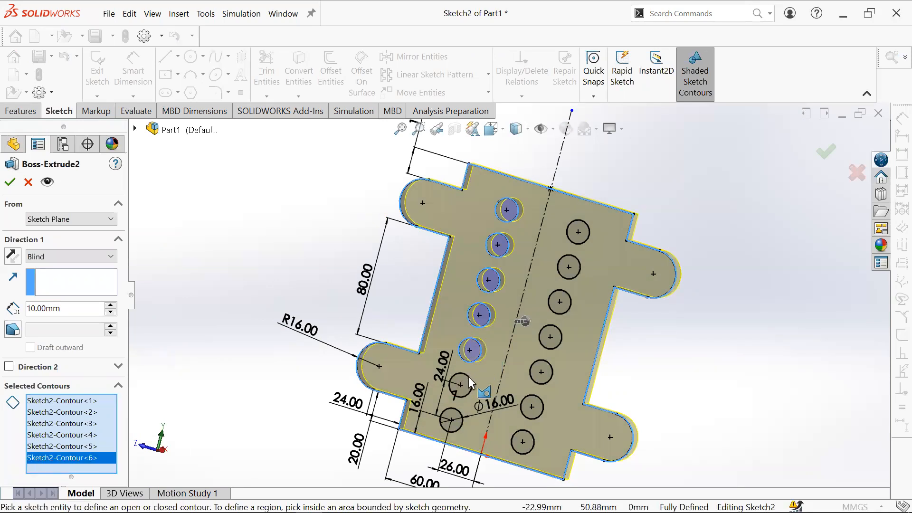
click(469, 378)
click(461, 413)
- Add the right-column hole contours to the extrude's selection and confirm the edited feature
click(523, 435)
click(535, 412)
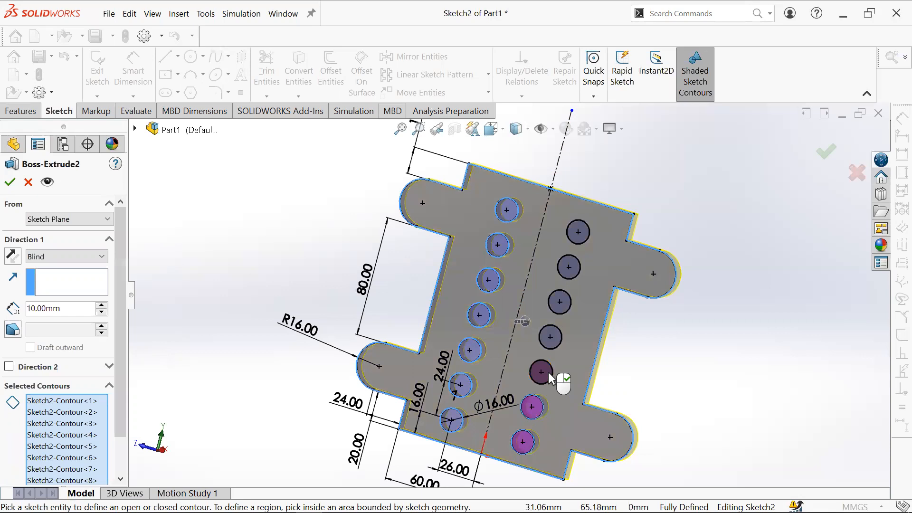
click(548, 372)
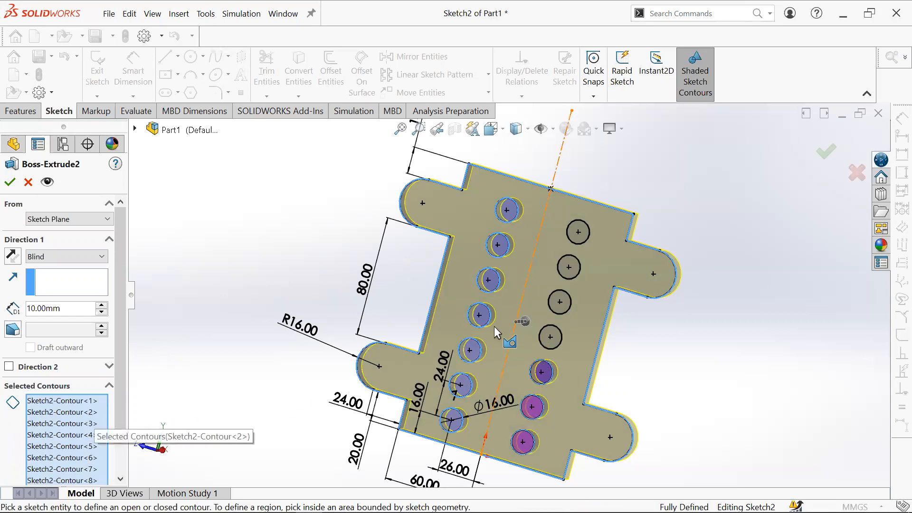
click(561, 335)
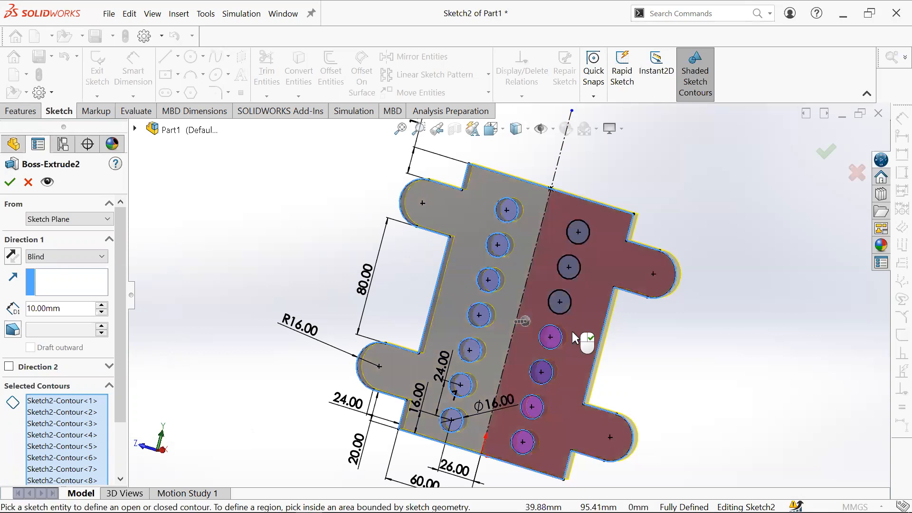
click(558, 298)
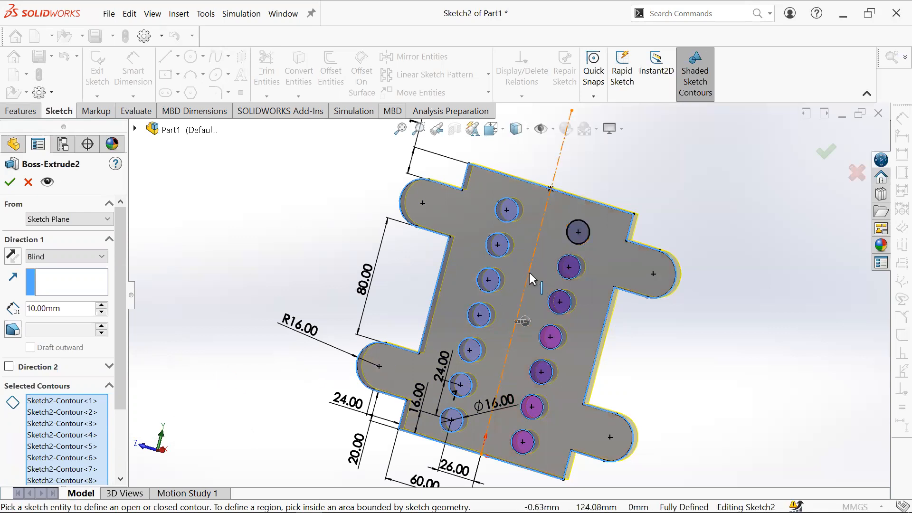
click(580, 234)
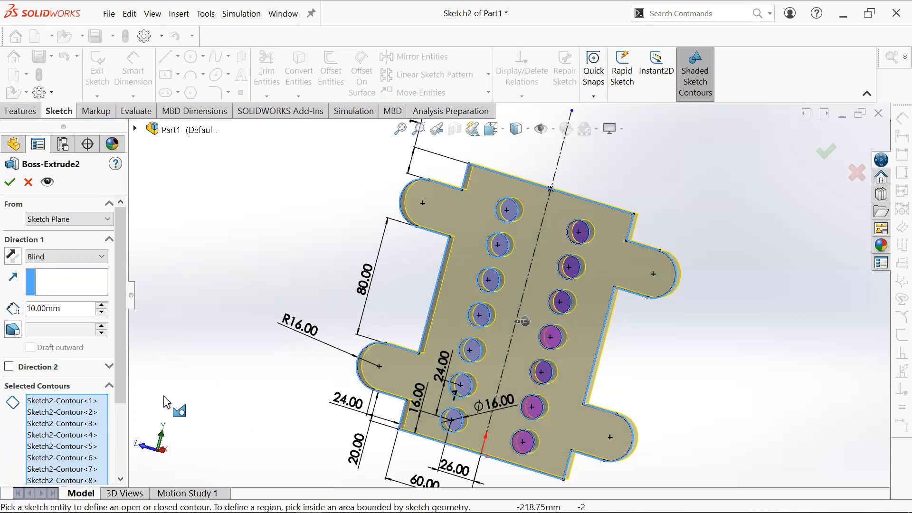
scroll(125, 366, down, 5)
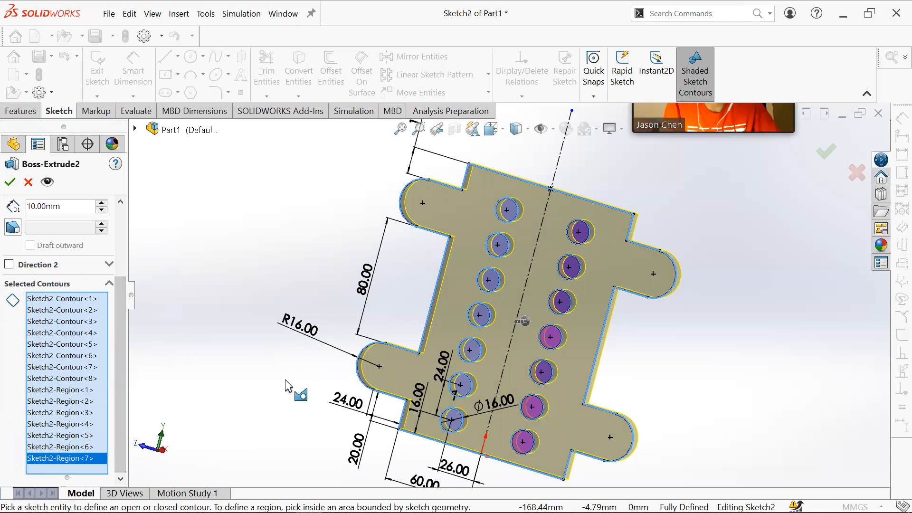
middle_drag(580, 360, 599, 335)
click(826, 151)
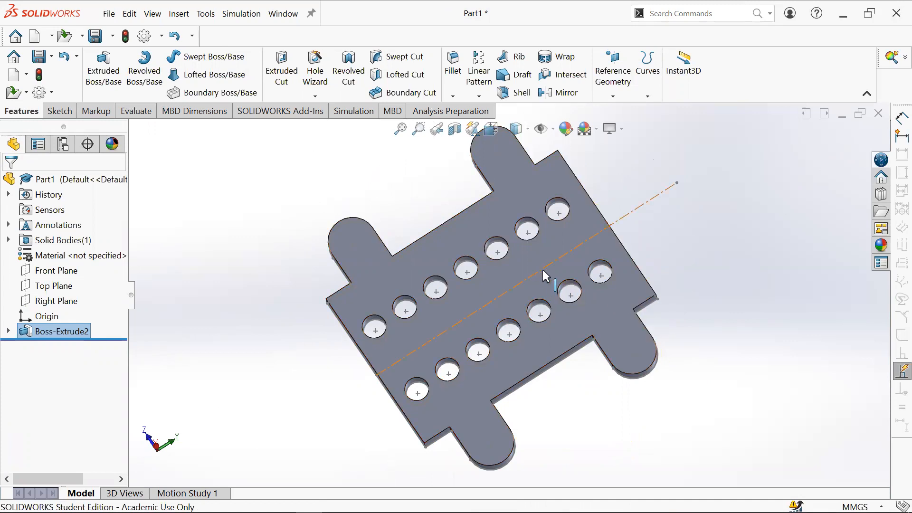
- Hide the plate sketch nested under the boss extrude feature
click(9, 332)
click(58, 348)
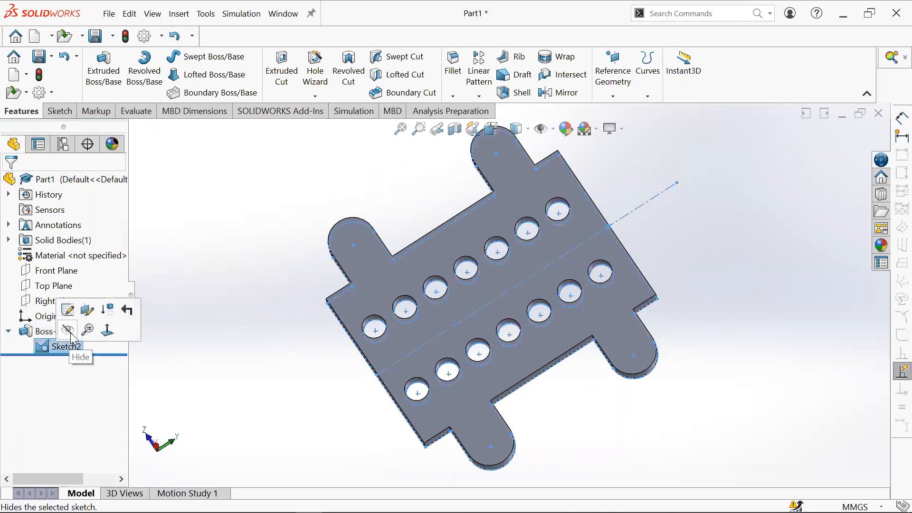
click(69, 348)
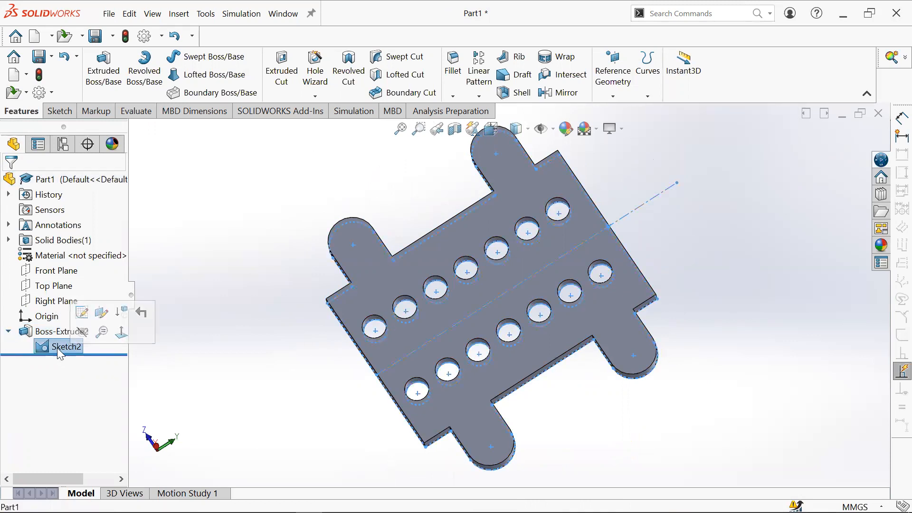
right_click(58, 352)
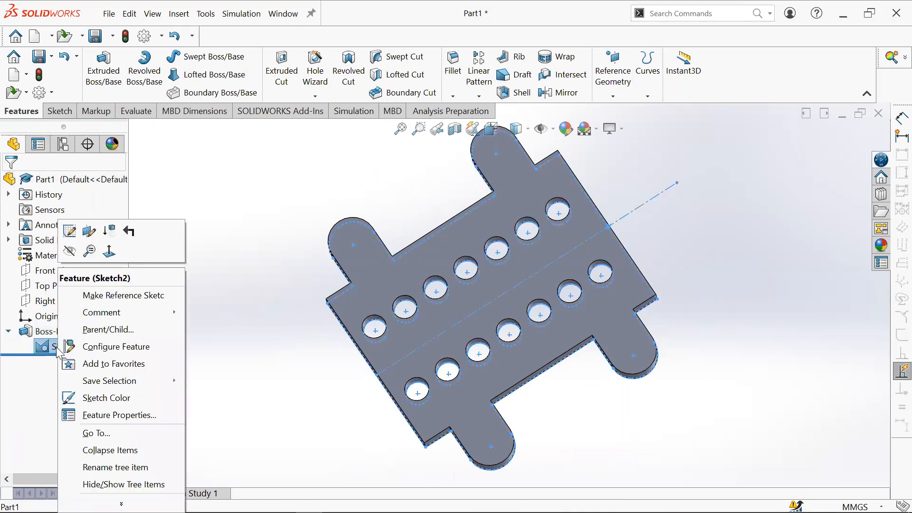
click(68, 257)
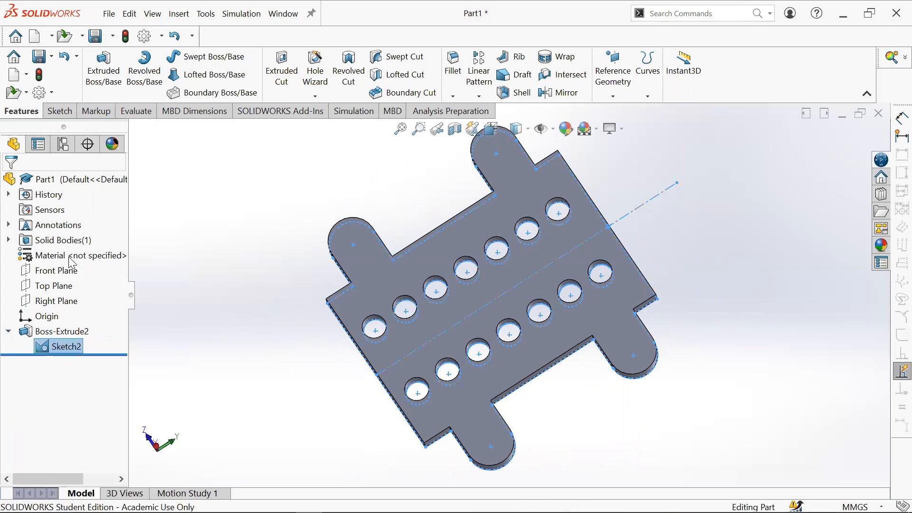
middle_drag(490, 350, 561, 338)
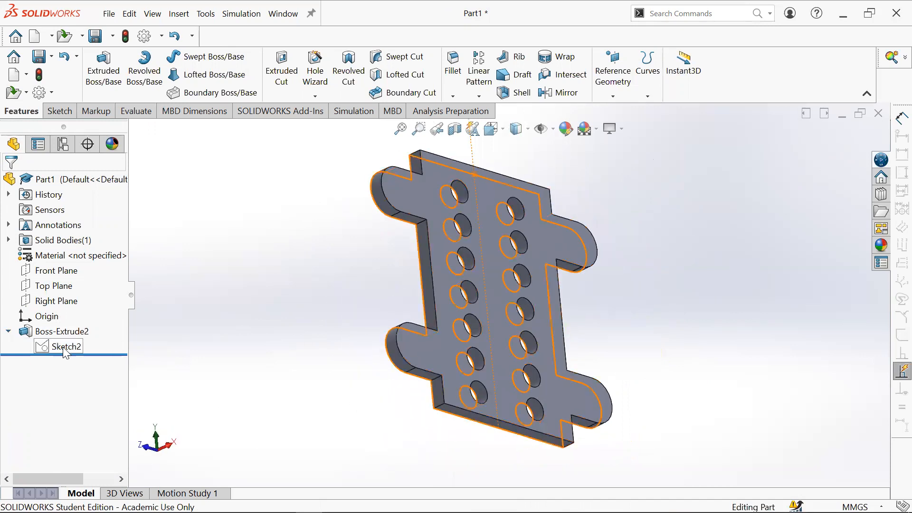
right_click(67, 349)
click(75, 250)
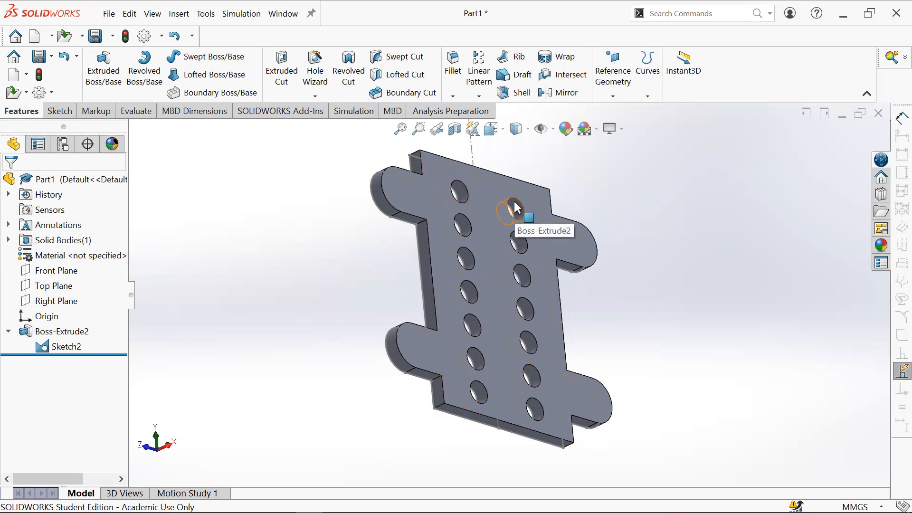
- Show the plate sketch on the extruded plate
click(67, 346)
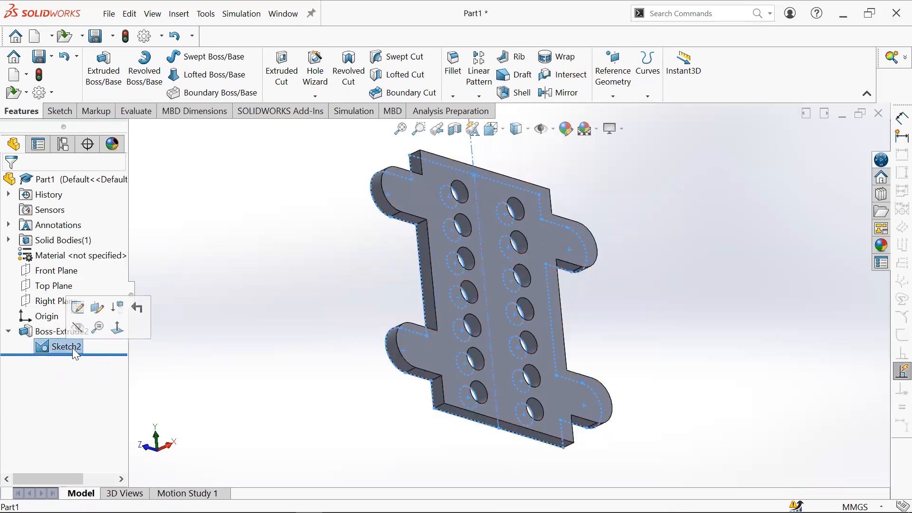
click(80, 328)
middle_drag(550, 273, 554, 337)
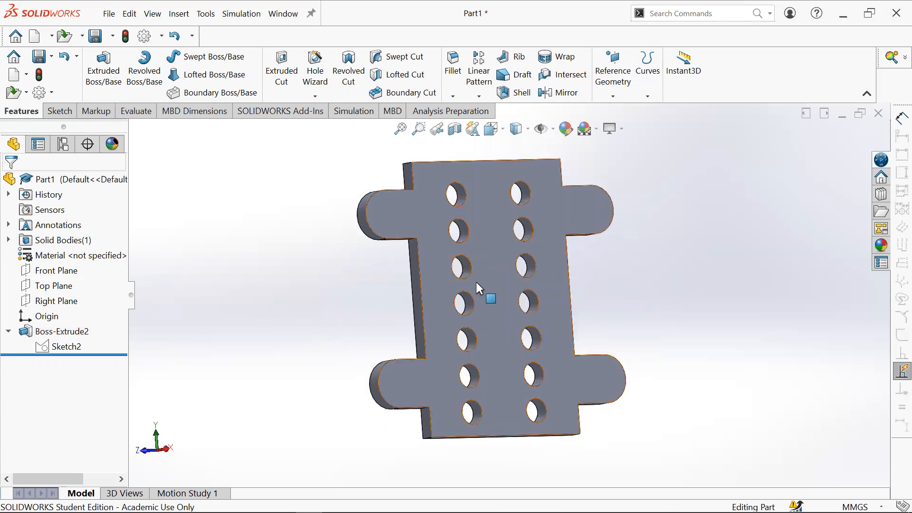
click(107, 78)
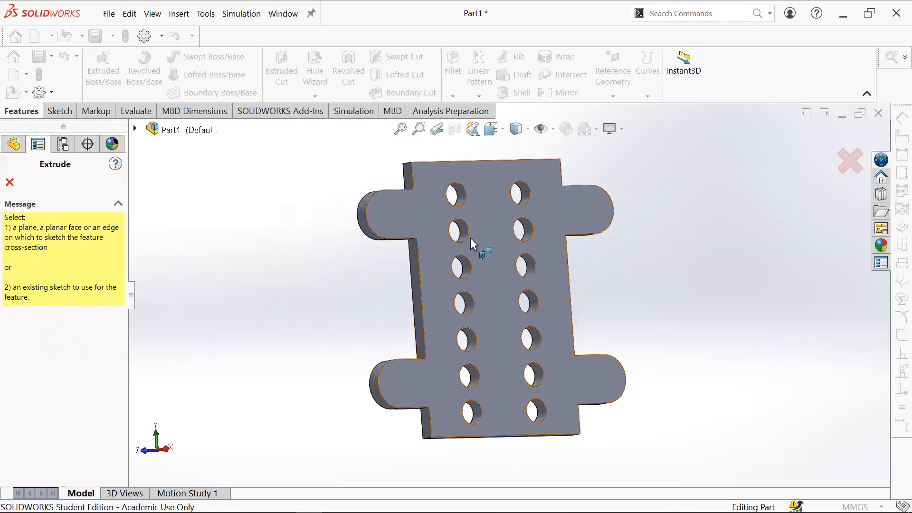
click(851, 161)
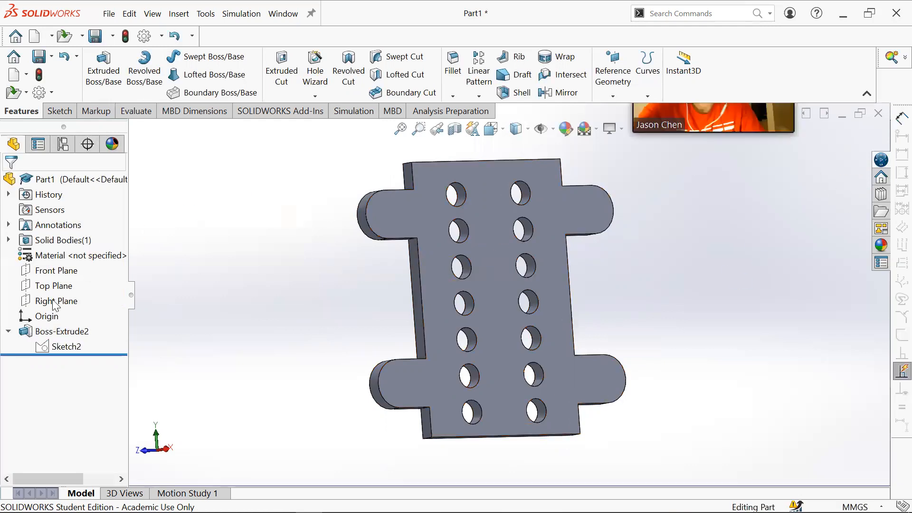
click(55, 347)
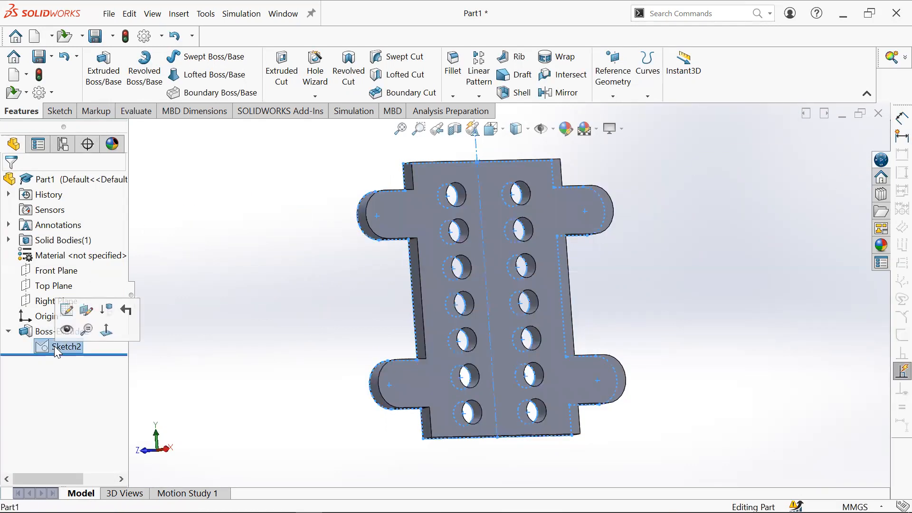
right_click(55, 349)
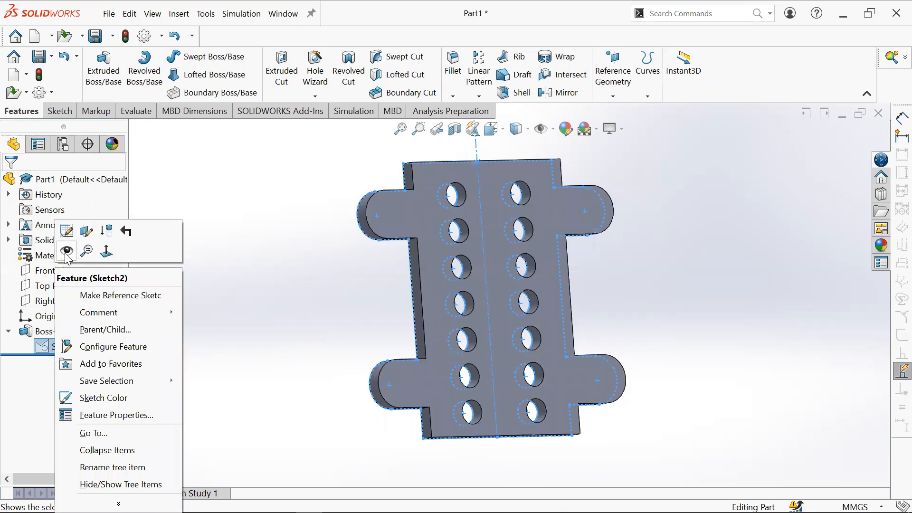
click(66, 252)
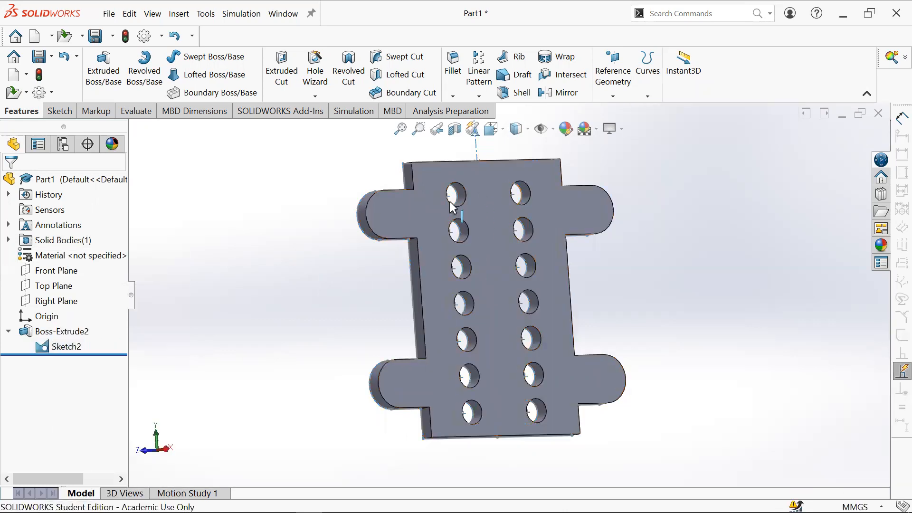
- Start a new boss extrude from the plate sketch and select the four corner hole contours, top two and bottom two
scroll(448, 244, down, 3)
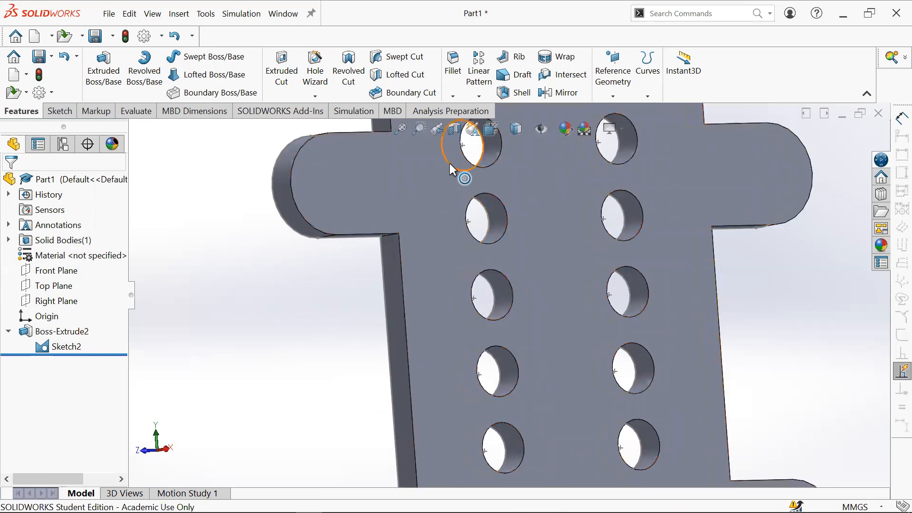
scroll(475, 318, up, 5)
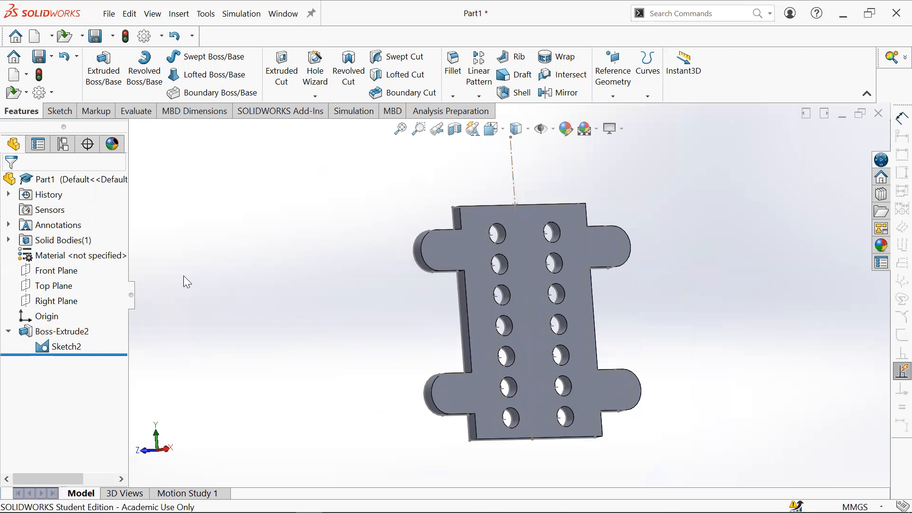
click(106, 94)
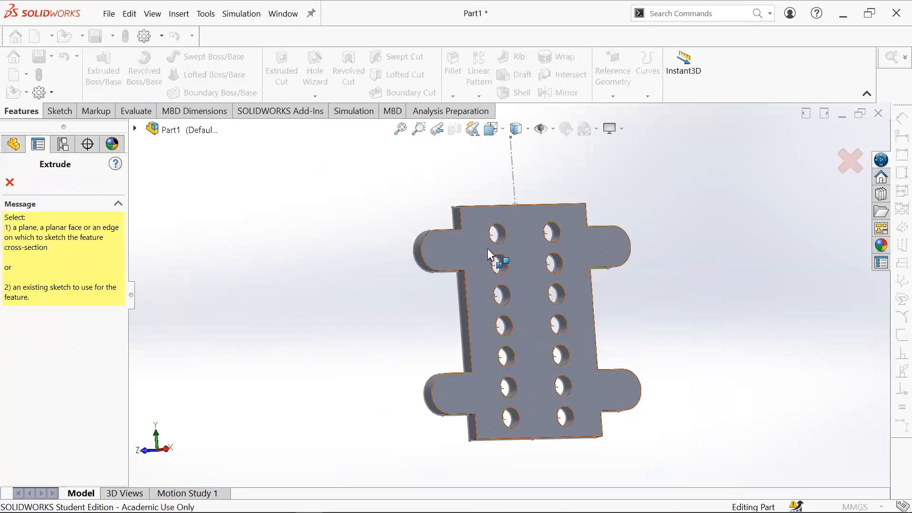
scroll(498, 241, down, 3)
middle_drag(476, 291, 617, 260)
click(391, 242)
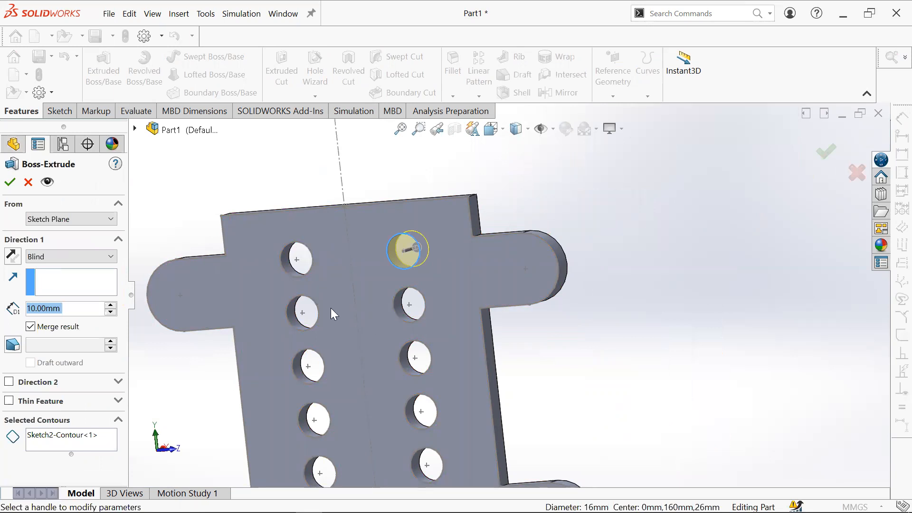
click(89, 447)
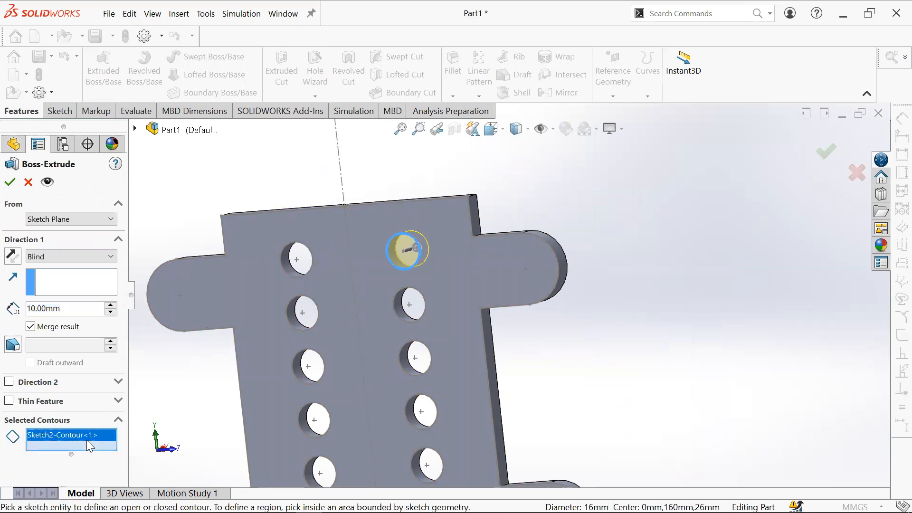
click(298, 243)
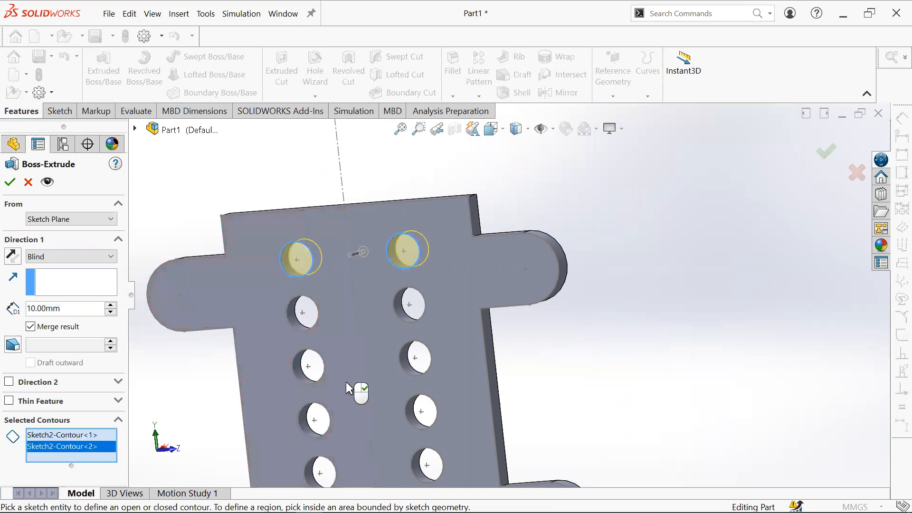
scroll(346, 383, up, 5)
scroll(452, 436, down, 3)
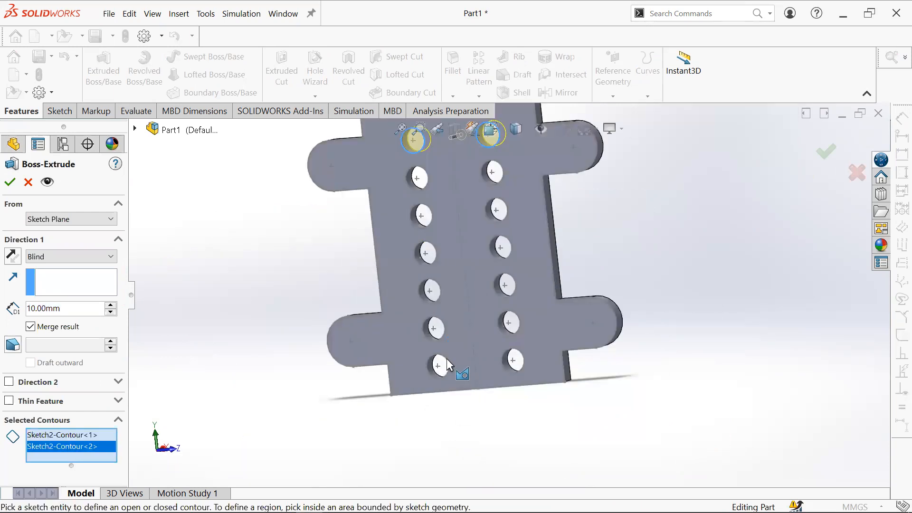
scroll(448, 360, down, 2)
click(457, 357)
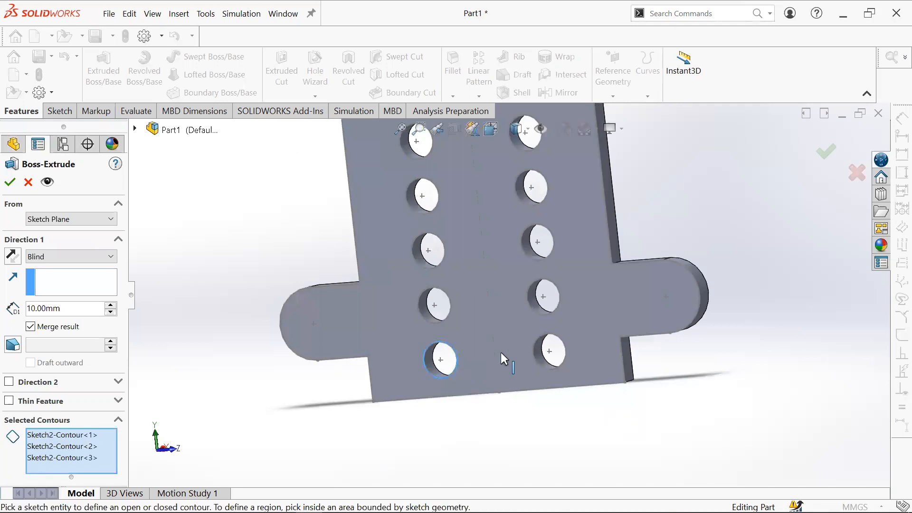
click(547, 366)
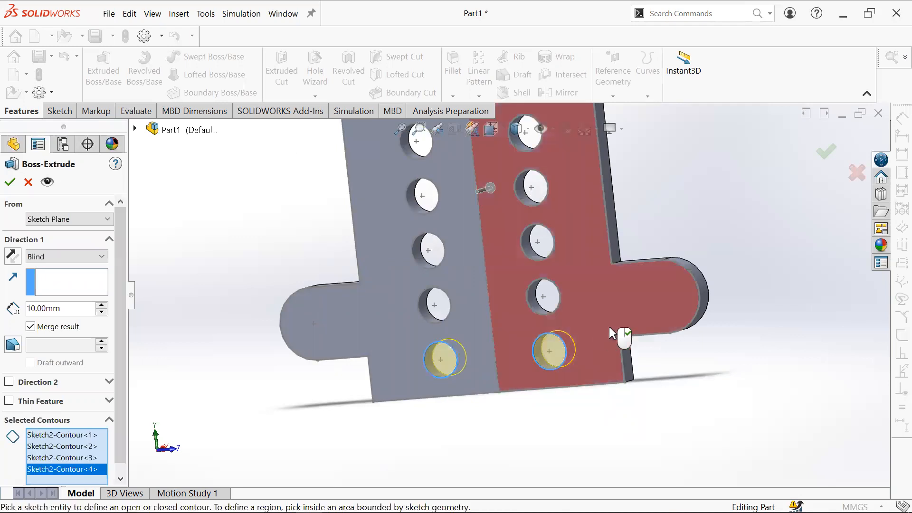
- Reverse the extrude direction and confirm the 10 mm boss extrusion of the corner hole contours
click(11, 256)
middle_drag(498, 241, 595, 188)
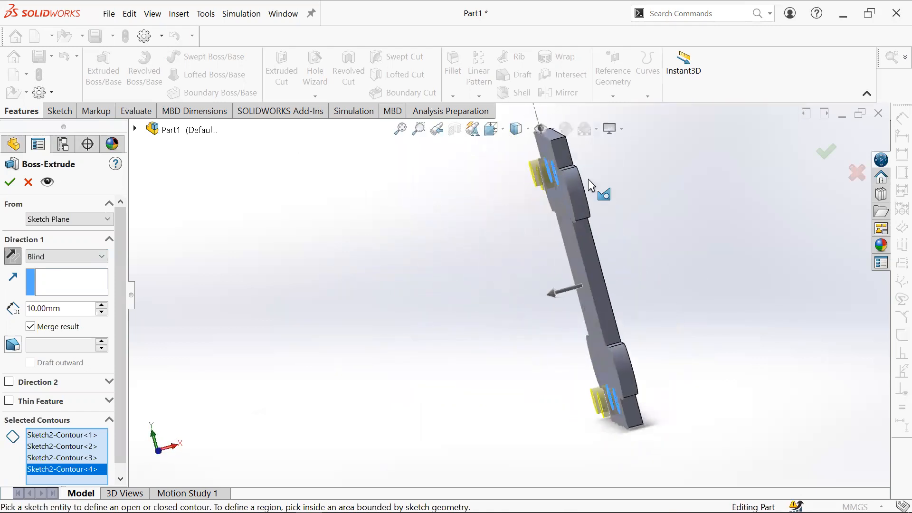
click(14, 183)
- Hide the plate sketch under the first boss extrude
middle_drag(633, 319, 535, 196)
middle_drag(779, 400, 605, 323)
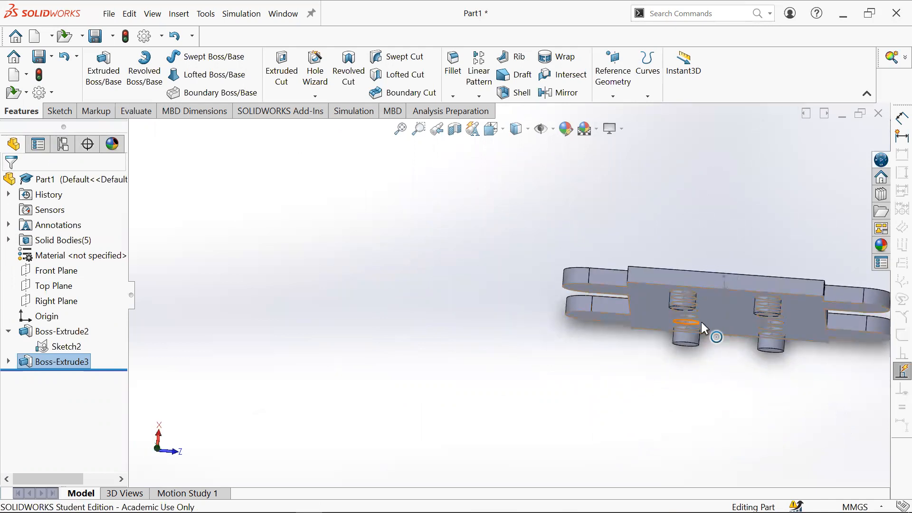
middle_drag(740, 324, 740, 344)
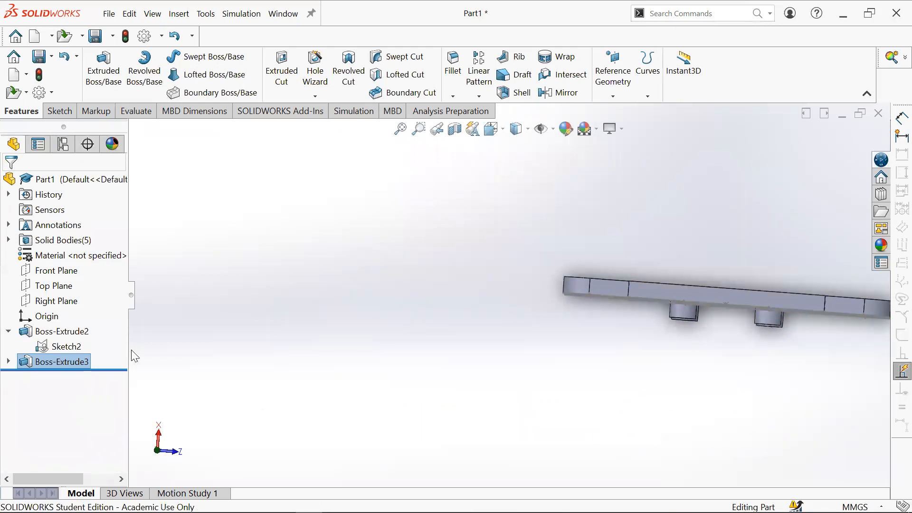
middle_drag(735, 342, 252, 340)
mouse_move(513, 331)
middle_down()
mouse_move(513, 380)
mouse_move(507, 311)
mouse_move(432, 265)
mouse_move(125, 328)
middle_up()
right_click(71, 341)
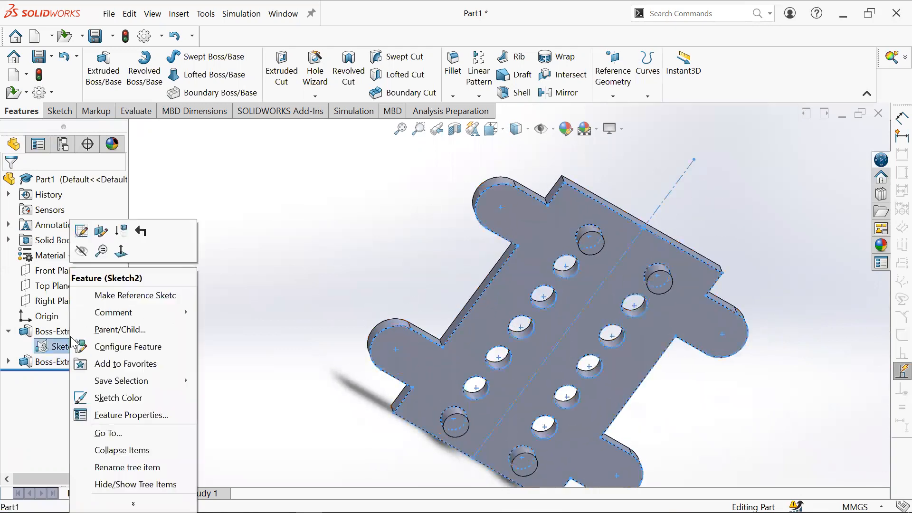
click(83, 253)
scroll(711, 357, up, 3)
middle_drag(713, 362, 695, 391)
middle_drag(634, 382, 585, 253)
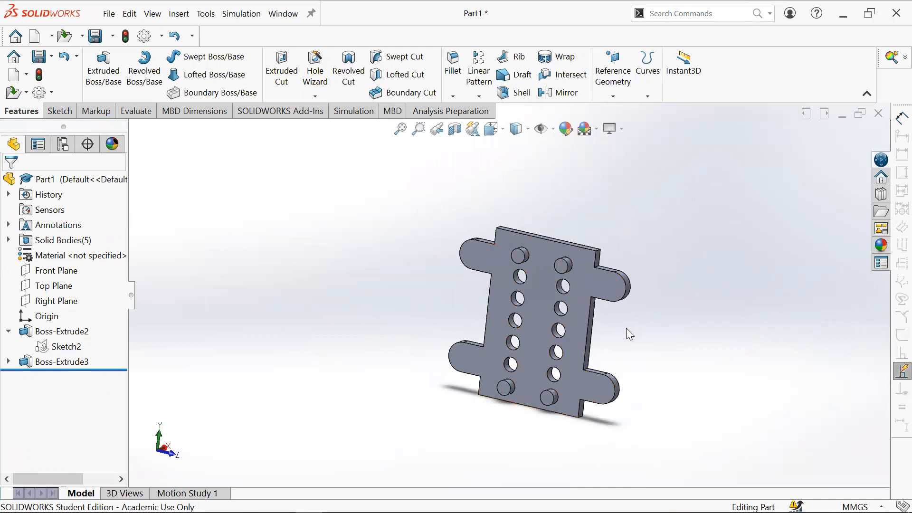